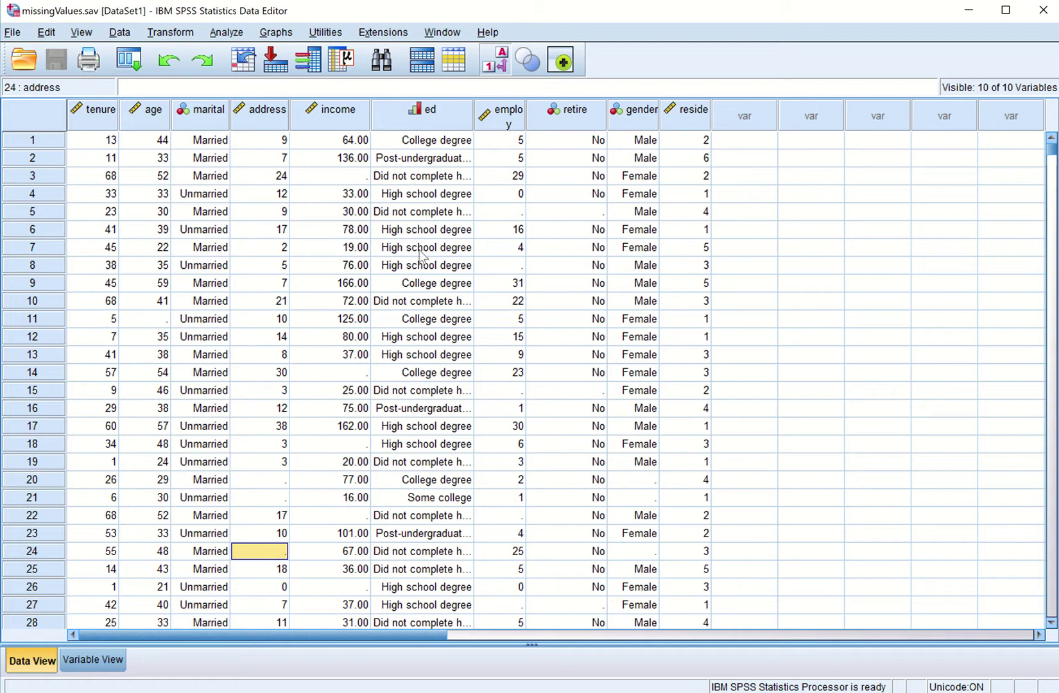
- Examine the blank cells in the income, age and address columns, such as income in rows 3, 14, 18 and 22
click(351, 180)
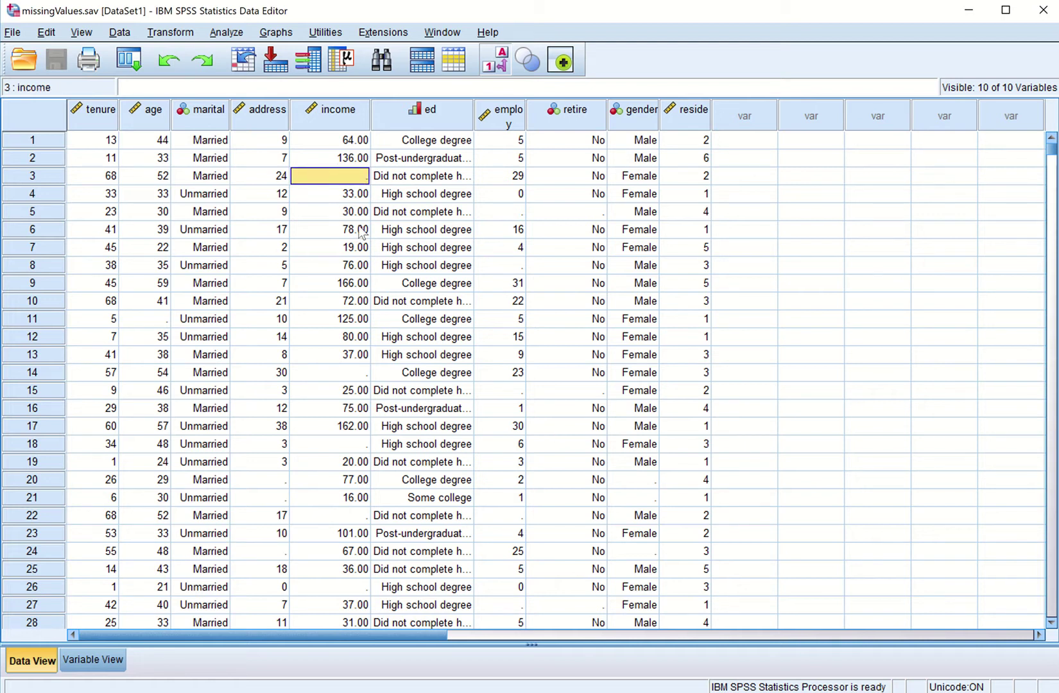
click(361, 374)
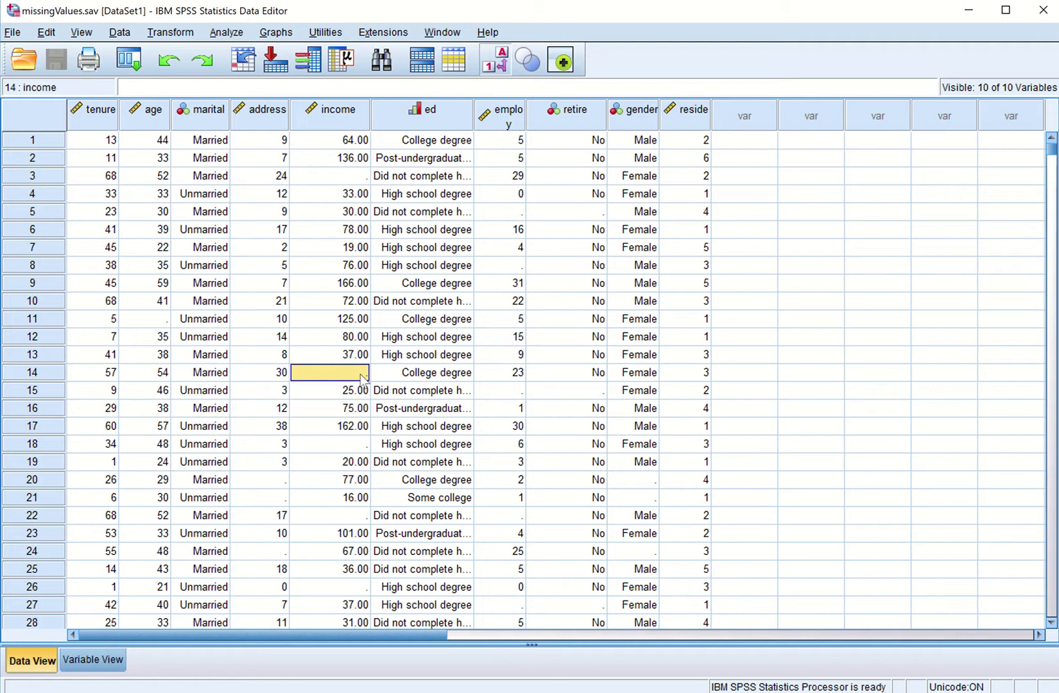
click(352, 444)
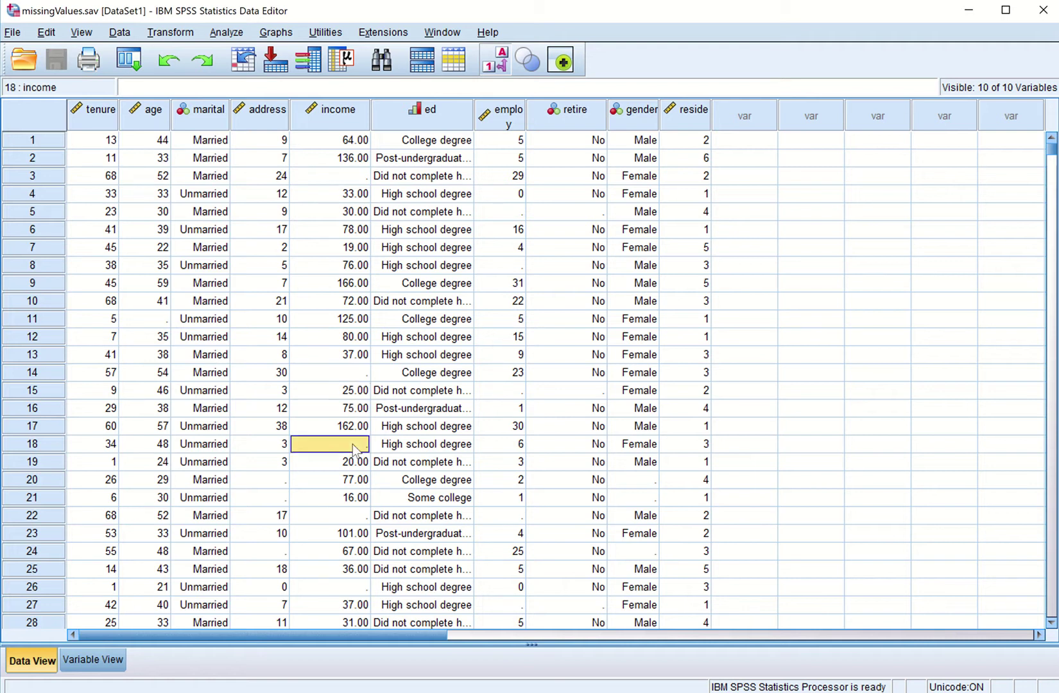
click(352, 517)
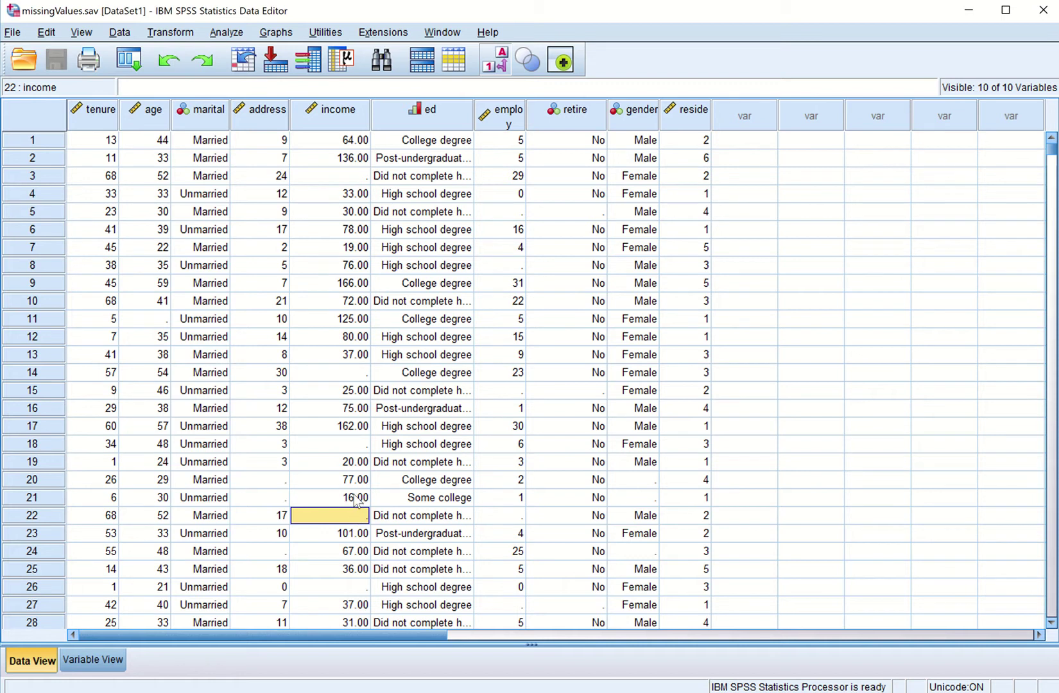
click(163, 324)
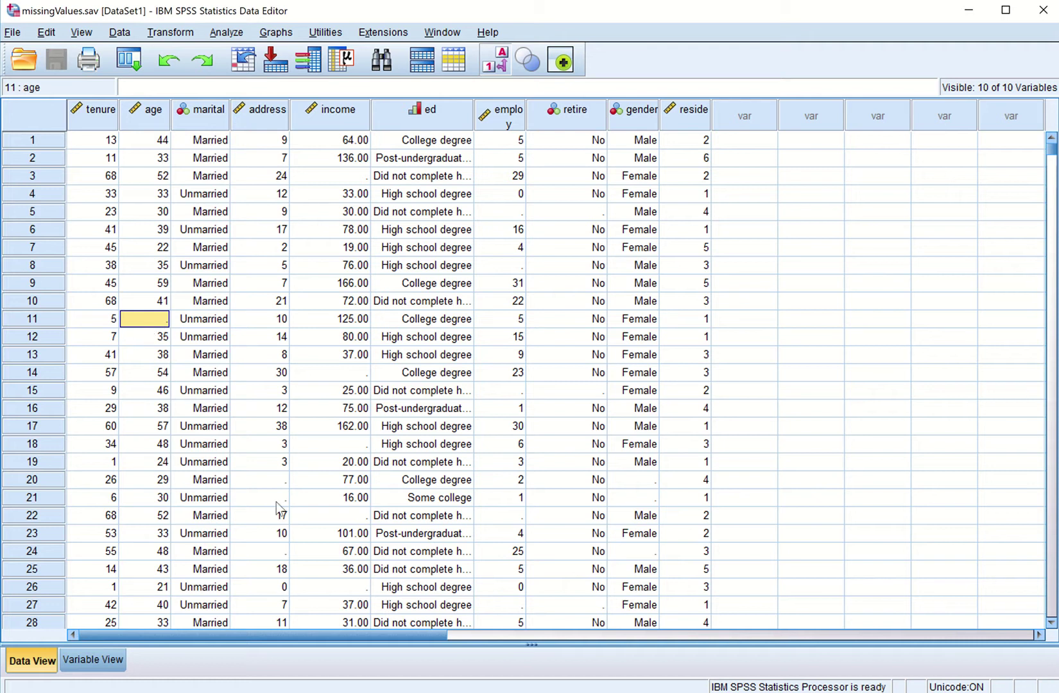
click(272, 476)
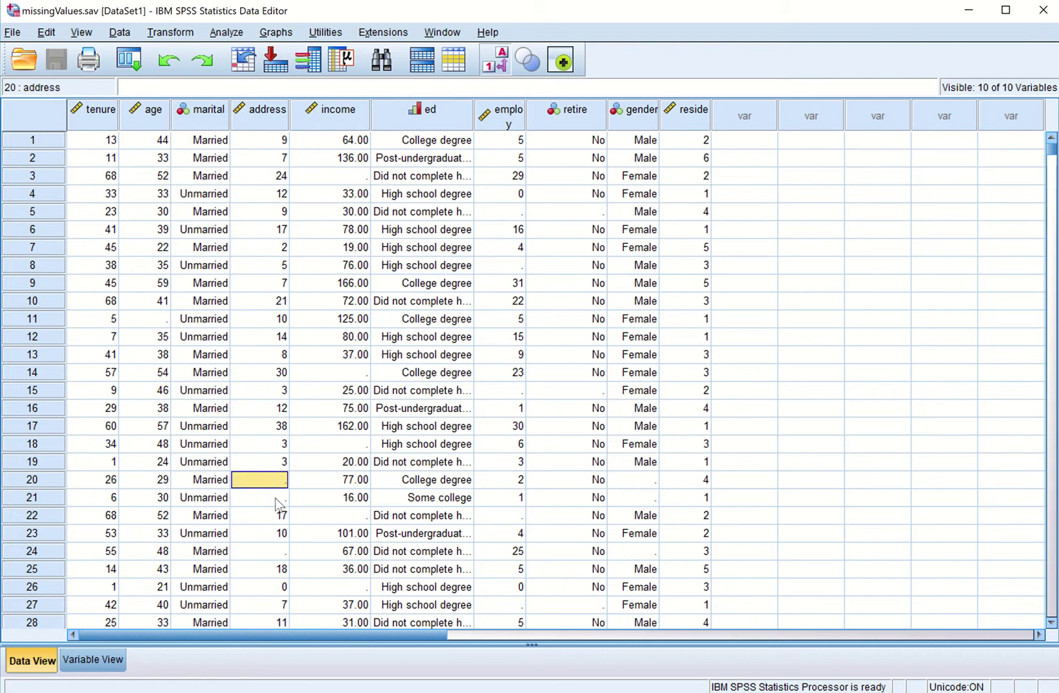
click(277, 503)
click(278, 555)
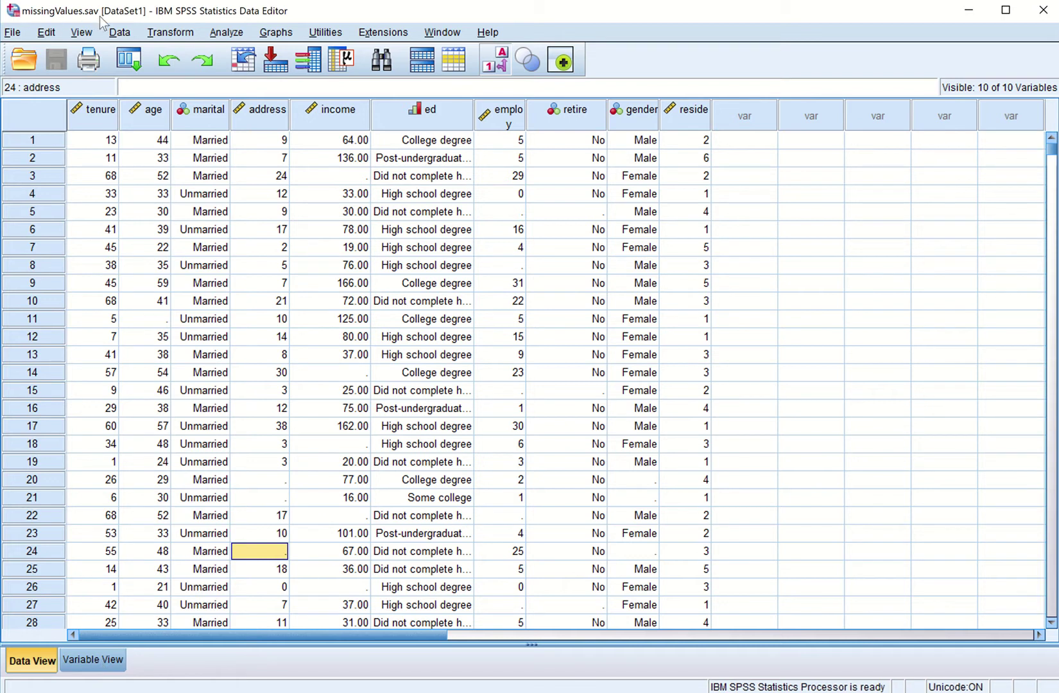
- Check the list of variable definitions and go to the last case in the data, row 1000
click(92, 659)
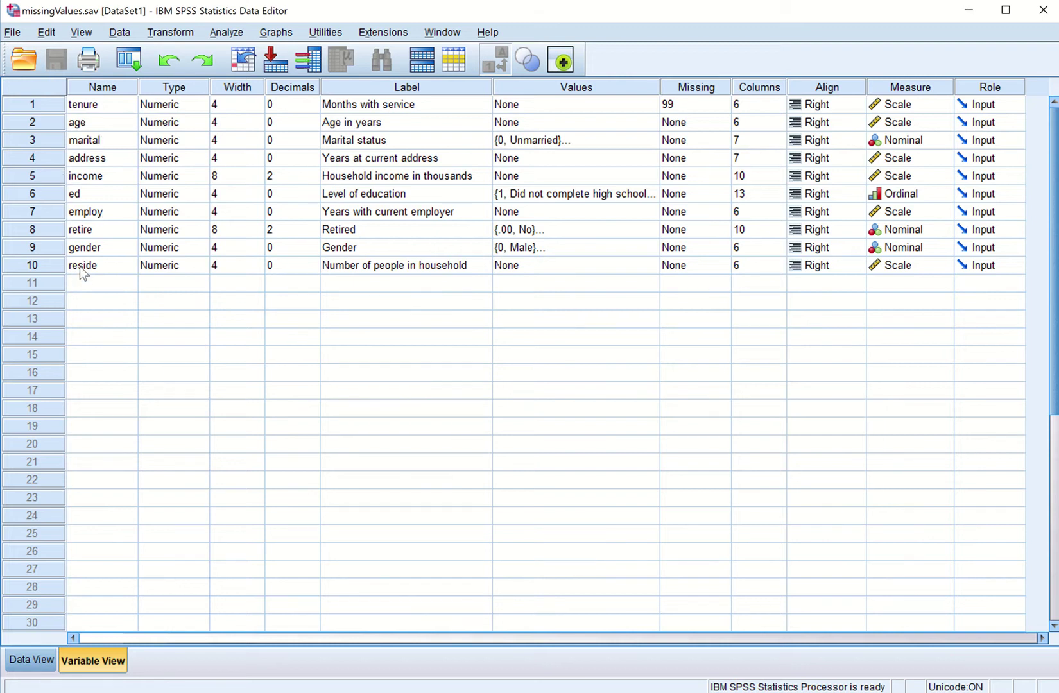
click(16, 660)
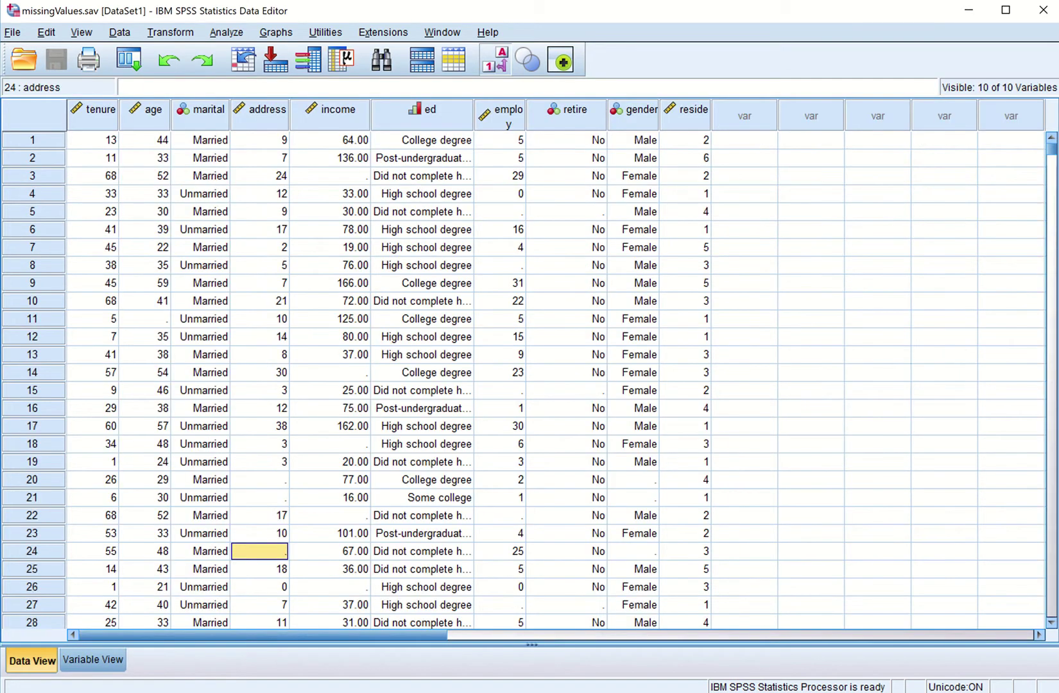
drag(1052, 154, 1011, 593)
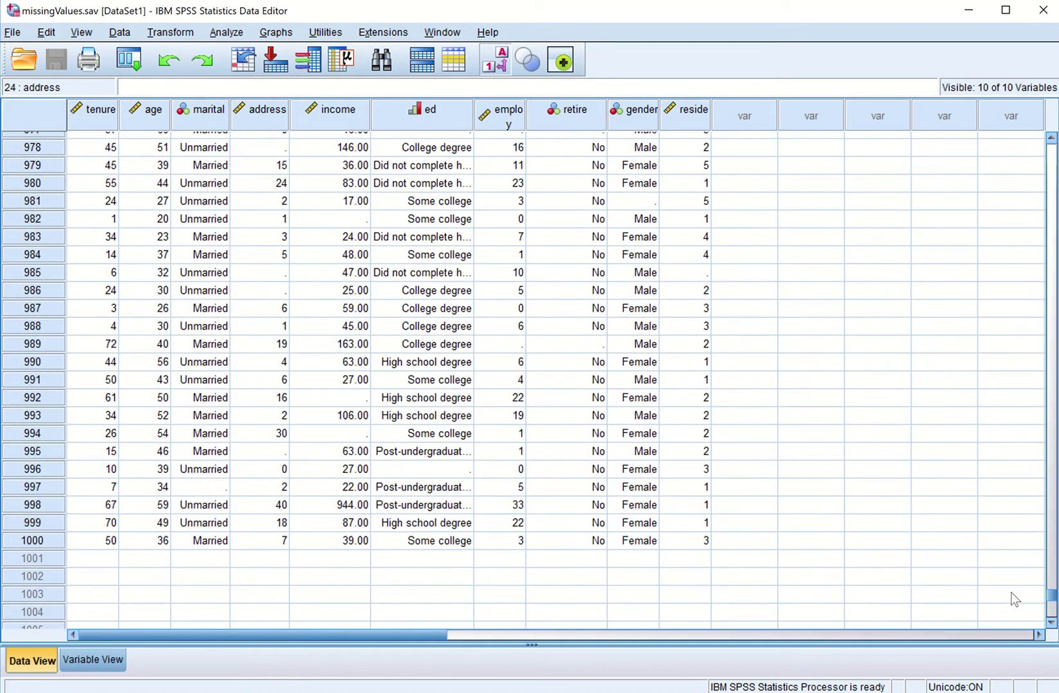
click(29, 542)
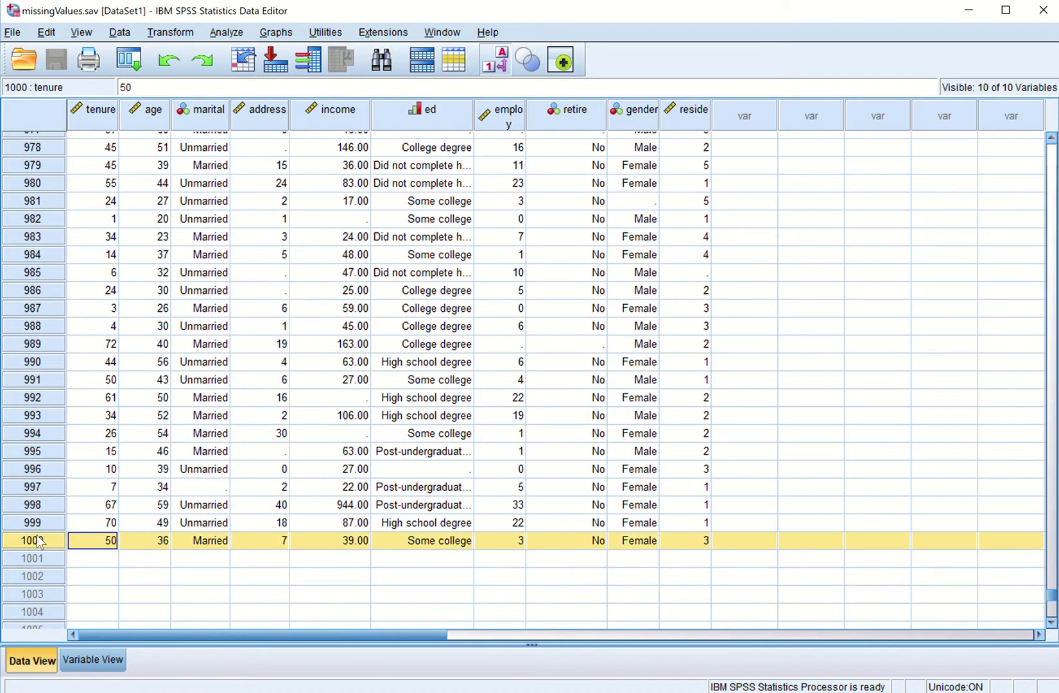
- Run a Frequencies analysis with default settings on only the Months with service [tenure] variable
click(225, 33)
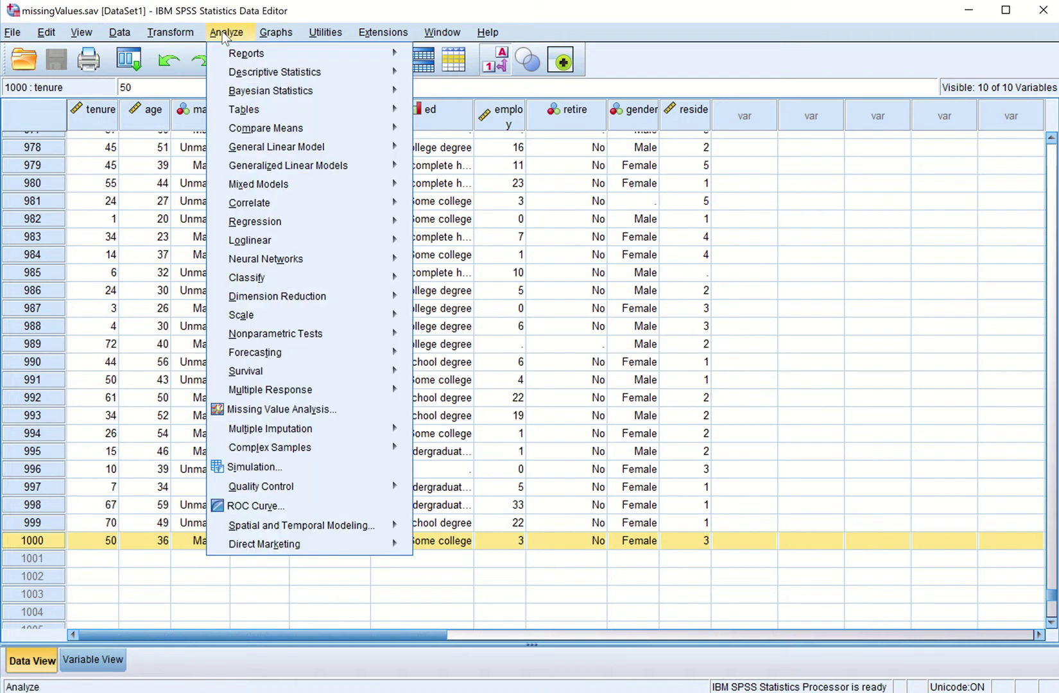
mouse_move(285, 72)
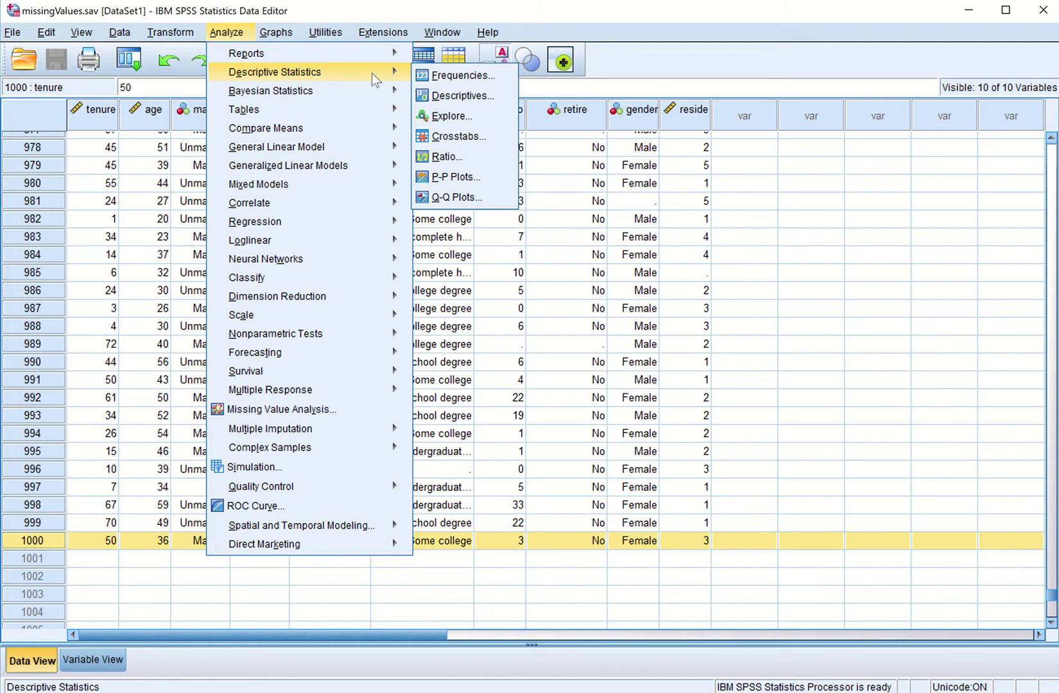
click(476, 79)
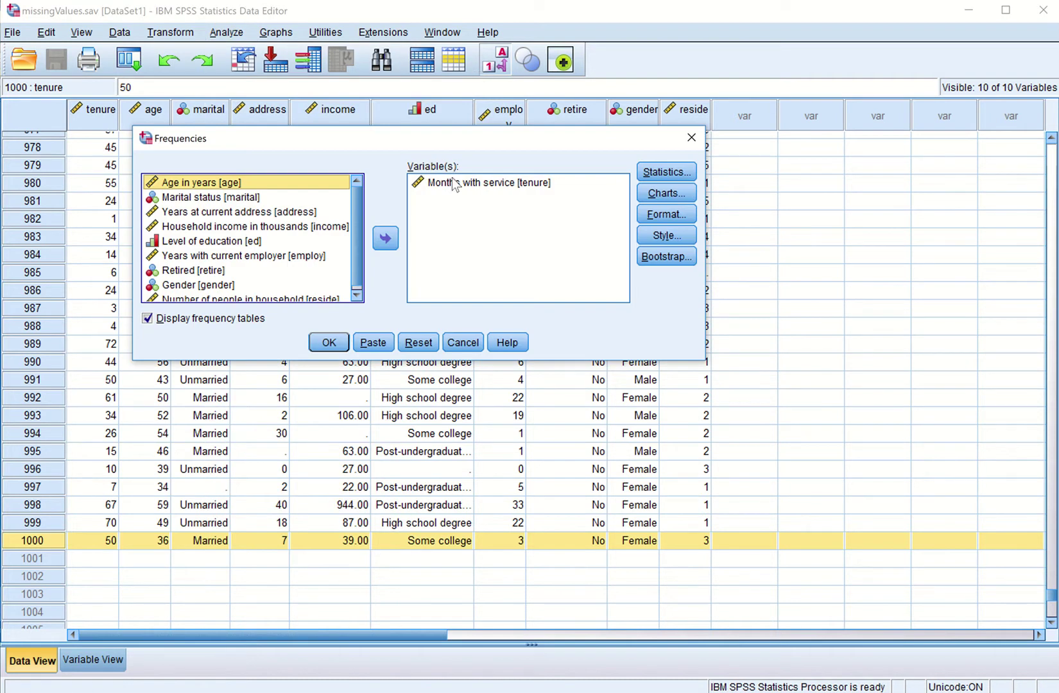
click(424, 343)
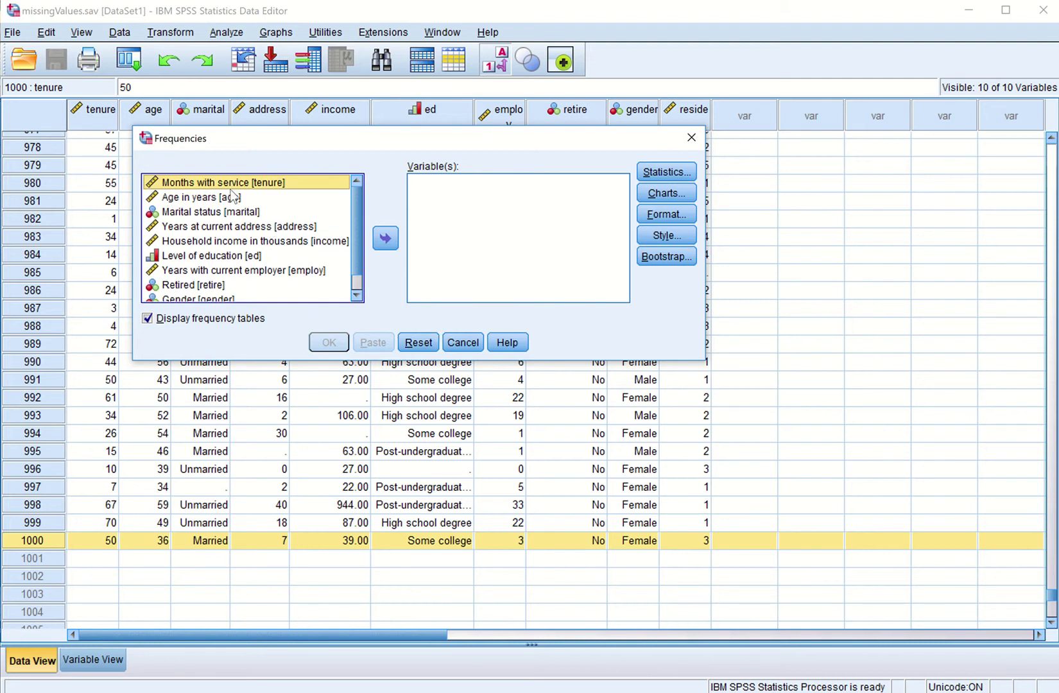
click(385, 240)
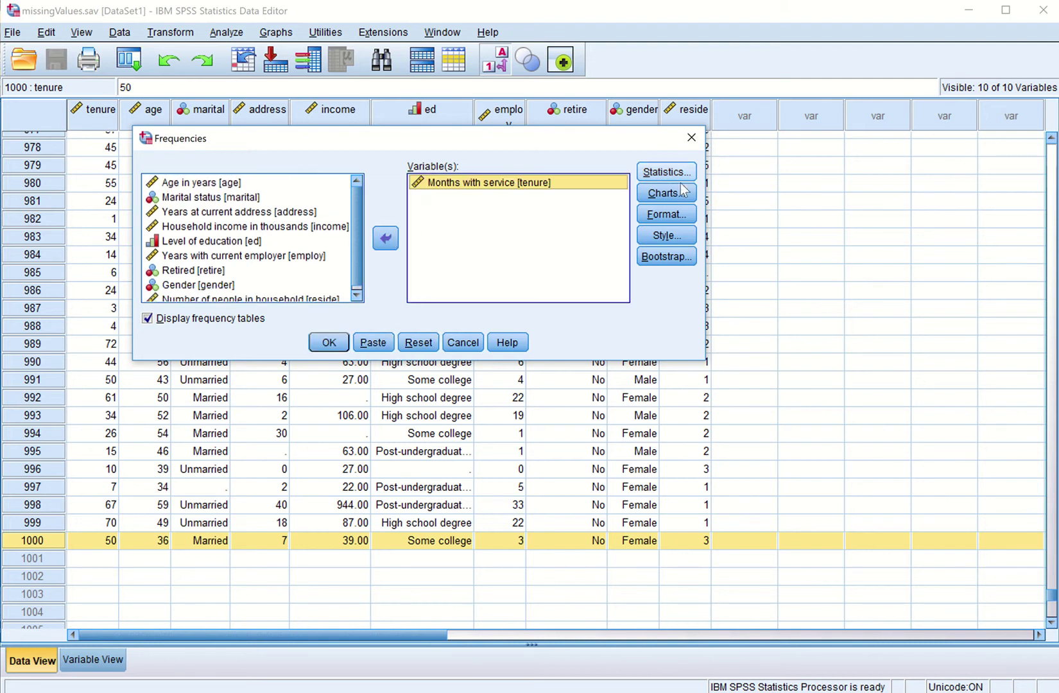
click(329, 342)
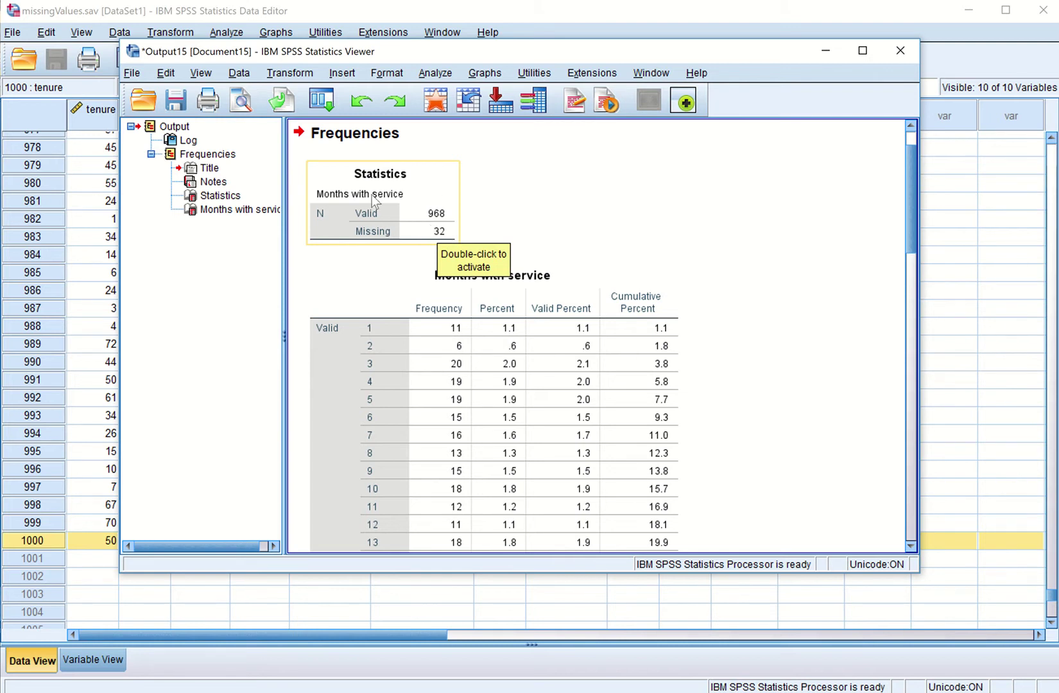
- Examine the Months with service frequency table down to its Missing and Total rows, and close the output without saving
scroll(588, 247, down, 5)
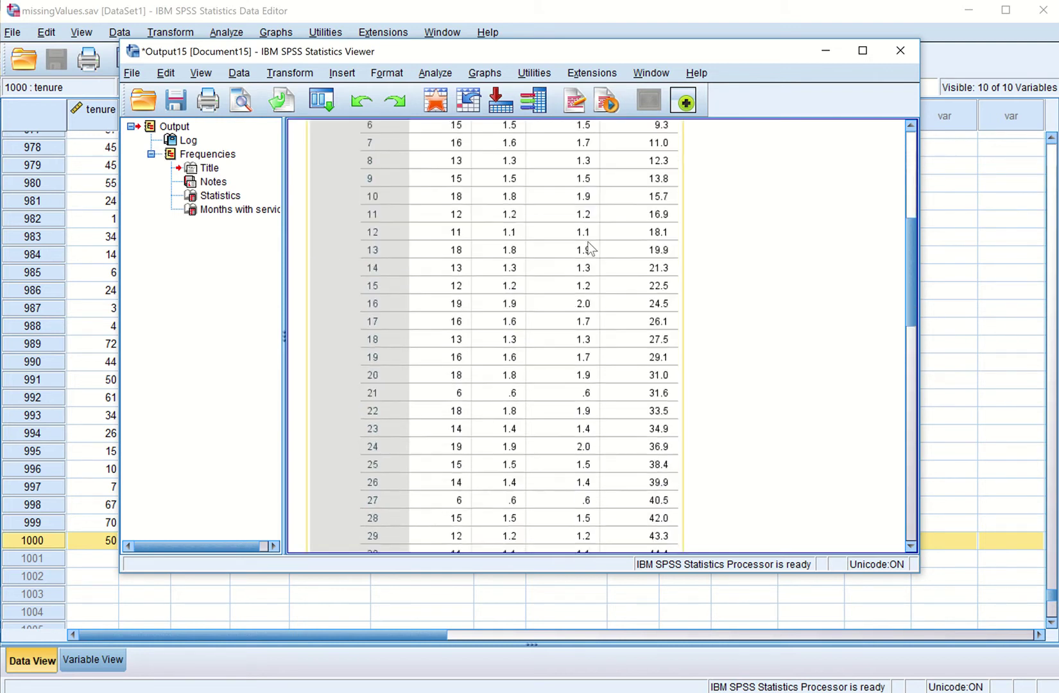
scroll(589, 249, down, 10)
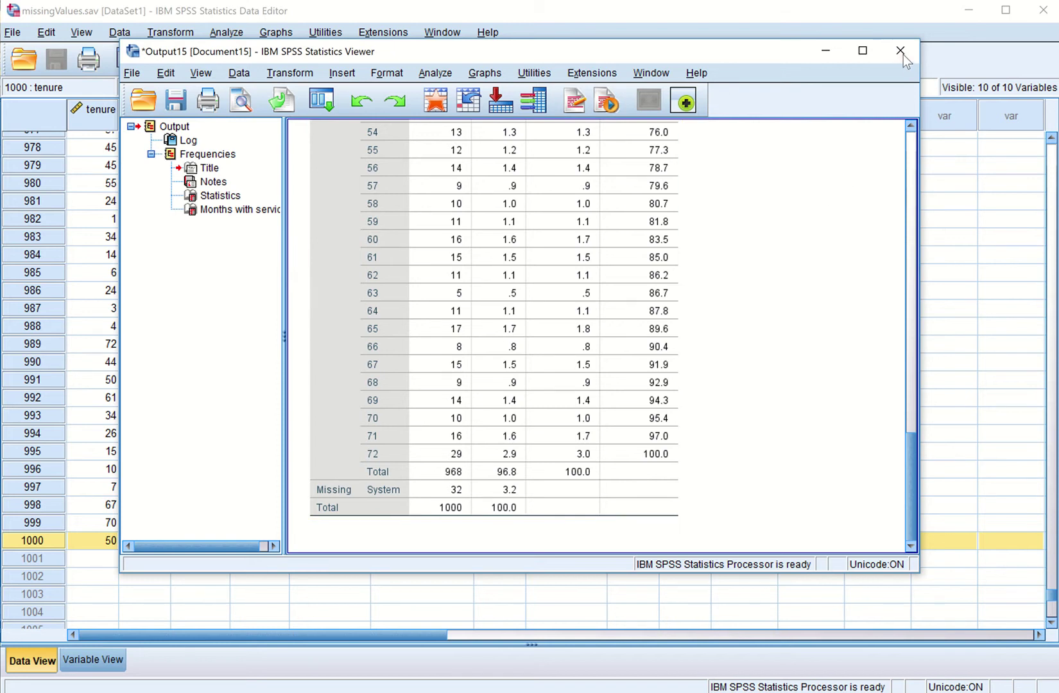
click(326, 490)
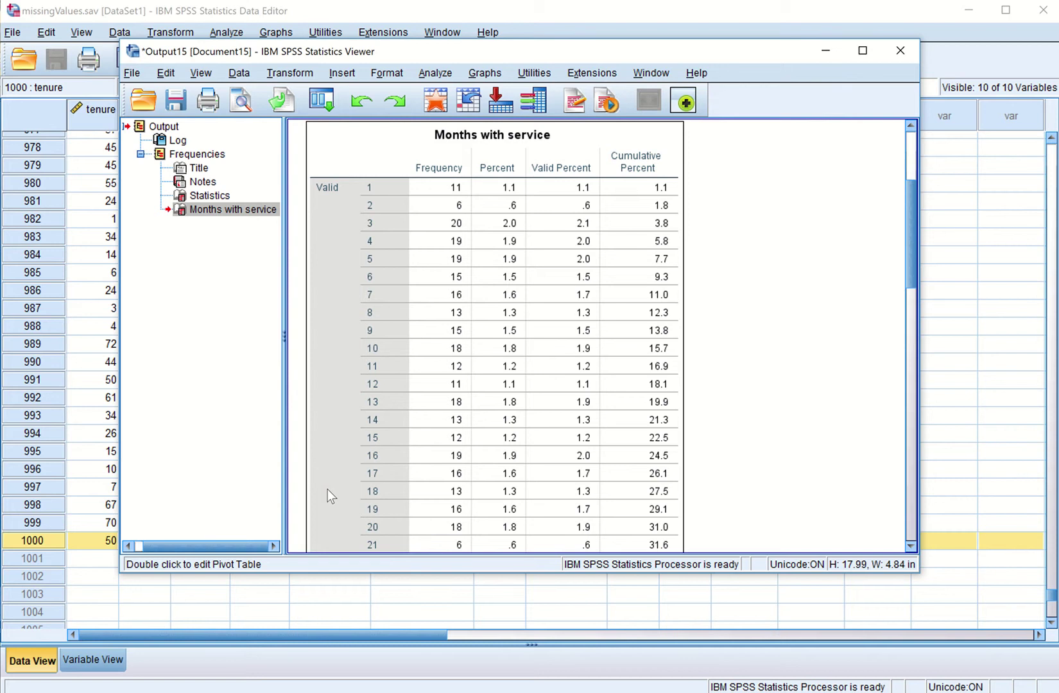
scroll(396, 427, down, 10)
scroll(399, 427, down, 8)
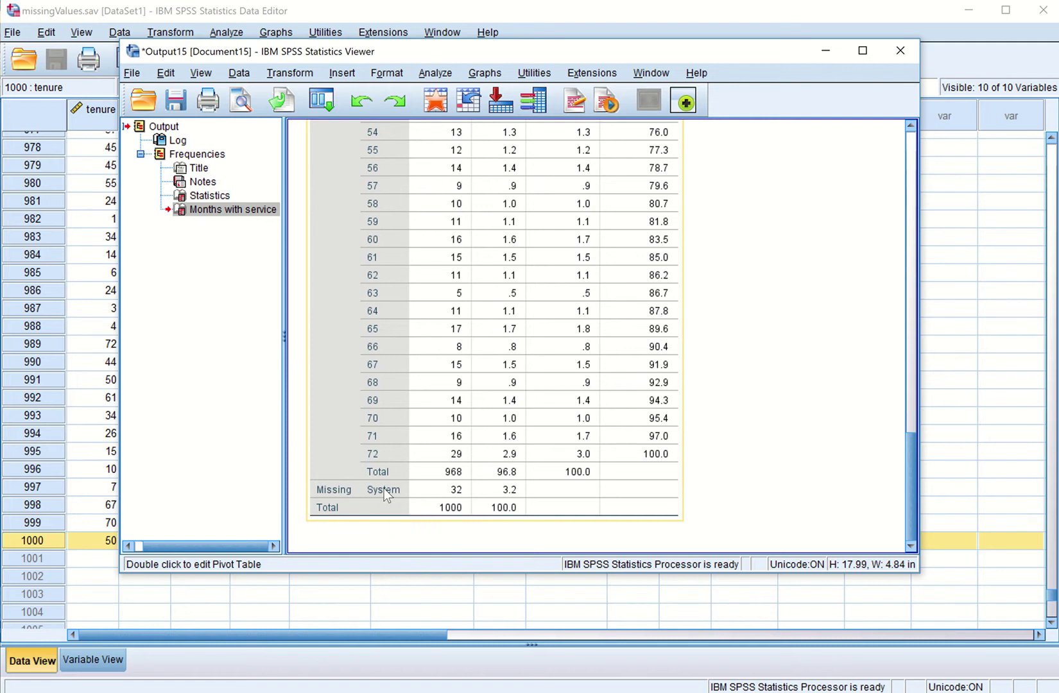
click(900, 53)
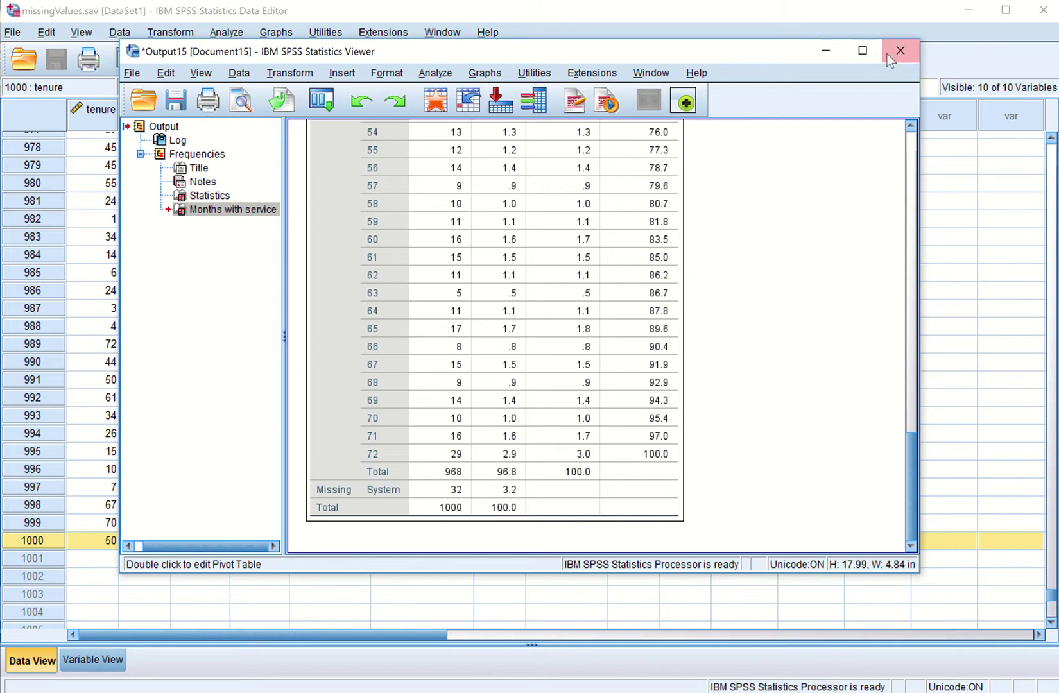
click(889, 59)
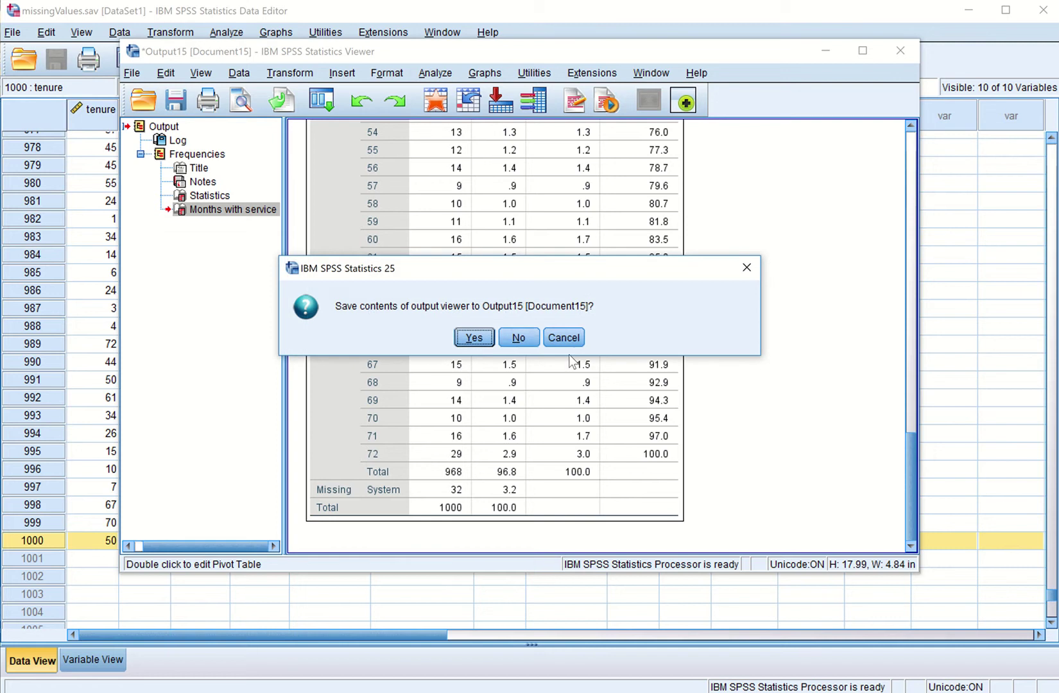
click(518, 338)
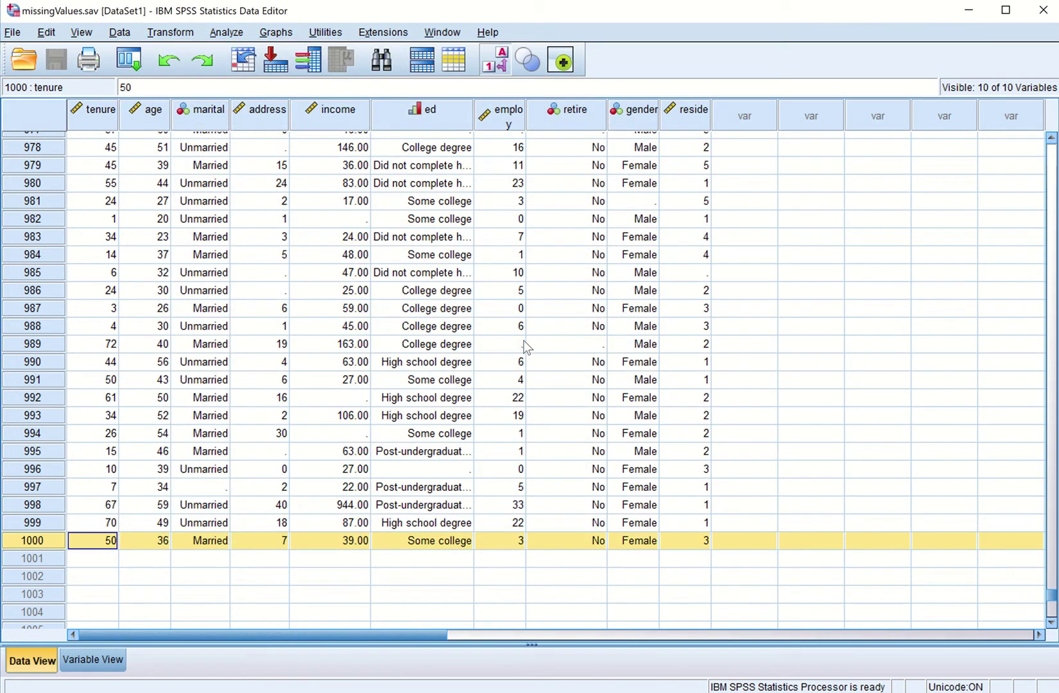
- Check the missing-value code of tenure in the variable definitions and open that variable's value labels for editing
click(95, 659)
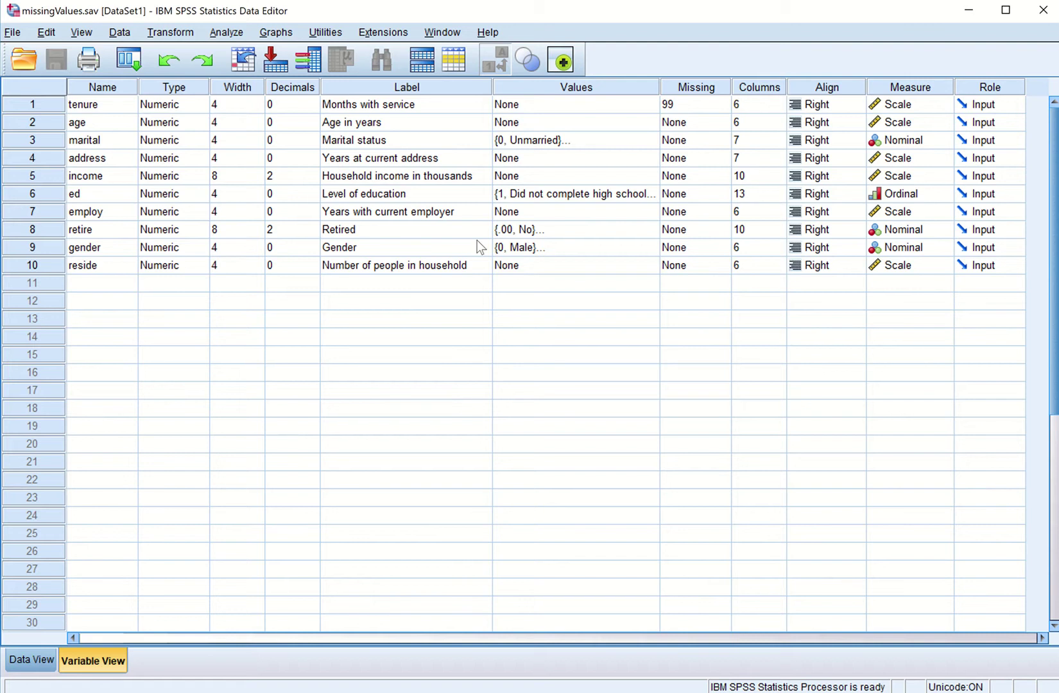
click(698, 103)
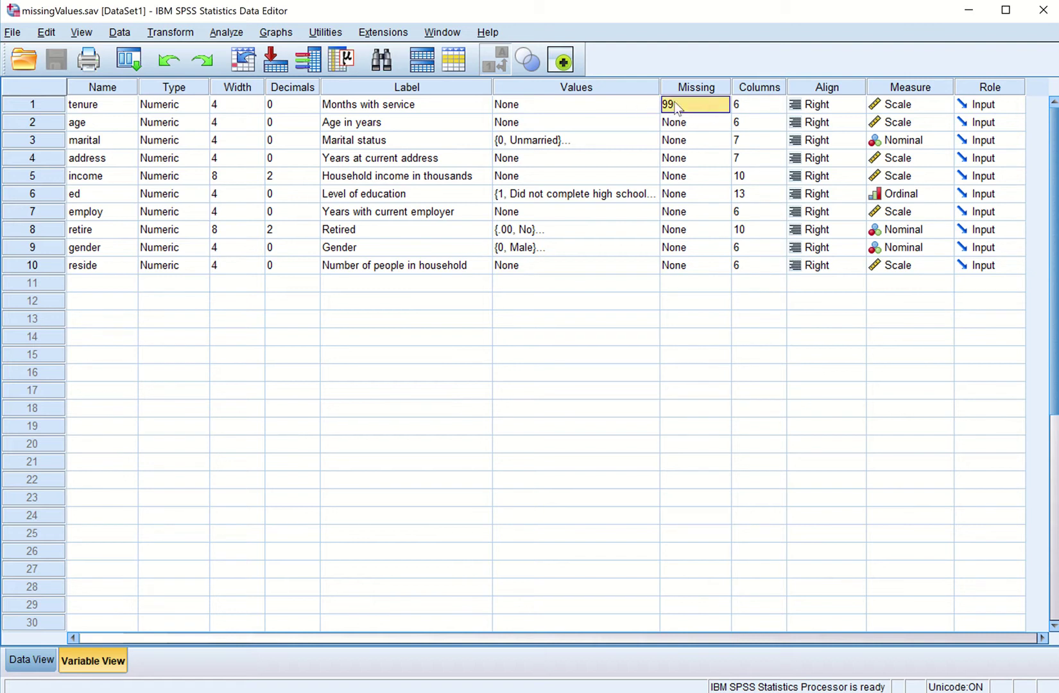
click(543, 105)
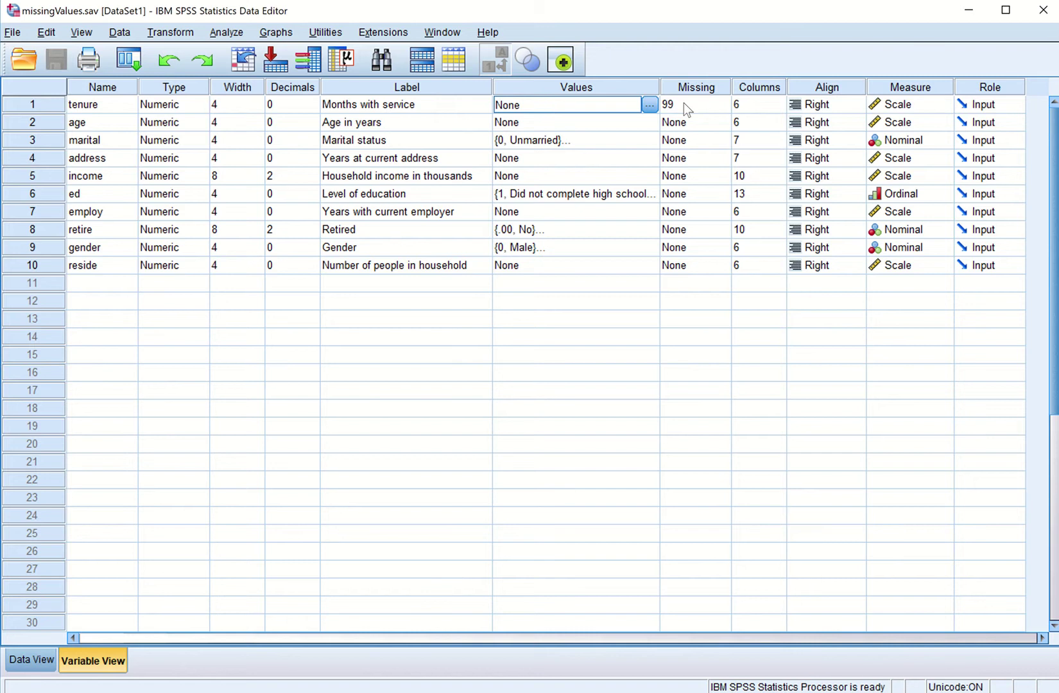
click(650, 105)
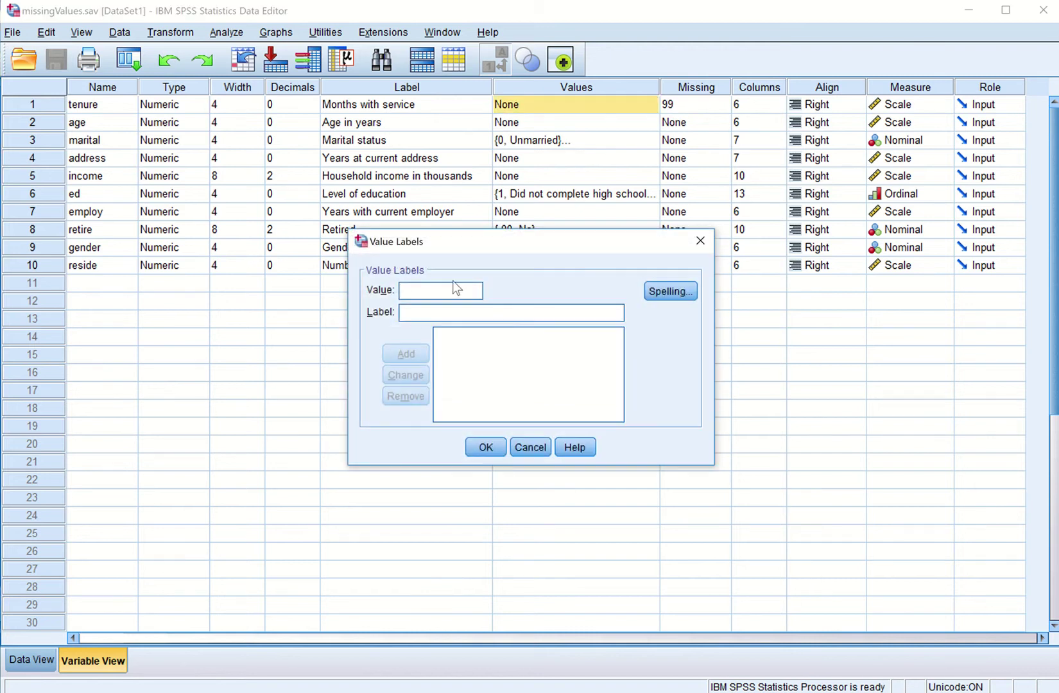
- Add the label "Missing" for value 99 of tenure and remove that label again
text(99)
click(441, 313)
text(Mi)
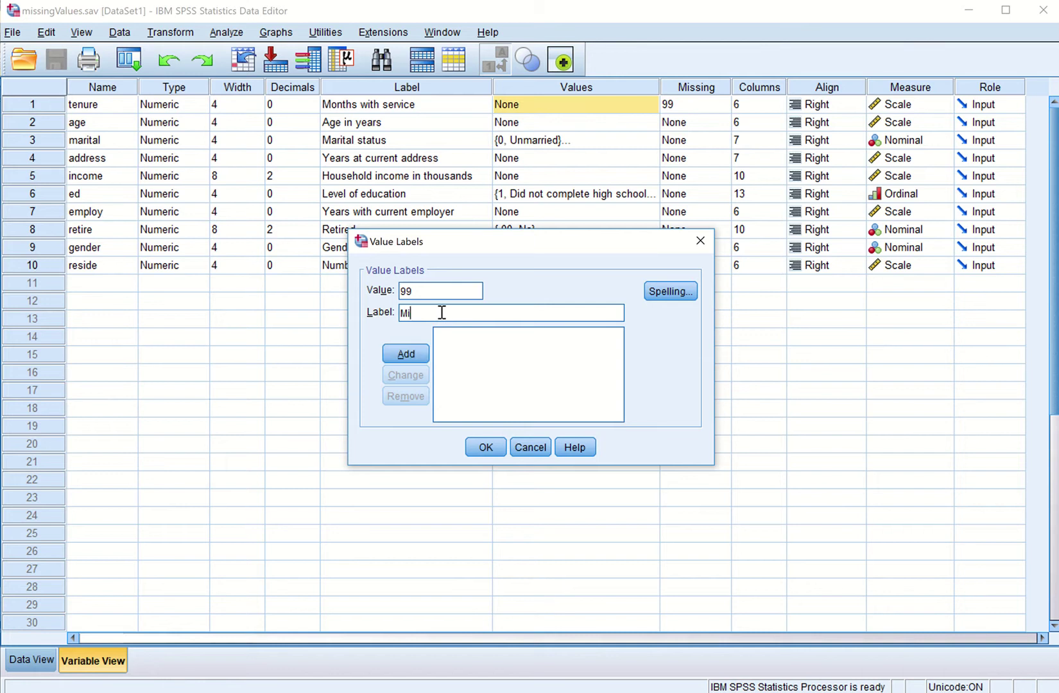
text(ssing)
click(406, 356)
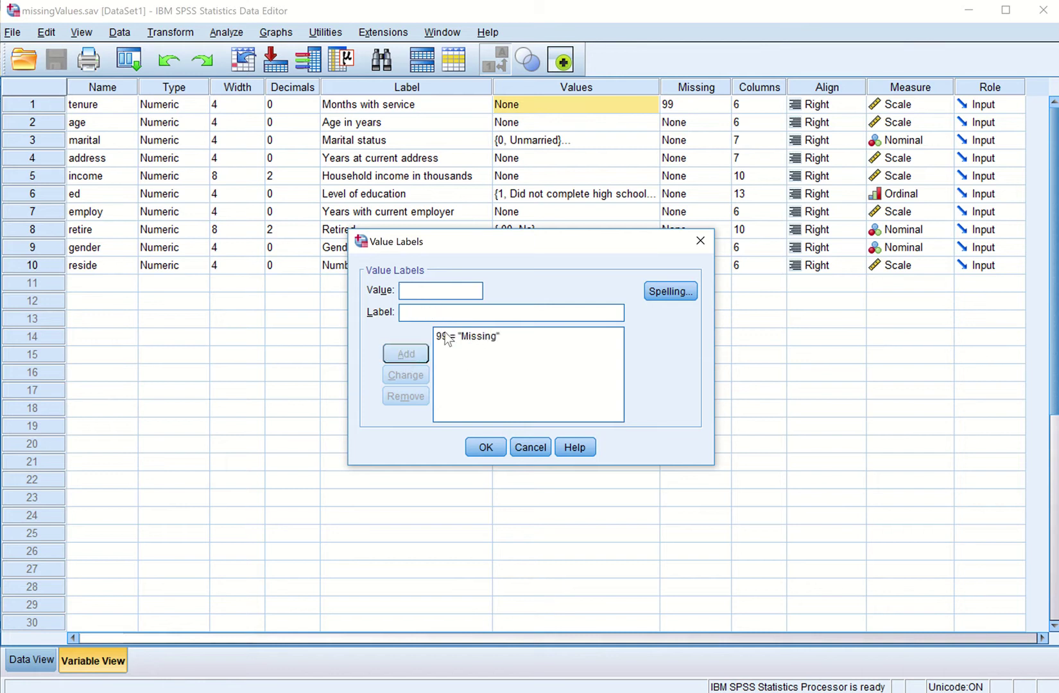
click(485, 344)
click(450, 337)
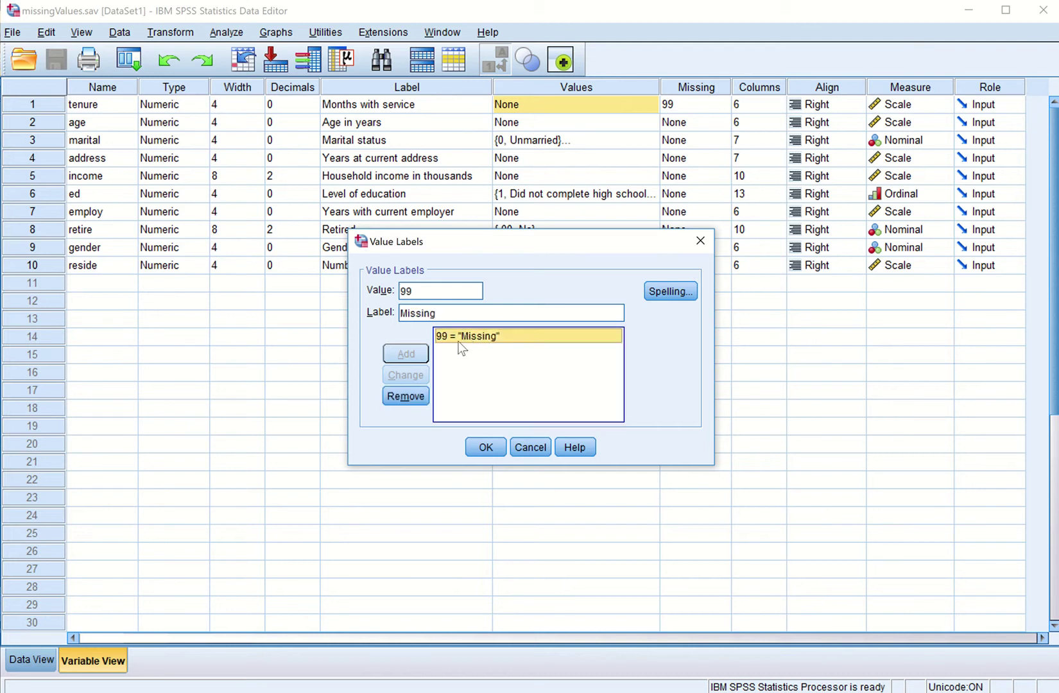
click(405, 396)
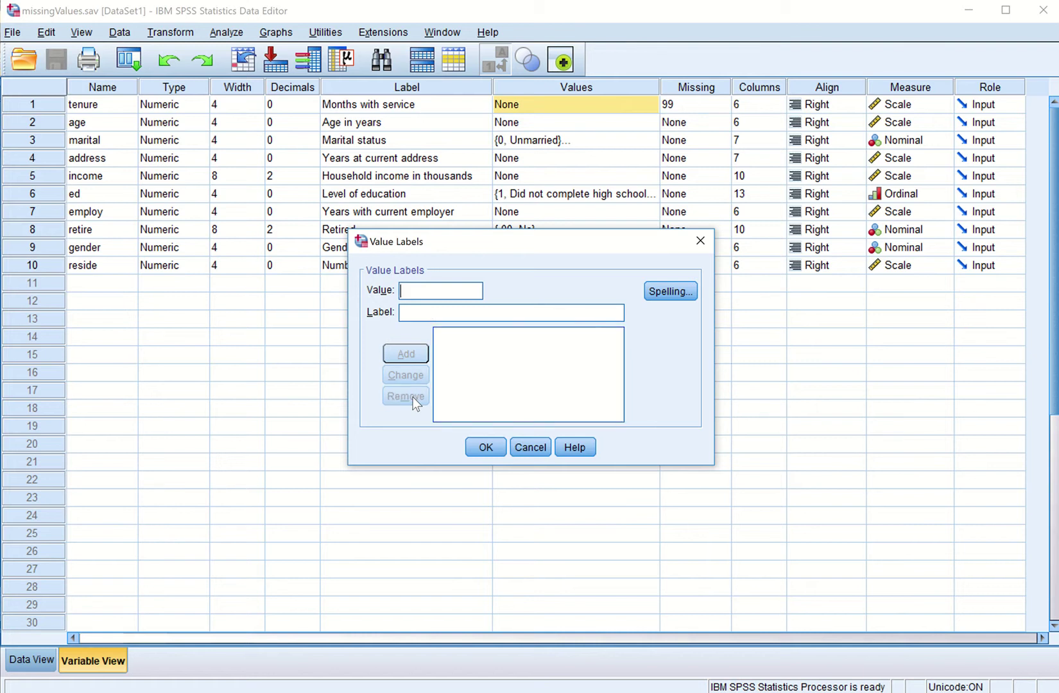
- Label value 99 of tenure as "Don't Know" and apply the value labels
click(423, 290)
text(99)
click(426, 308)
text(Don)
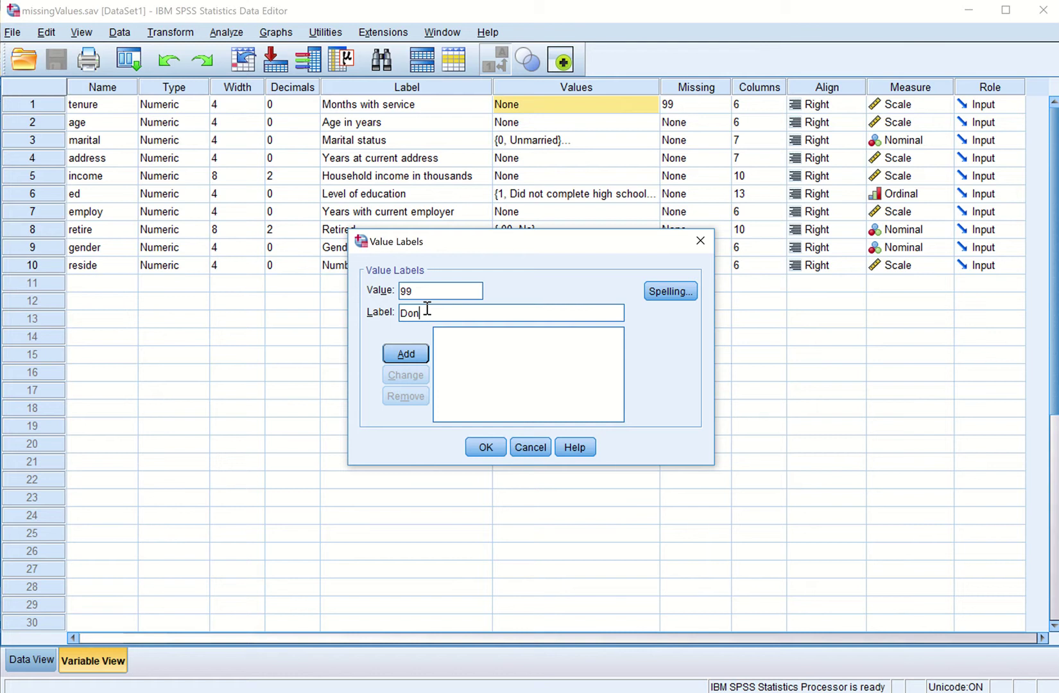
text(know)
click(406, 354)
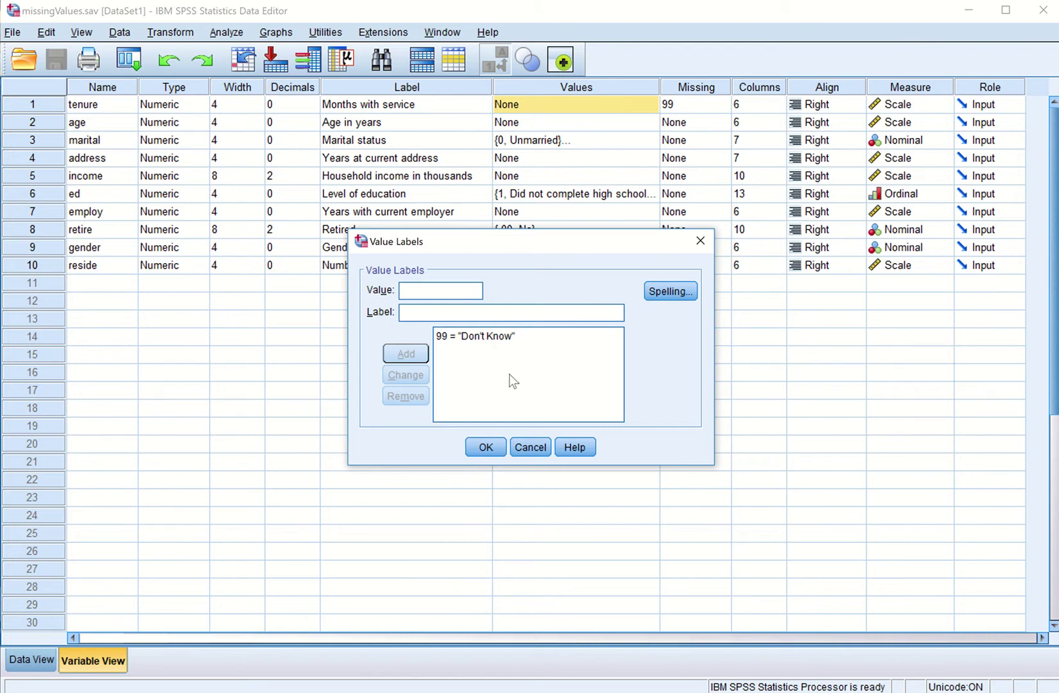
click(487, 447)
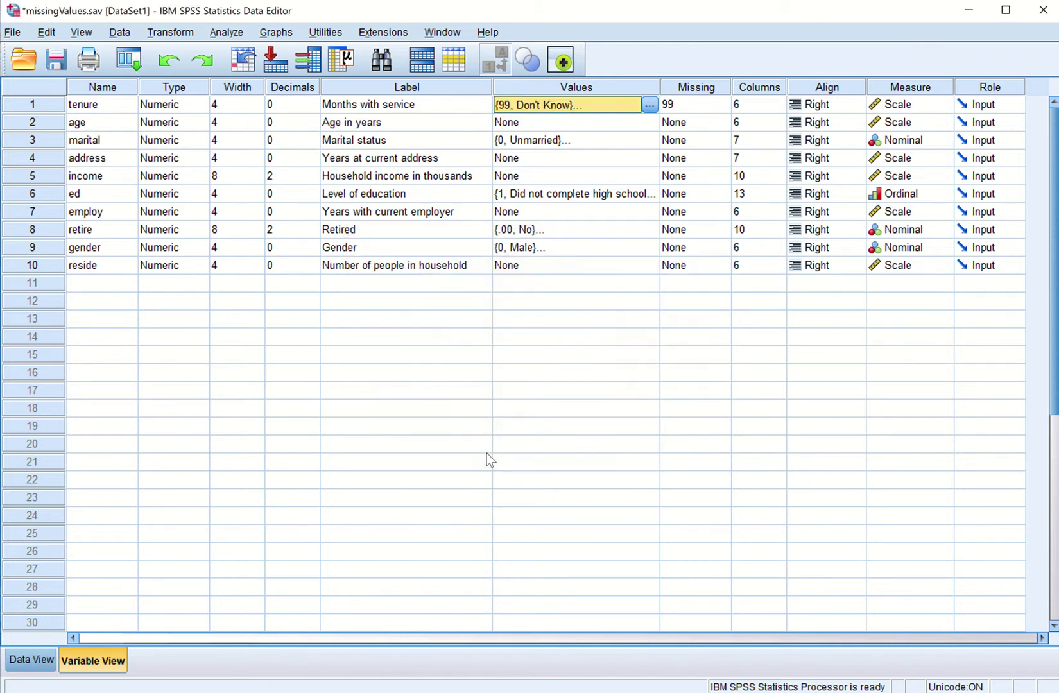
- Check the discrete missing value defined for tenure and close its missing-value settings
click(707, 105)
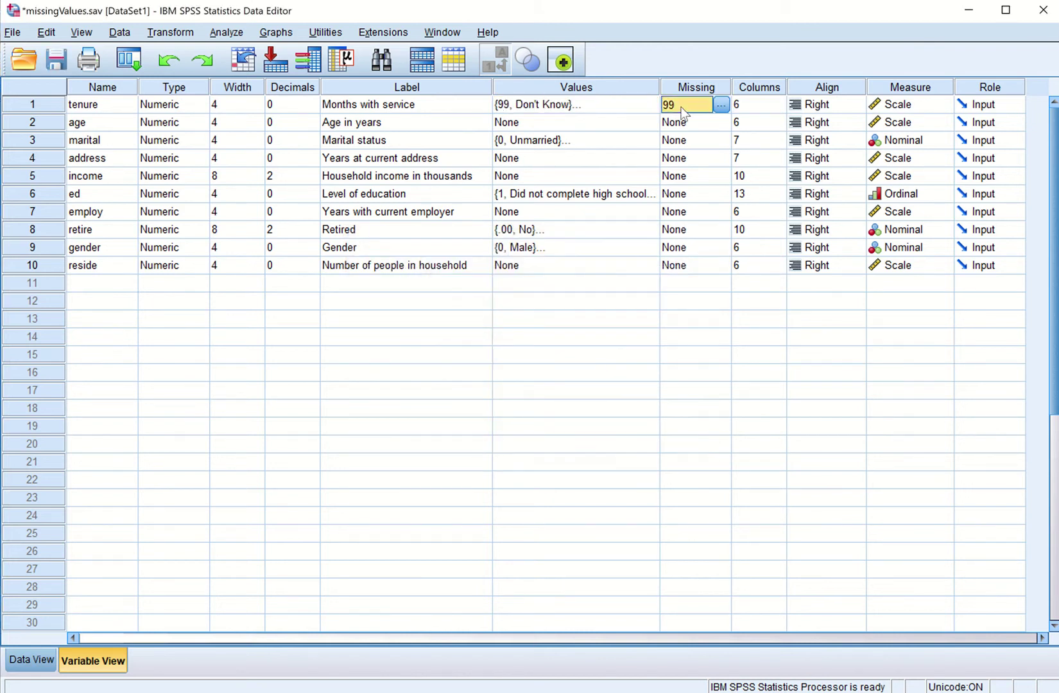
click(718, 105)
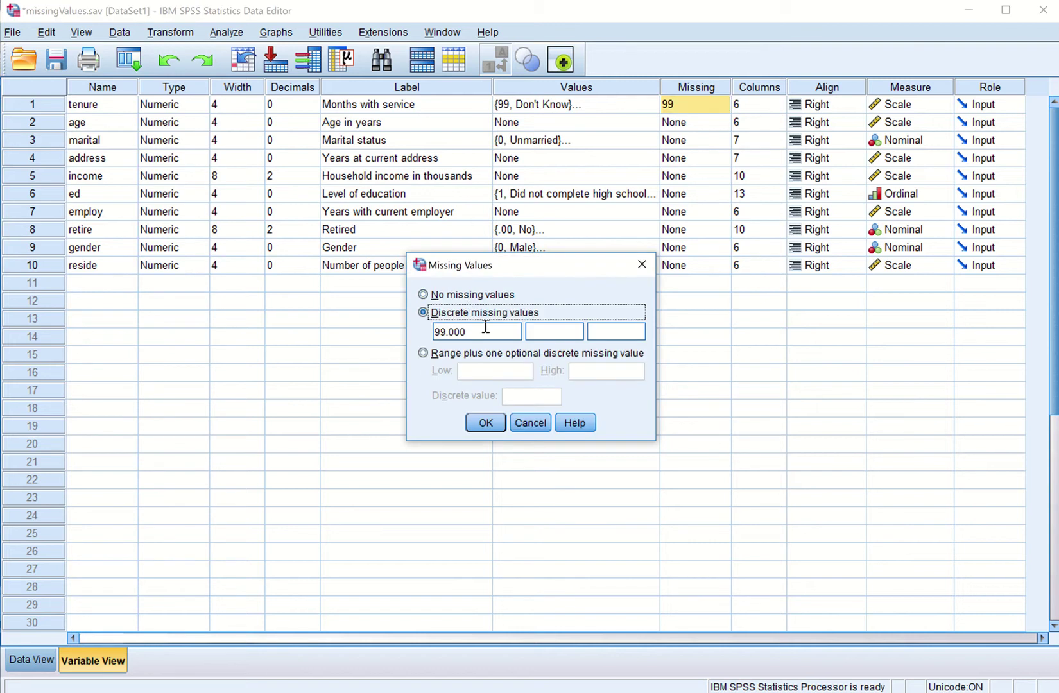
click(482, 333)
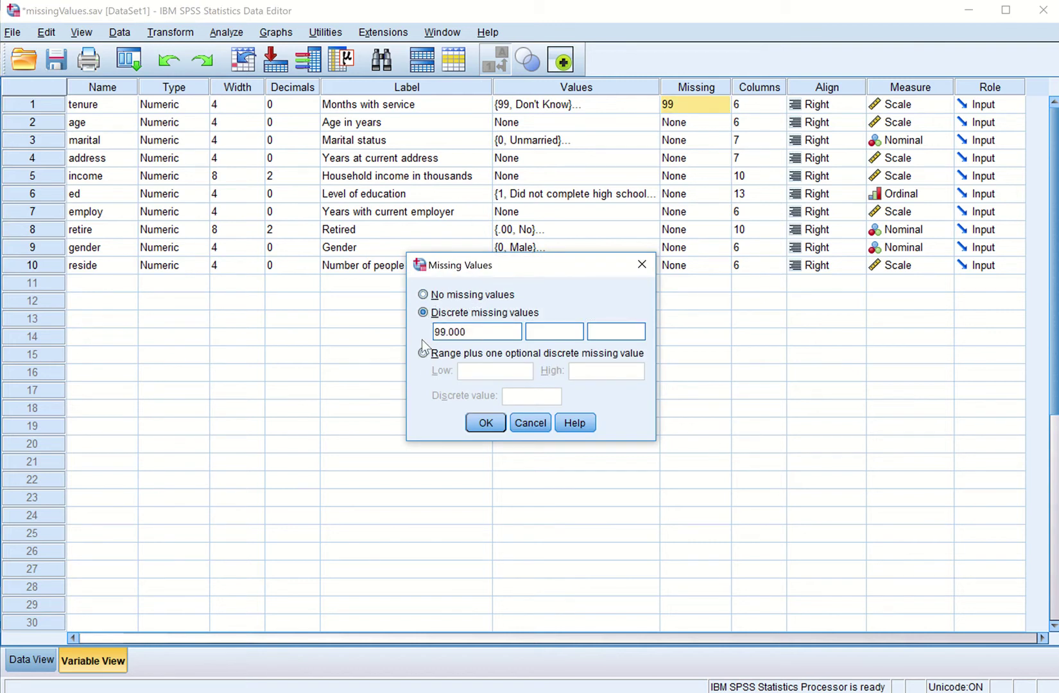
click(484, 421)
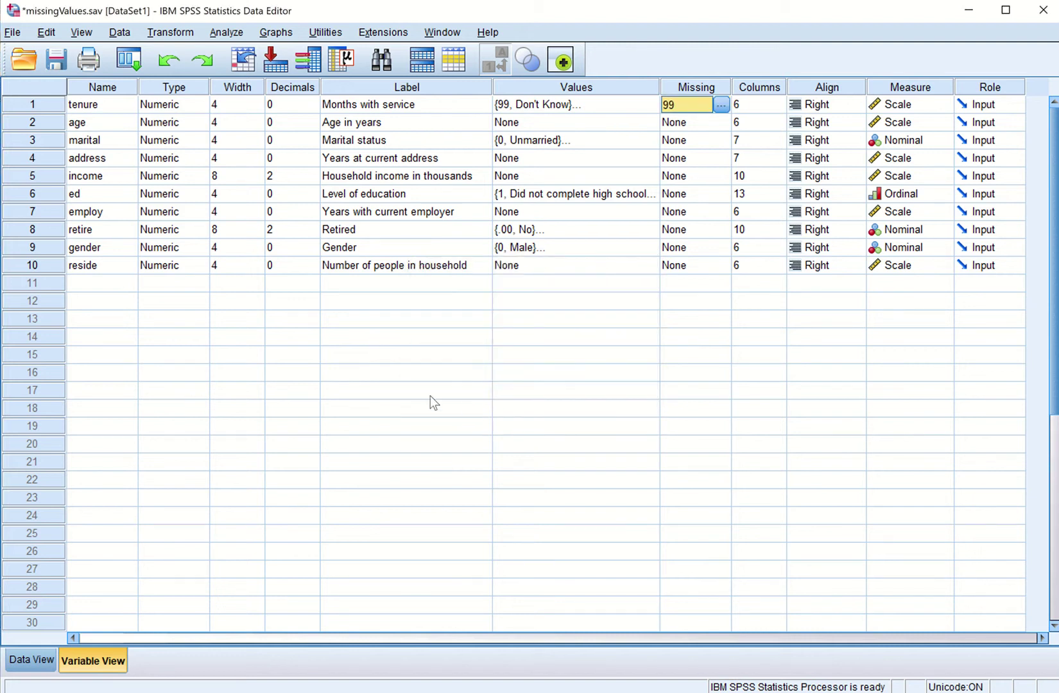
- In the data, set tenure of case 43 to "Don't Know" and widen the tenure column to 15
click(32, 659)
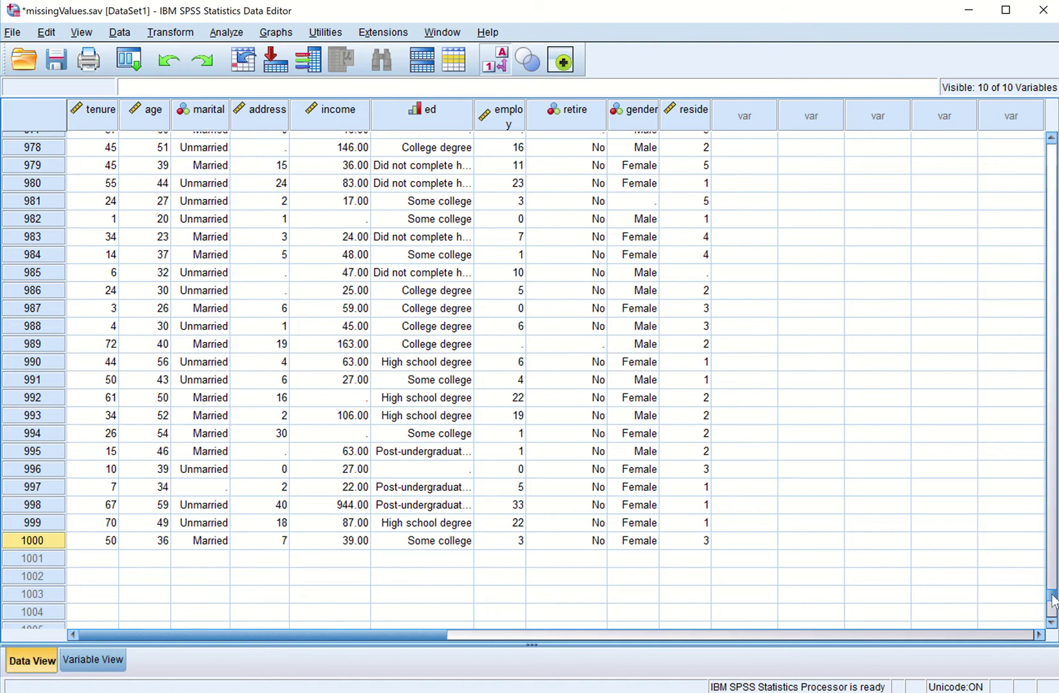
drag(1053, 600, 1053, 145)
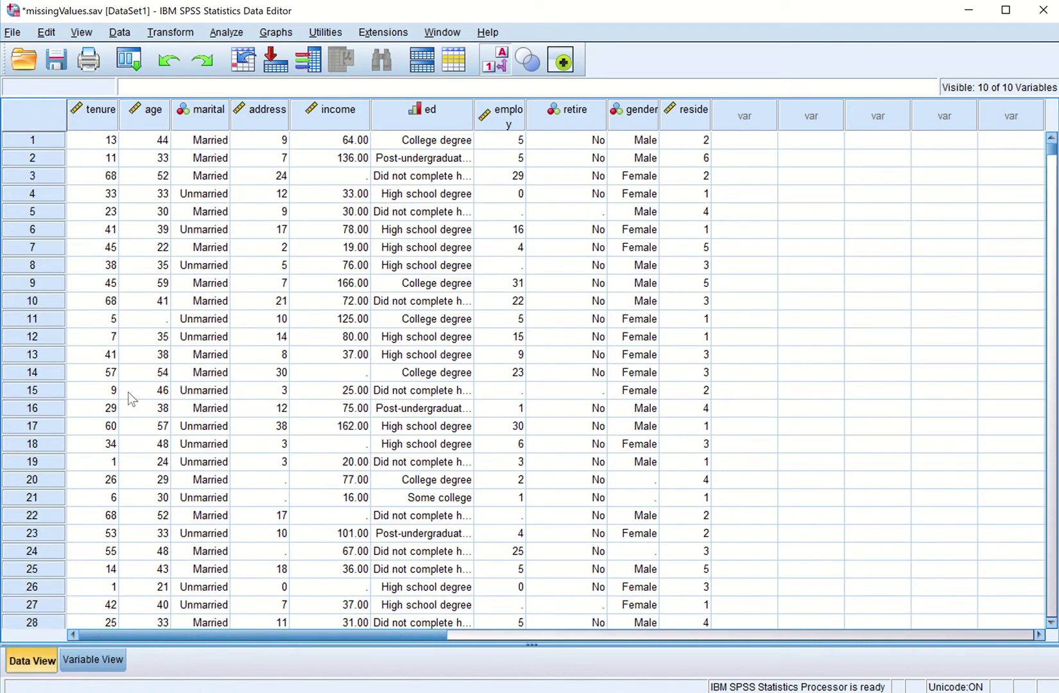
scroll(128, 394, down, 6)
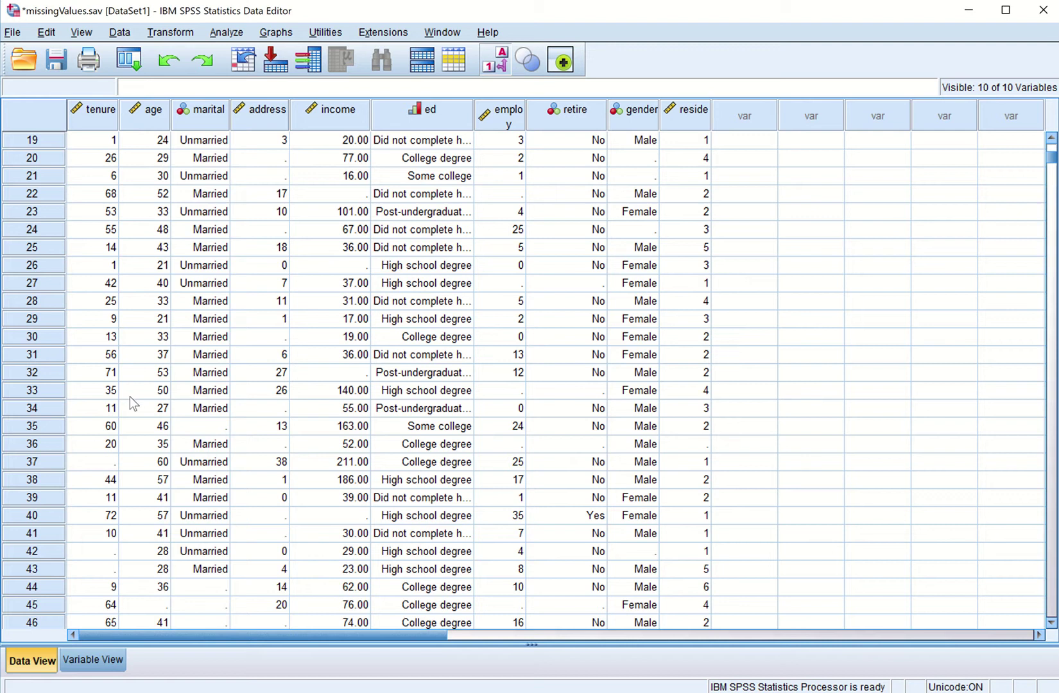
scroll(123, 424, down, 1)
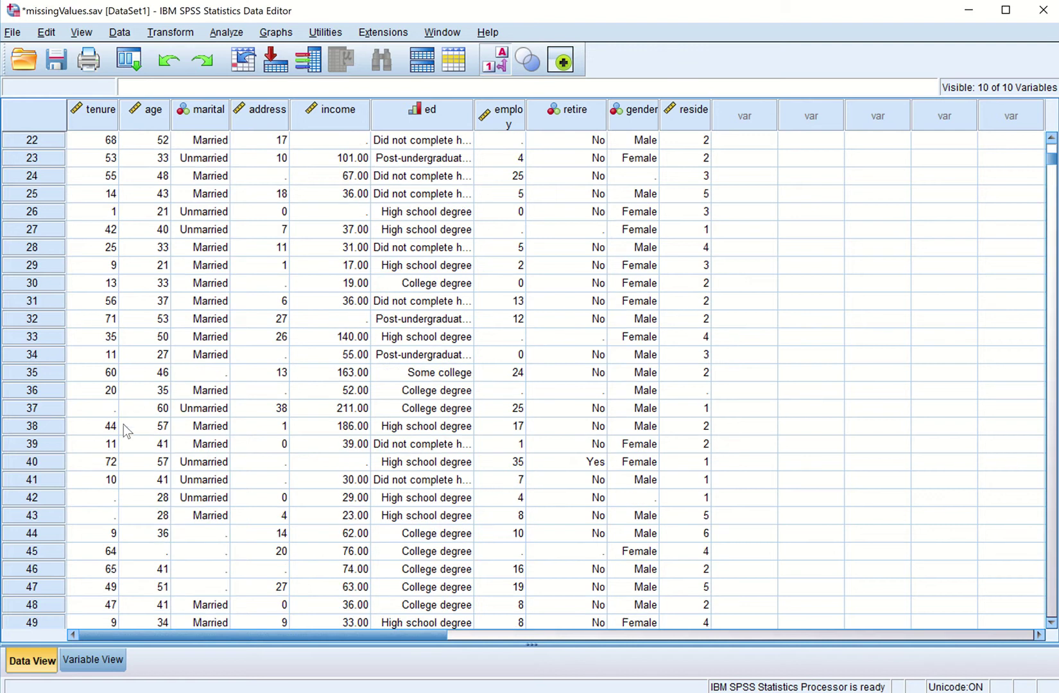
click(110, 516)
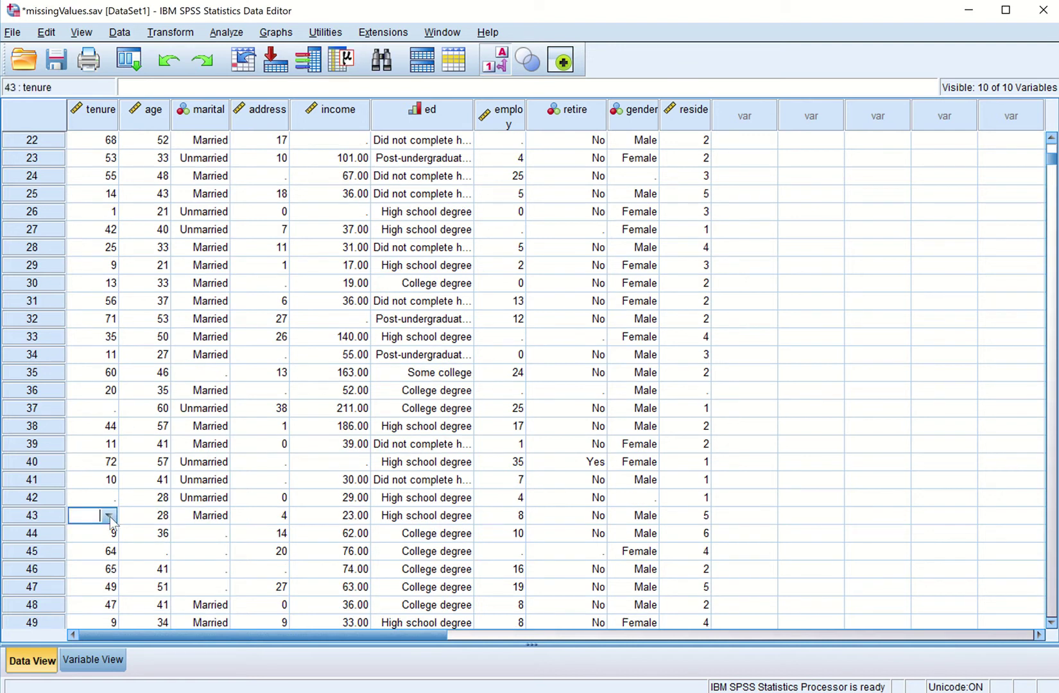
click(110, 516)
click(93, 534)
drag(118, 110, 184, 109)
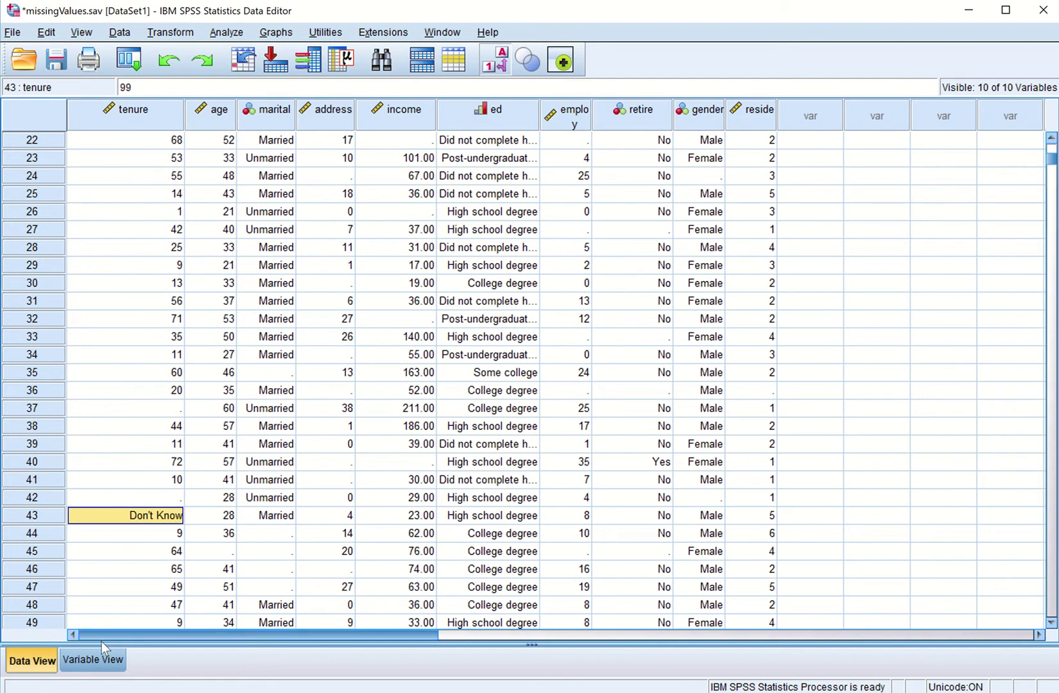
- Review the value labels of tenure in the variable definitions and leave them without changes
click(94, 659)
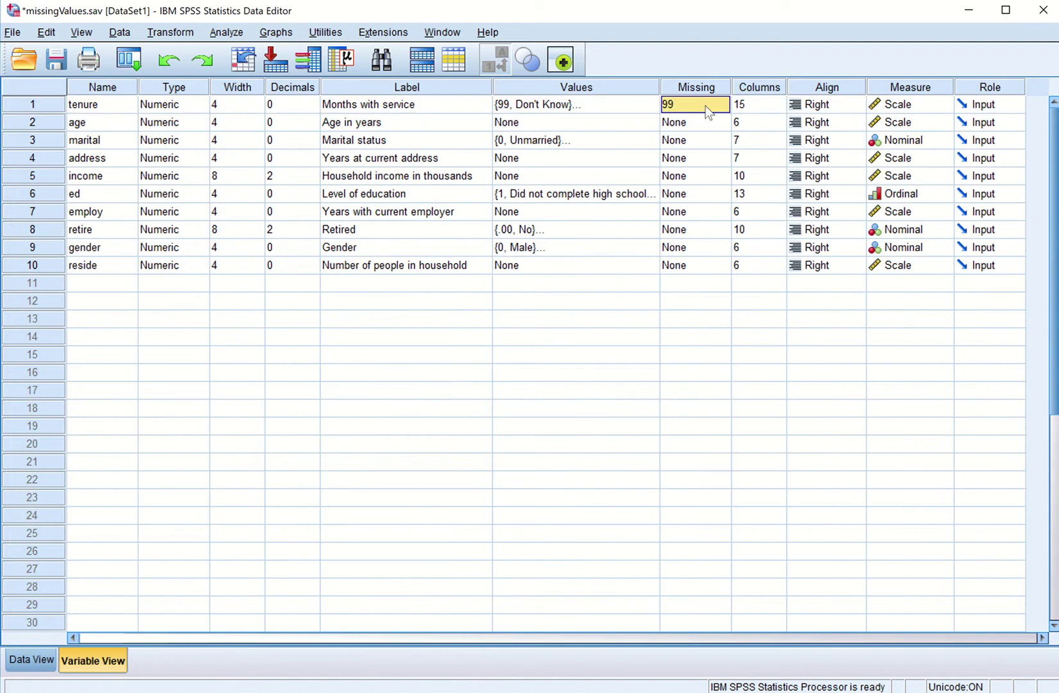
click(638, 102)
click(645, 104)
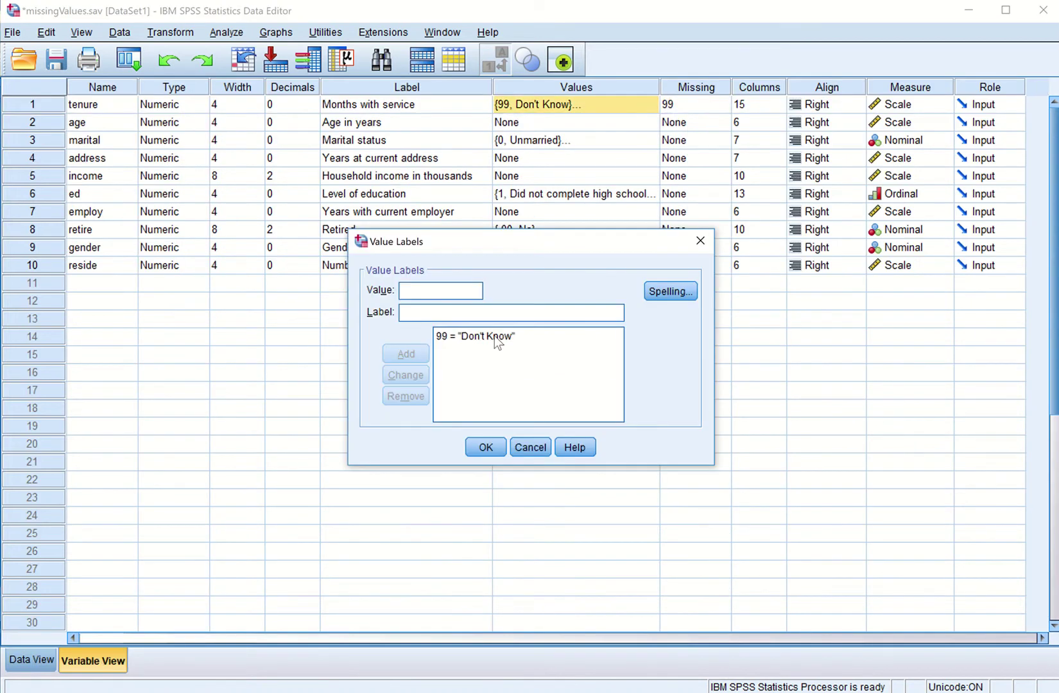
click(529, 448)
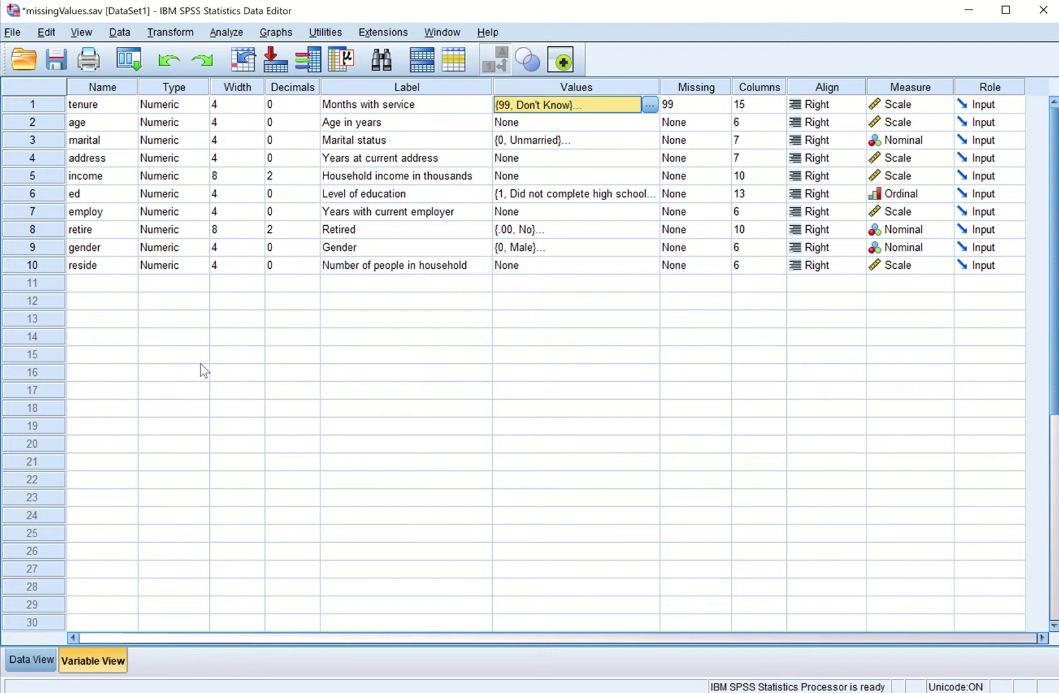
- Compare the tenure cells of cases 42 and 43 in the data
click(32, 661)
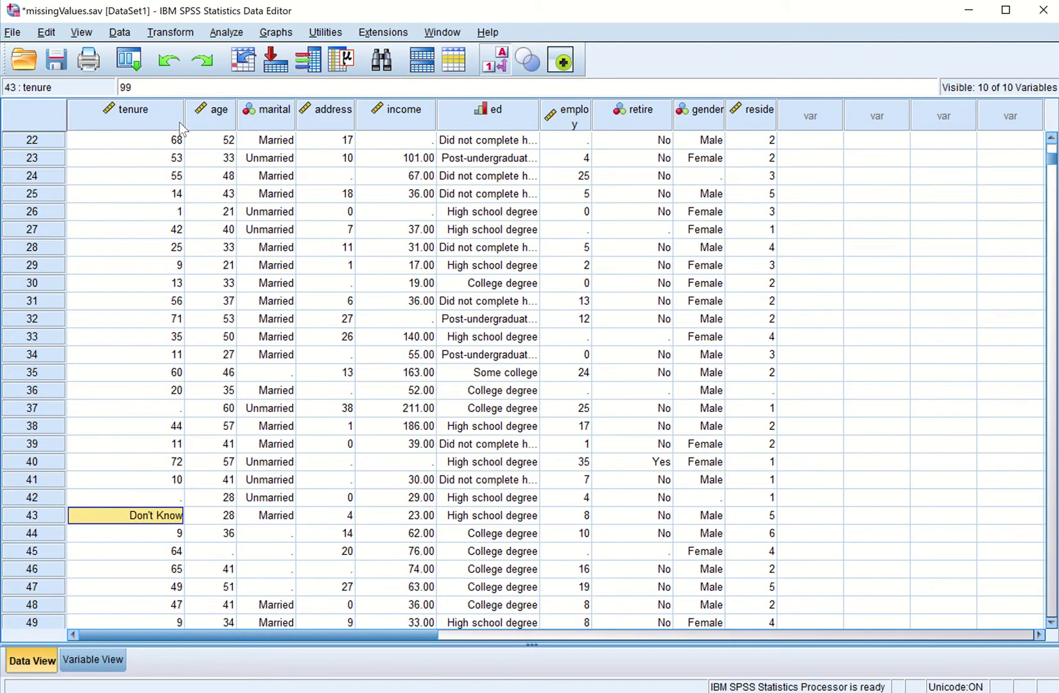
click(177, 497)
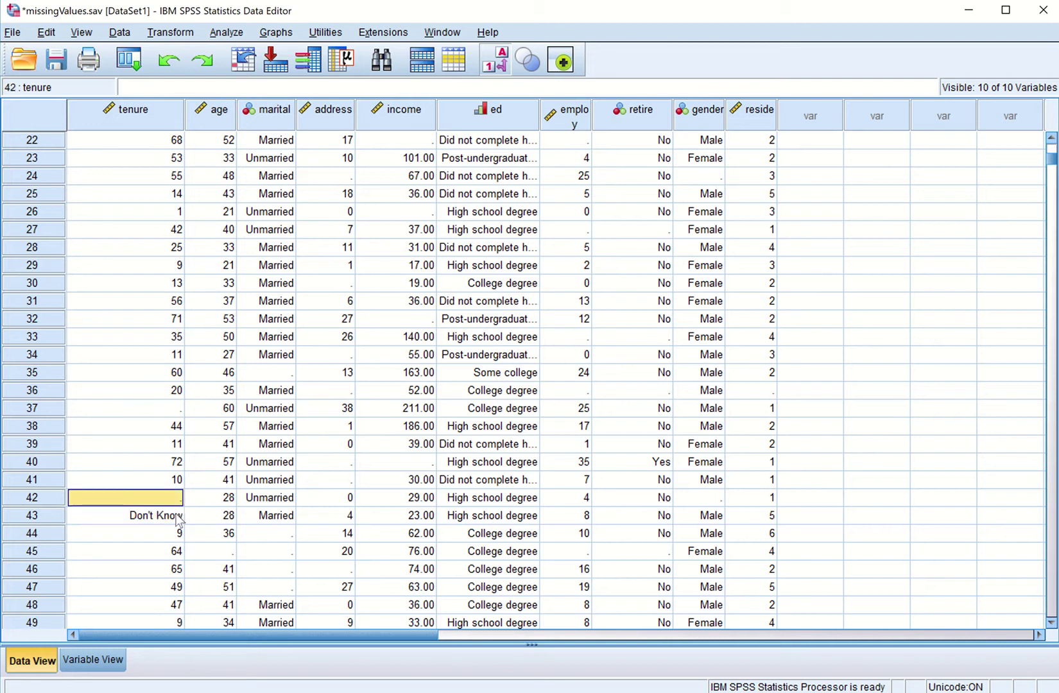
click(177, 516)
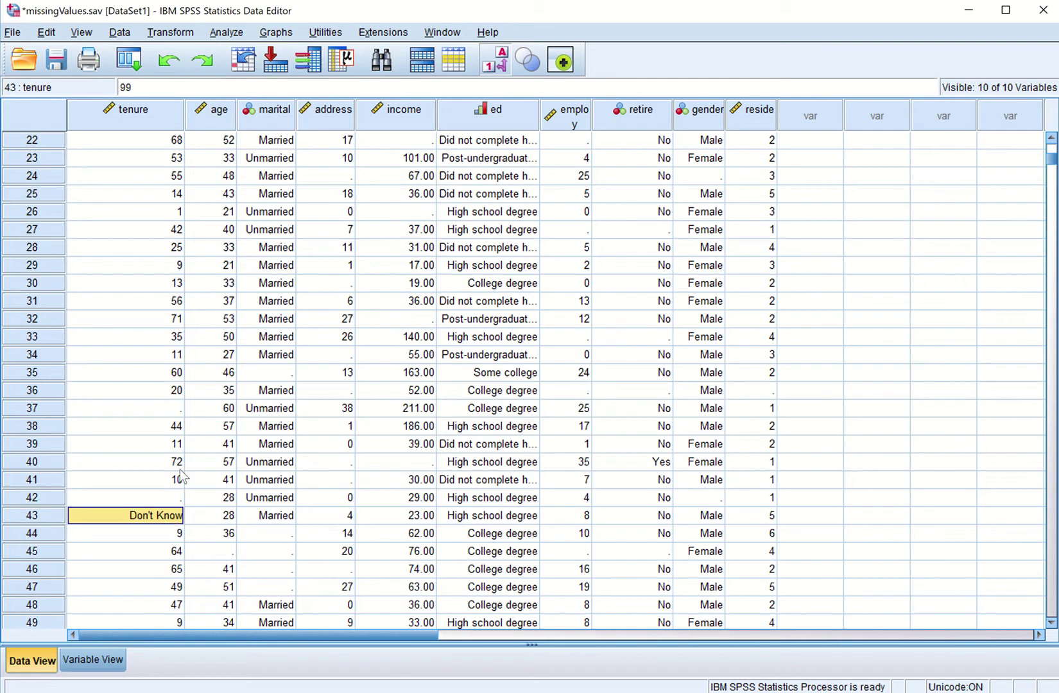
- Run a Frequencies analysis with a frequency table for Months with service [tenure]
click(227, 33)
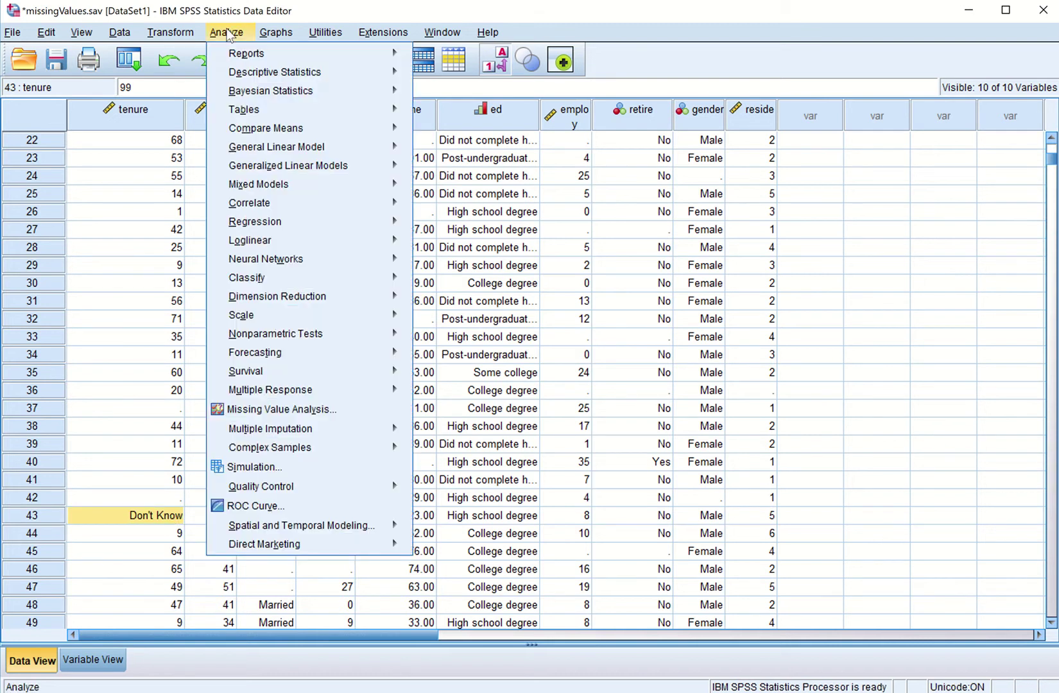
mouse_move(266, 73)
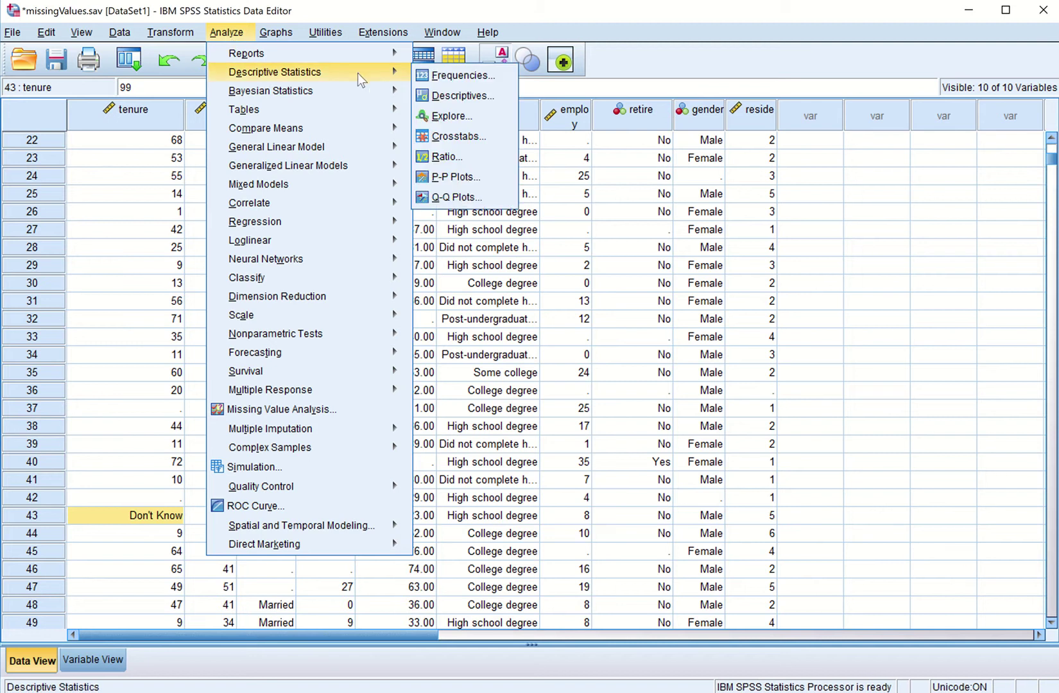
click(456, 77)
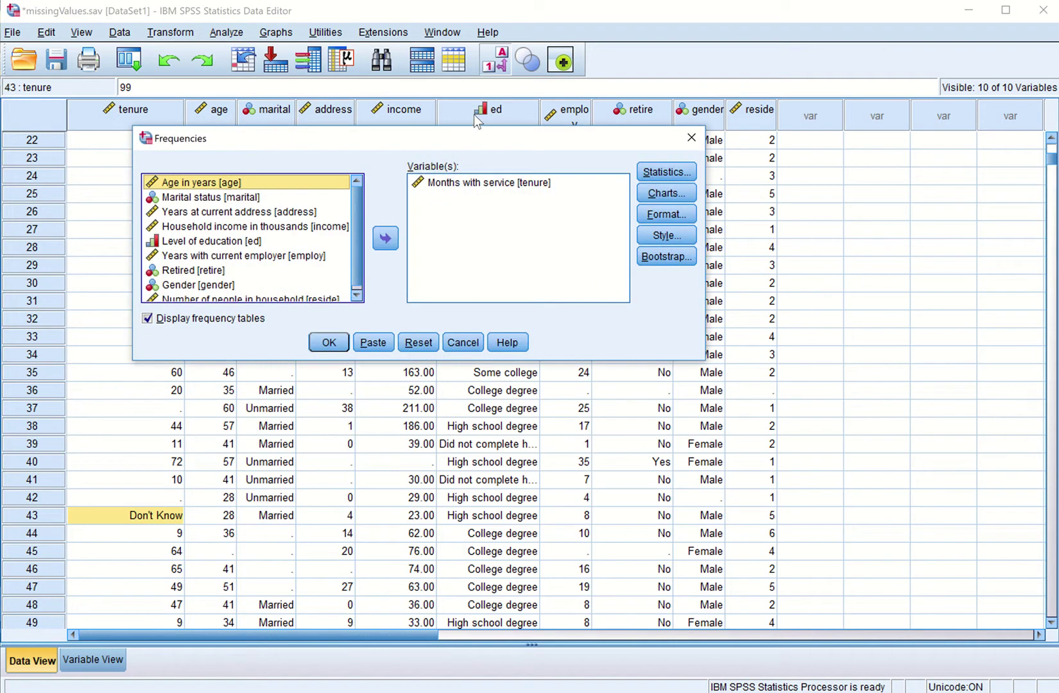
click(473, 184)
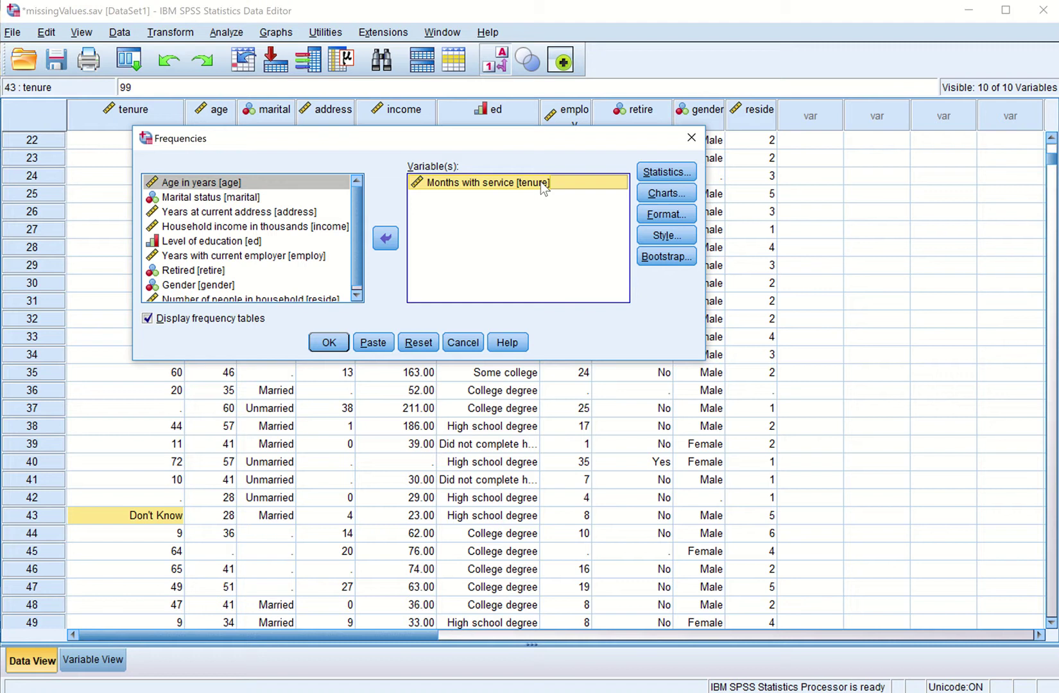
click(328, 344)
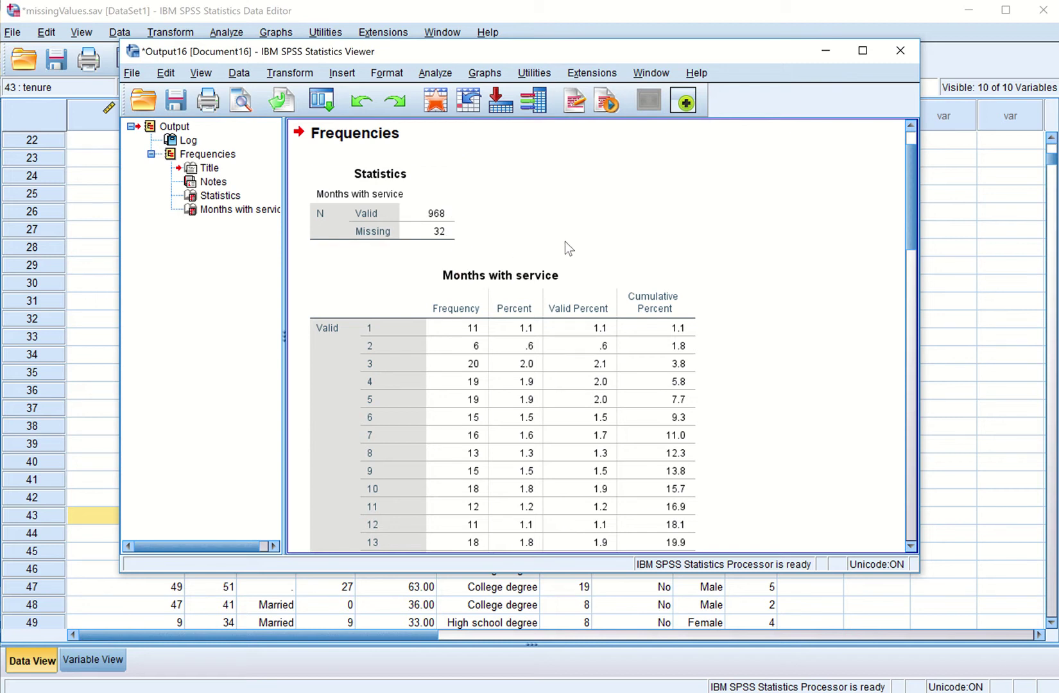
- Examine the Don't Know, System and Total missing rows of the Months with service table, and close the output without saving
scroll(565, 242, down, 10)
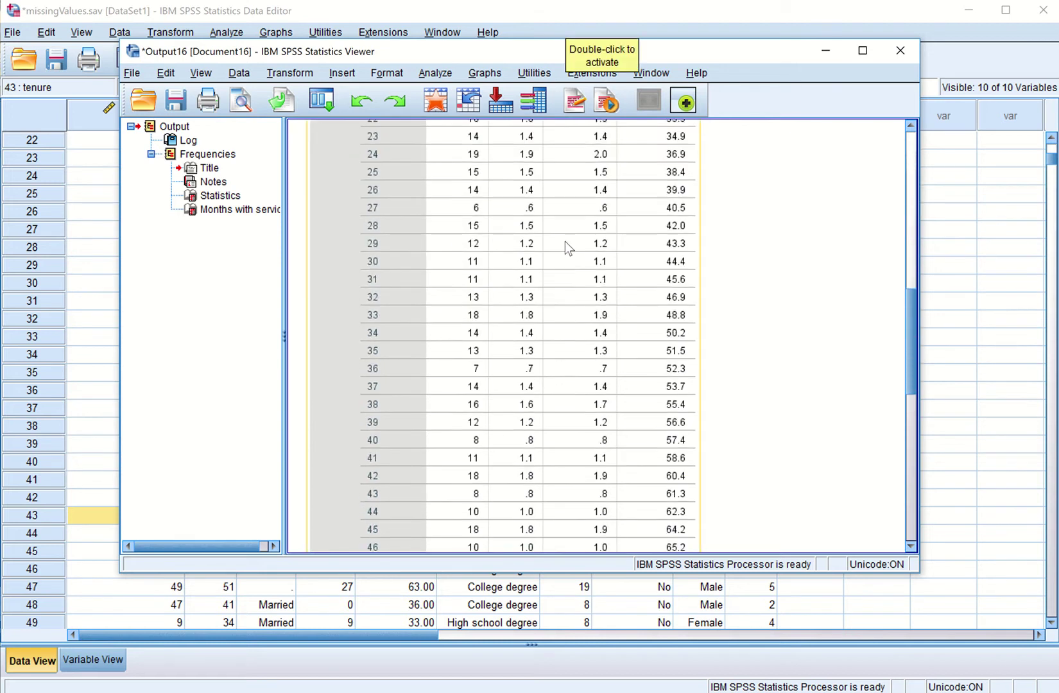
scroll(565, 241, down, 10)
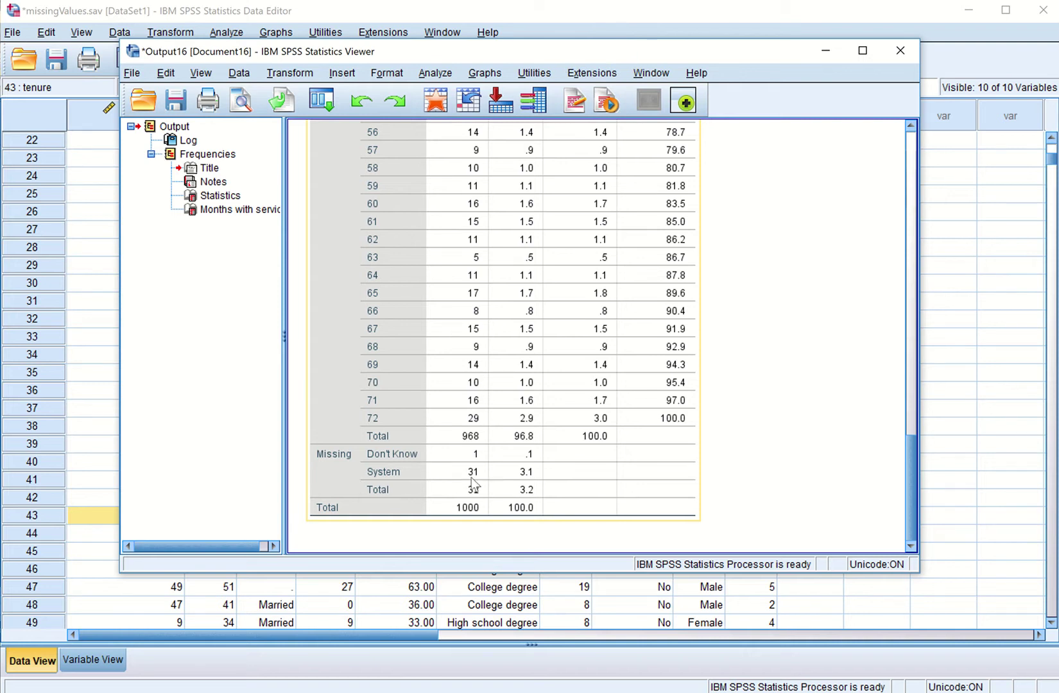
click(403, 460)
scroll(466, 451, down, 5)
scroll(467, 451, down, 10)
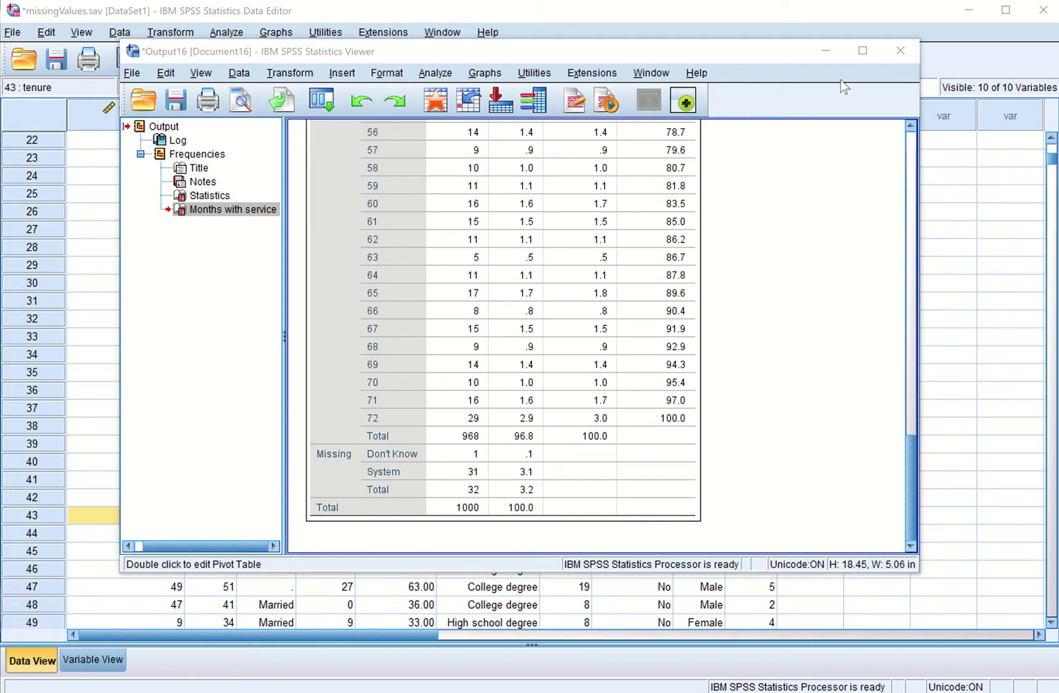
click(901, 53)
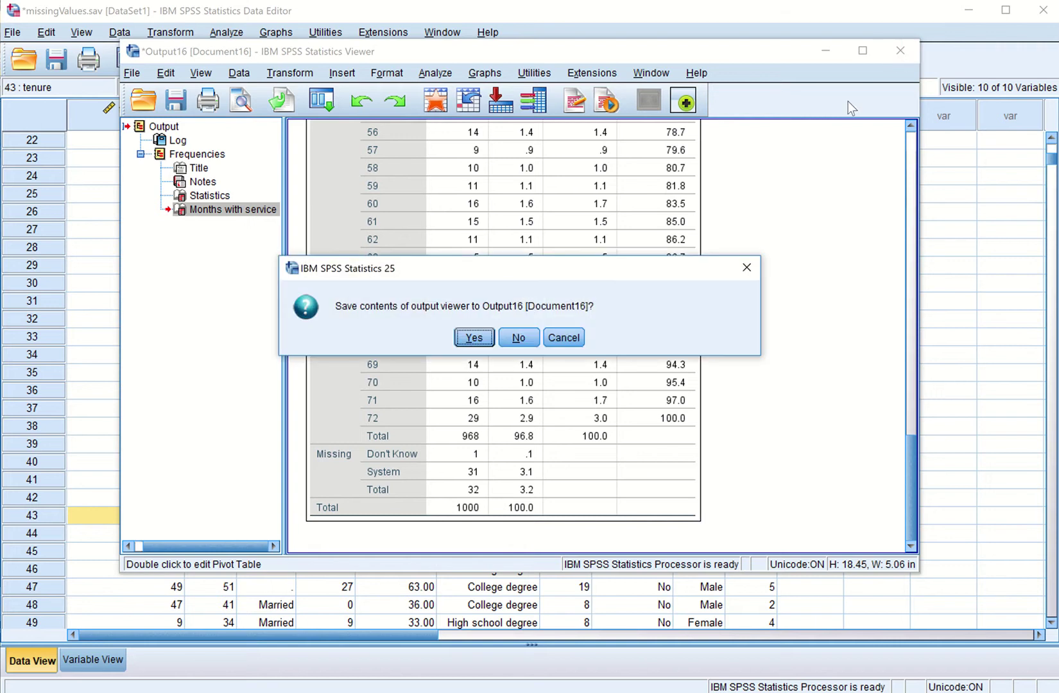
click(518, 338)
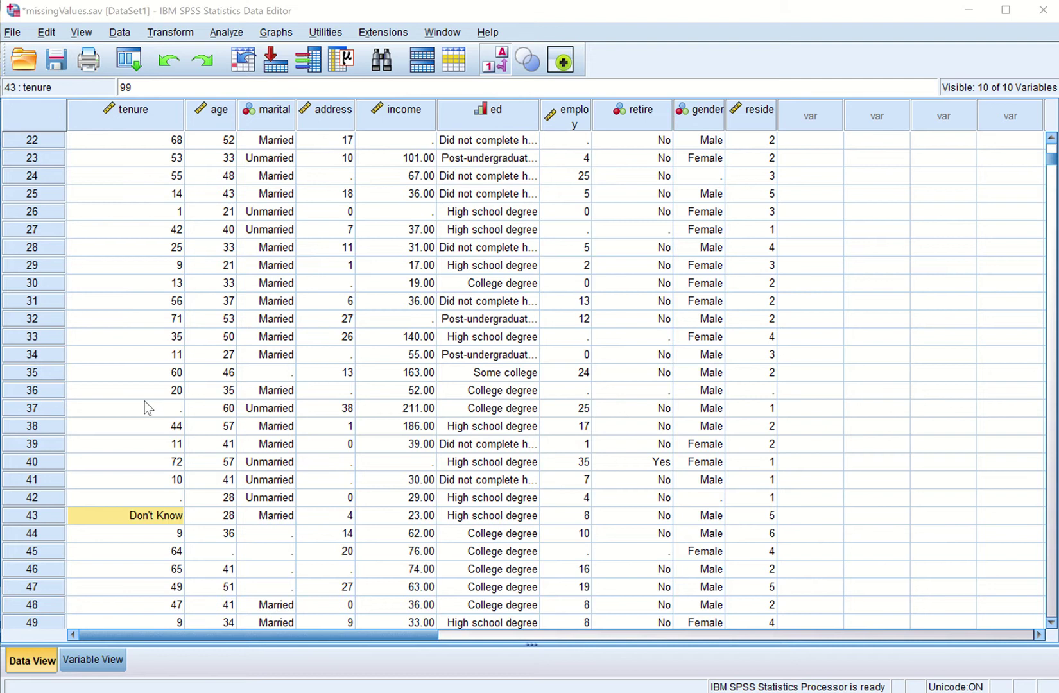
- Remove the "Don't Know" label for value 99 from the value labels of tenure and apply the change
double_click(125, 512)
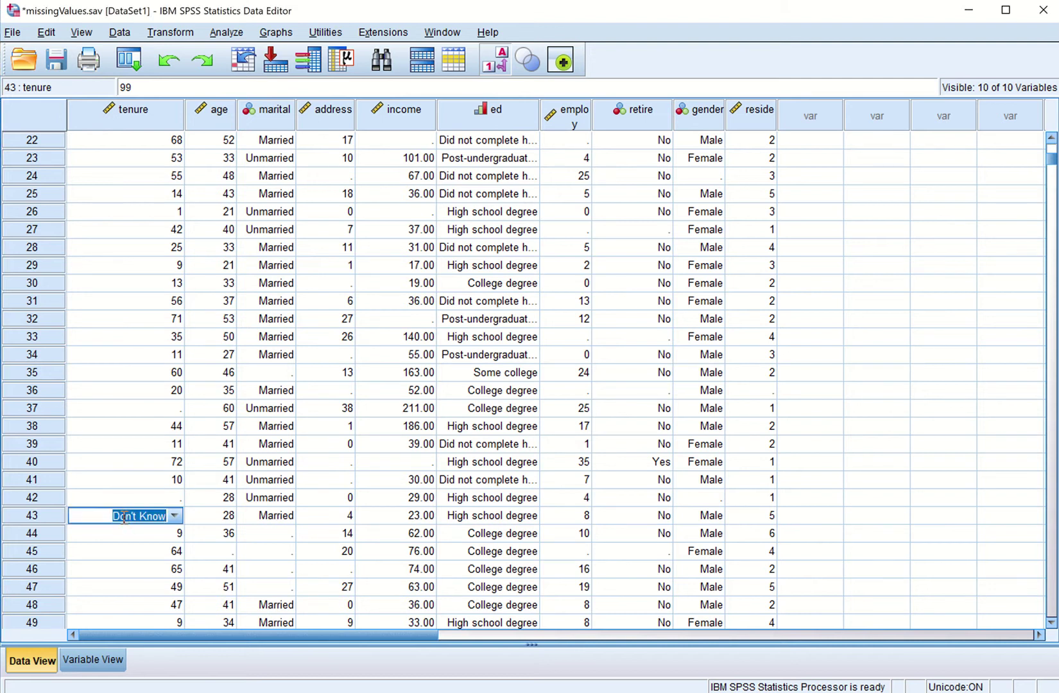
click(96, 661)
click(634, 105)
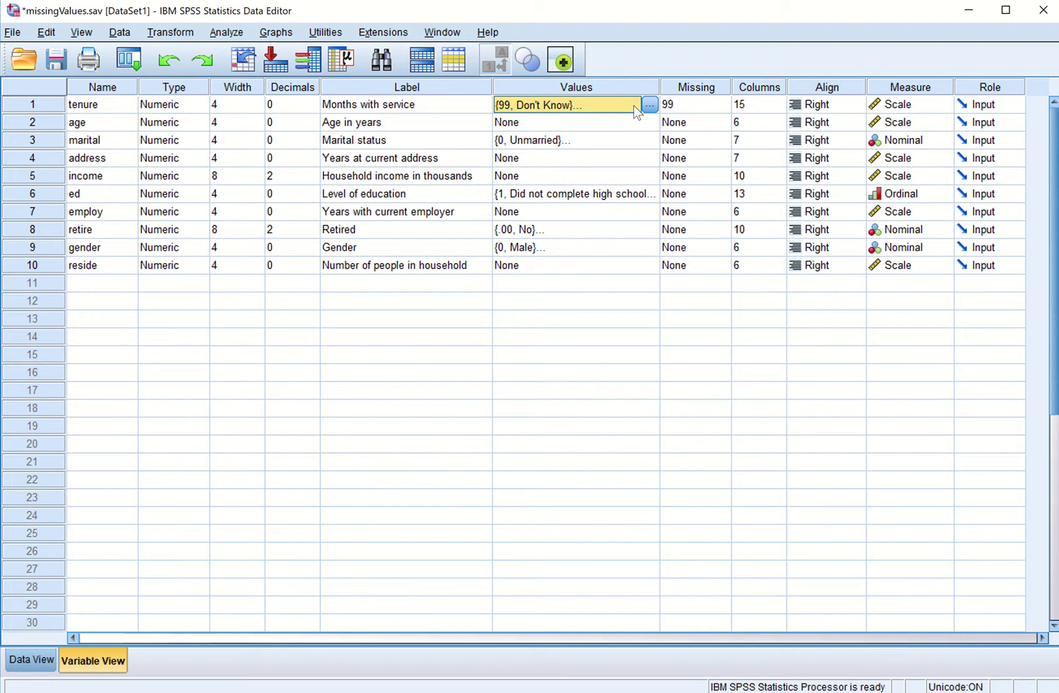
click(650, 103)
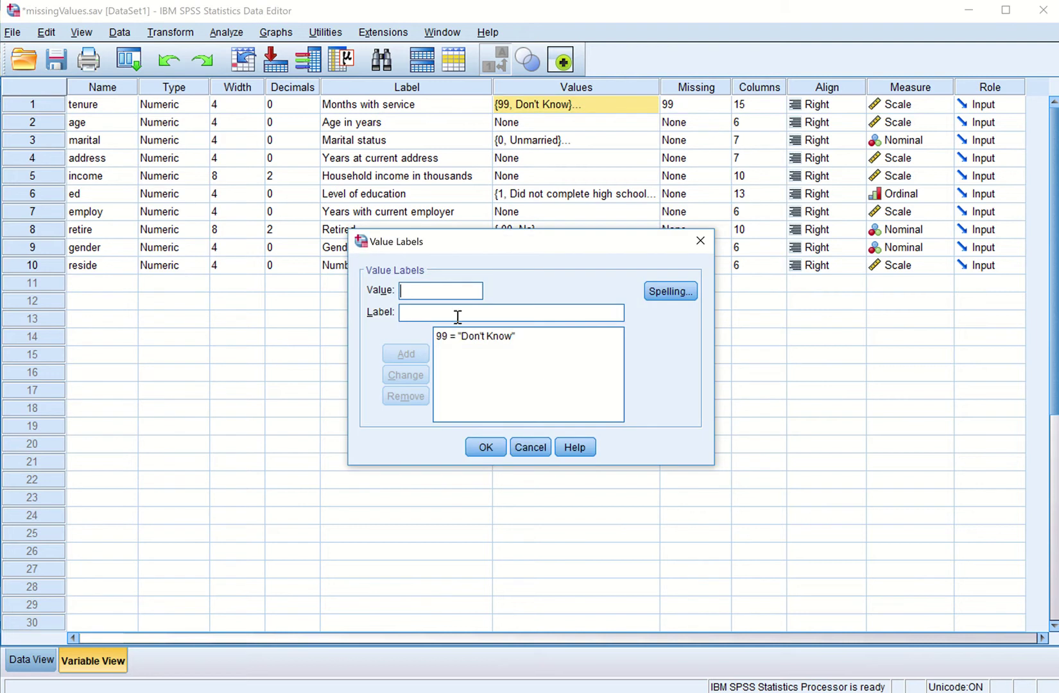
click(474, 335)
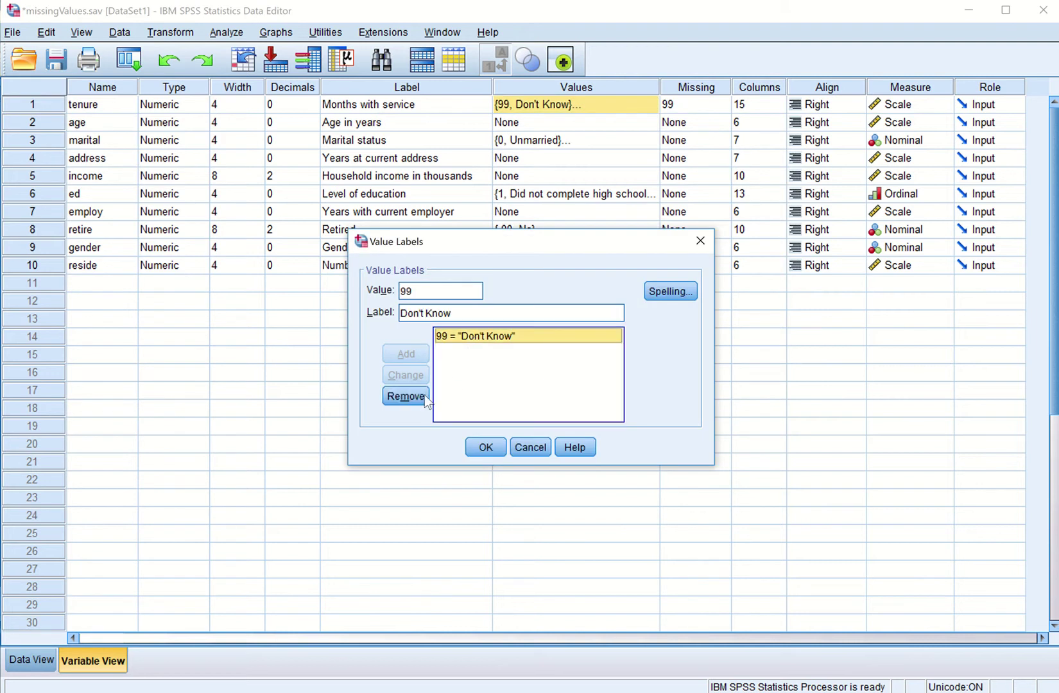
click(402, 397)
click(488, 447)
- Remove the missing-value code 99 from tenure by setting it to No missing values
click(705, 106)
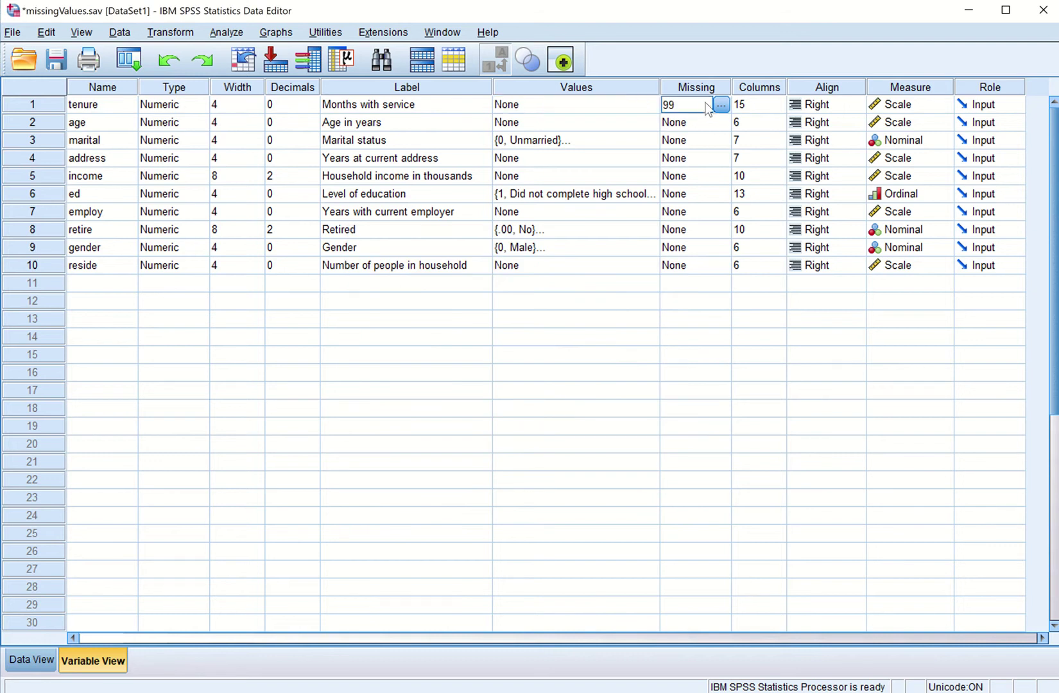
click(719, 104)
drag(473, 333, 412, 338)
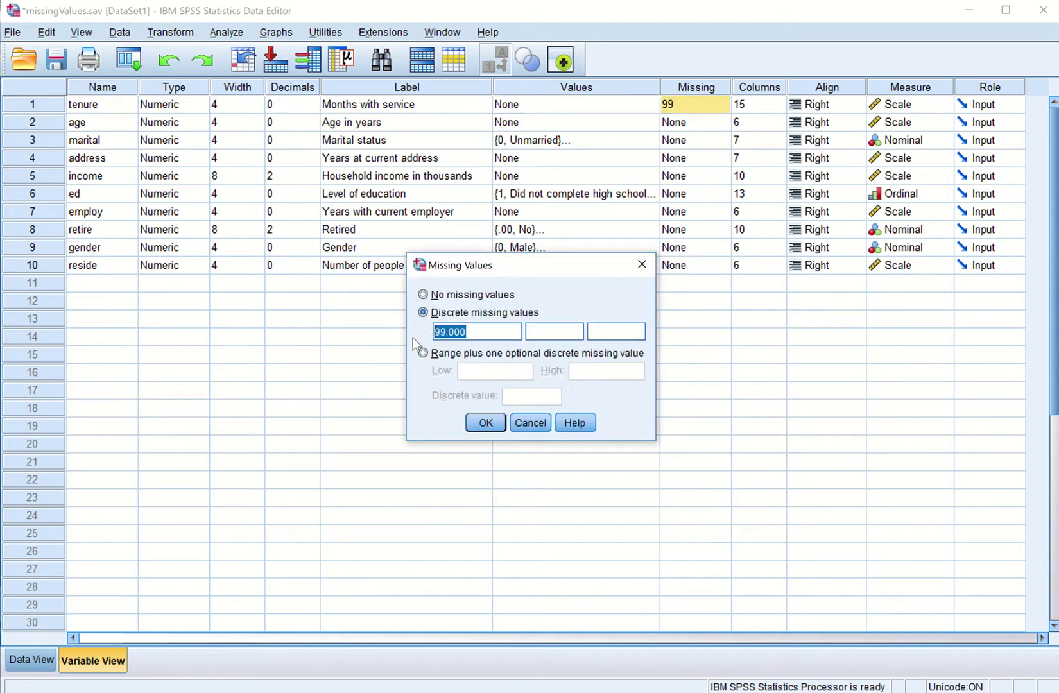
key(BackSpace)
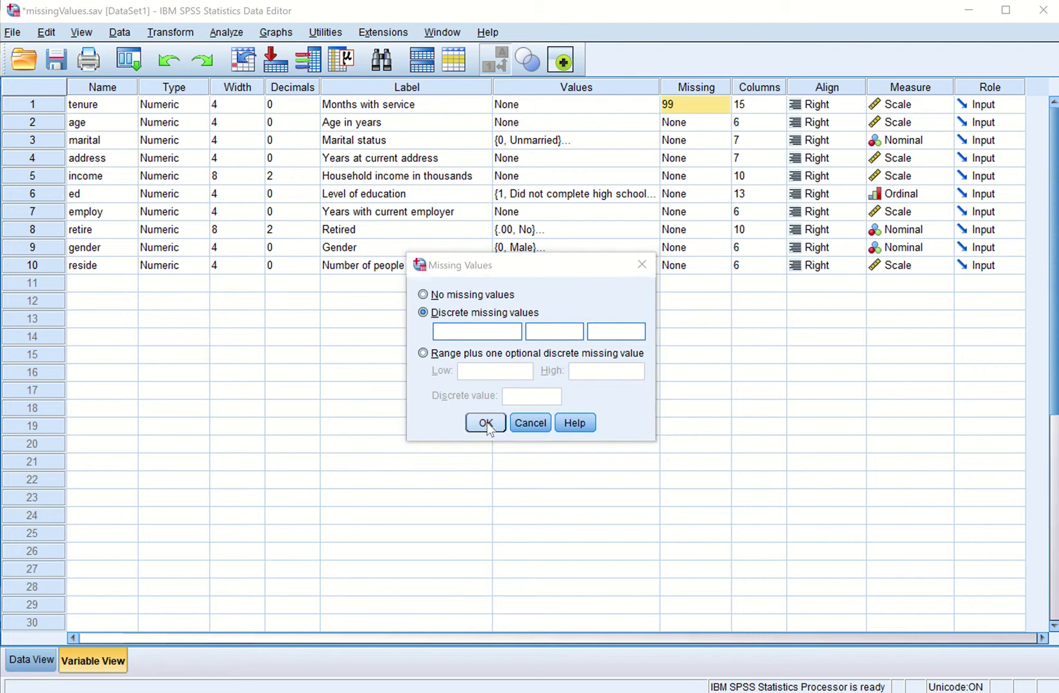
click(485, 421)
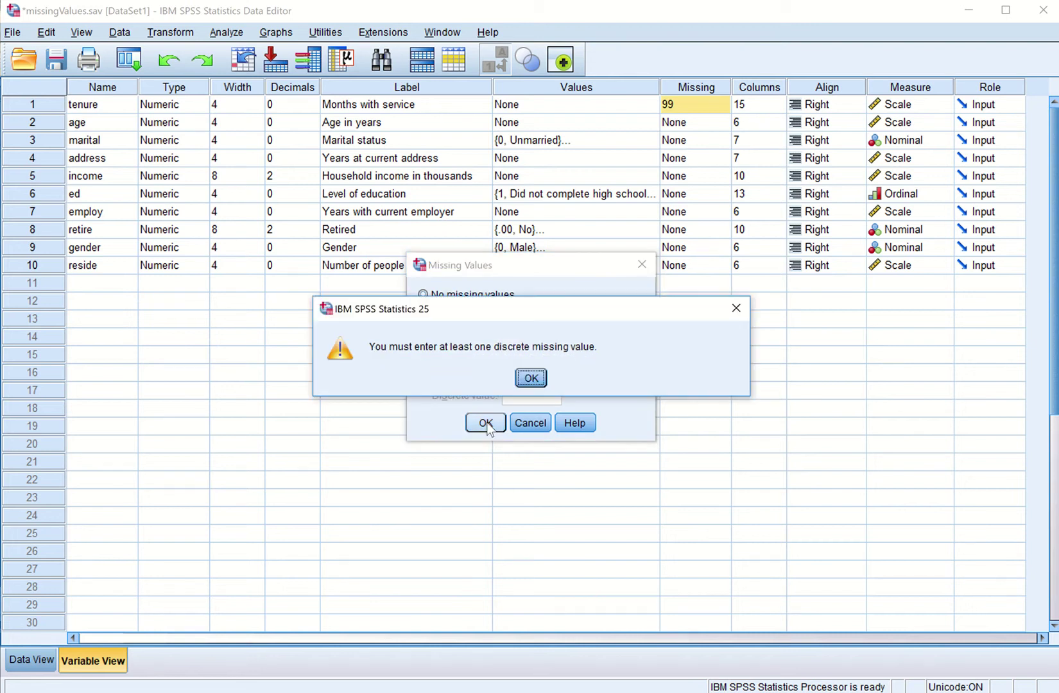
click(529, 379)
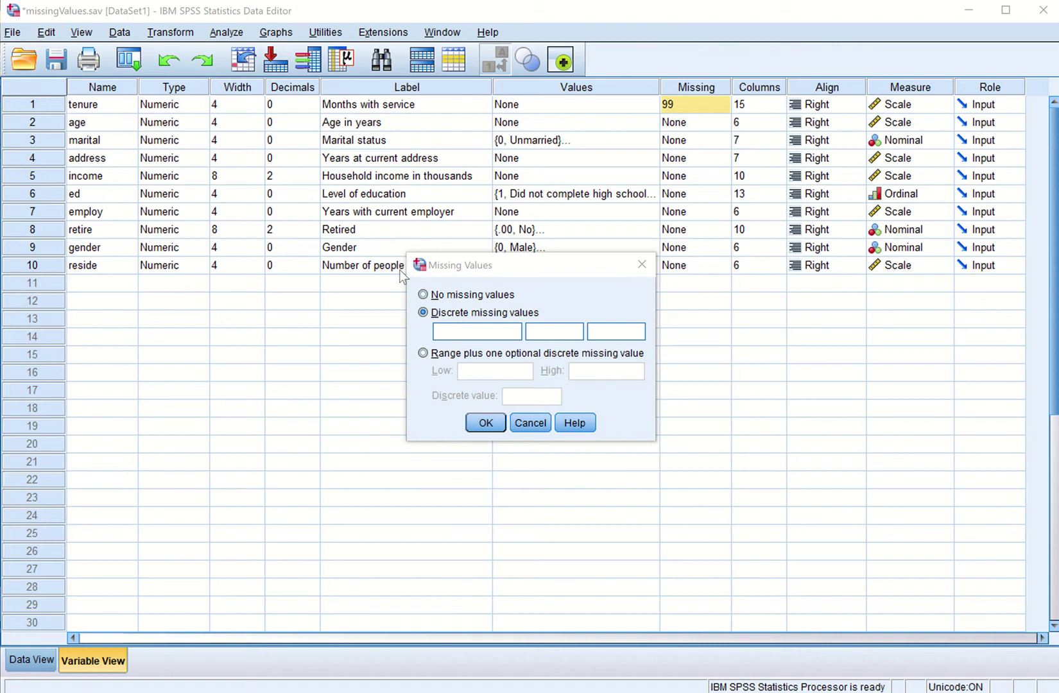
click(428, 297)
click(486, 422)
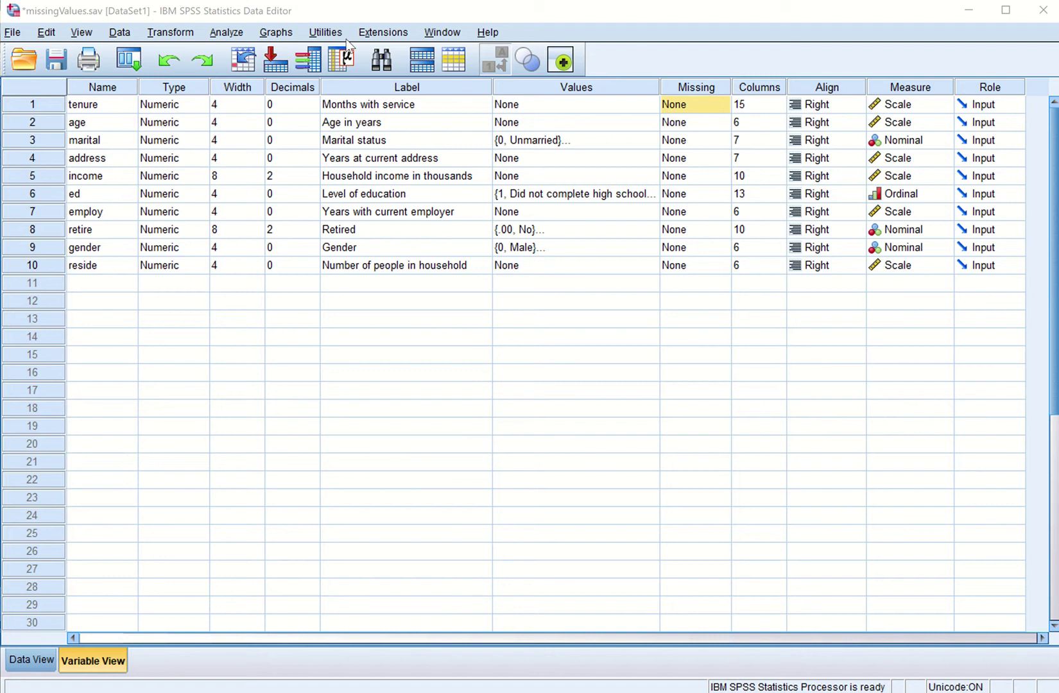
- Reset the Missing Value Analysis setup and add tenure, age, address, income, employ and reside as quantitative variables
click(226, 33)
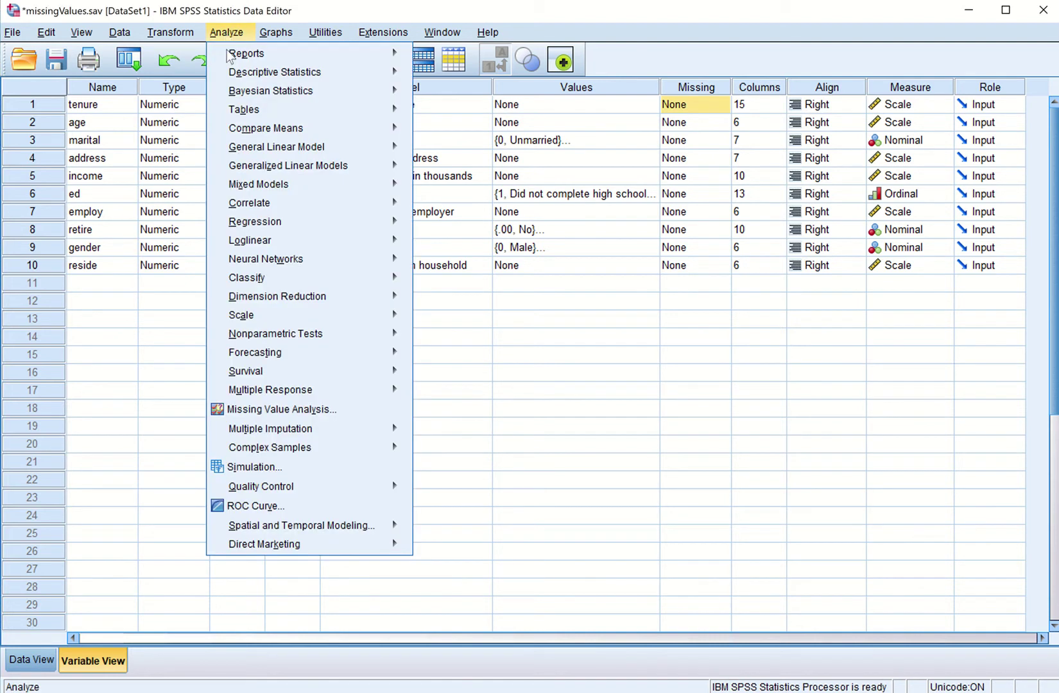
click(302, 408)
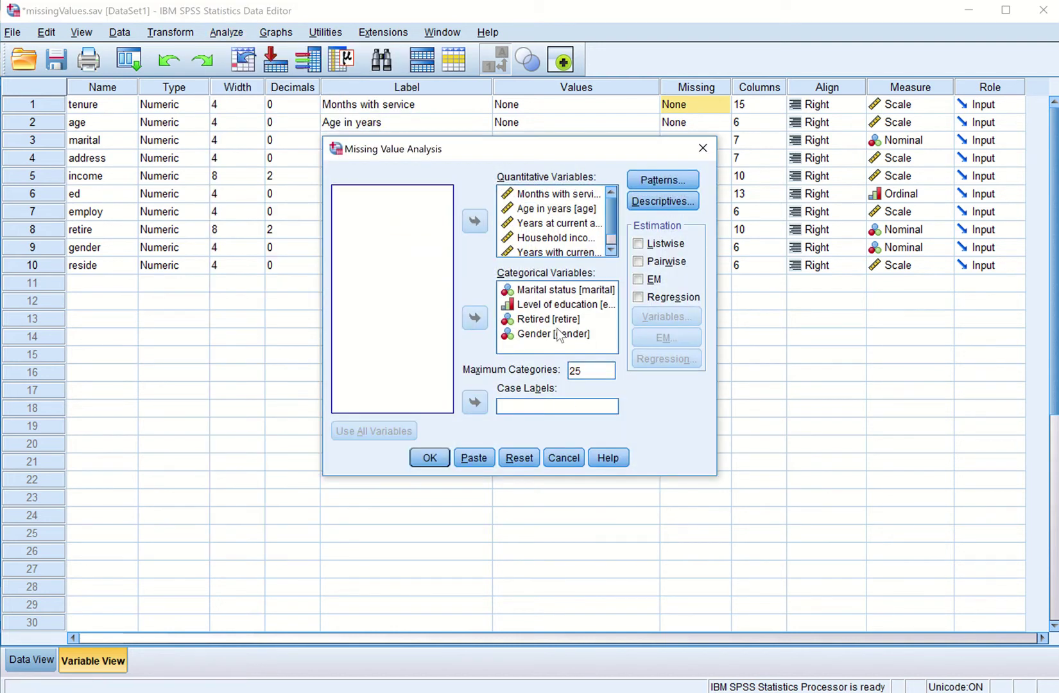
click(523, 460)
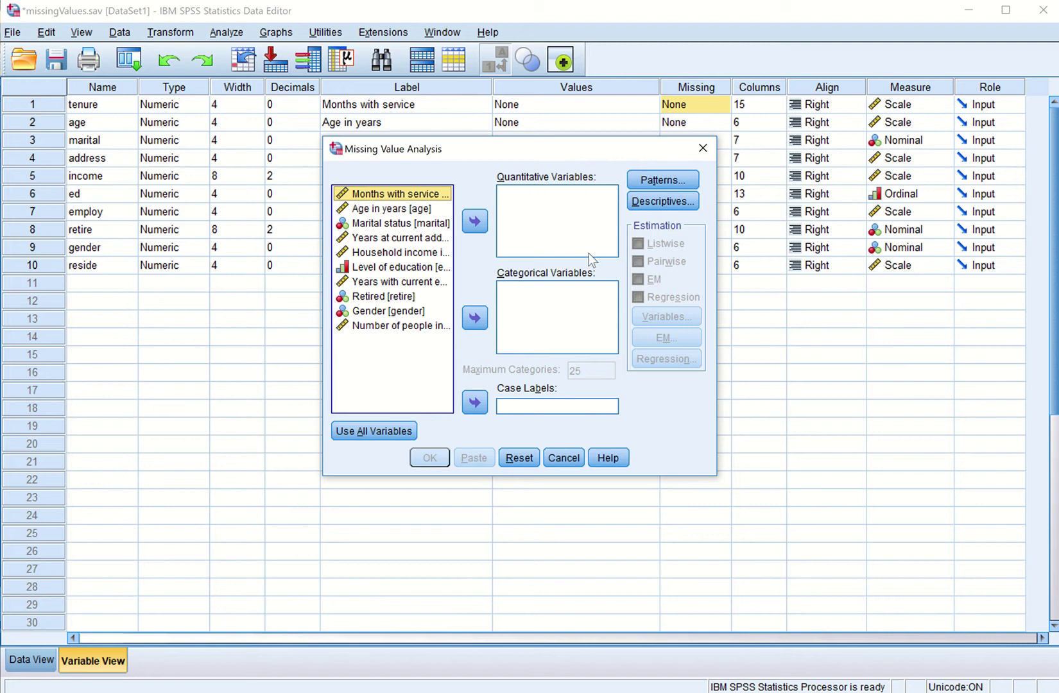
click(550, 323)
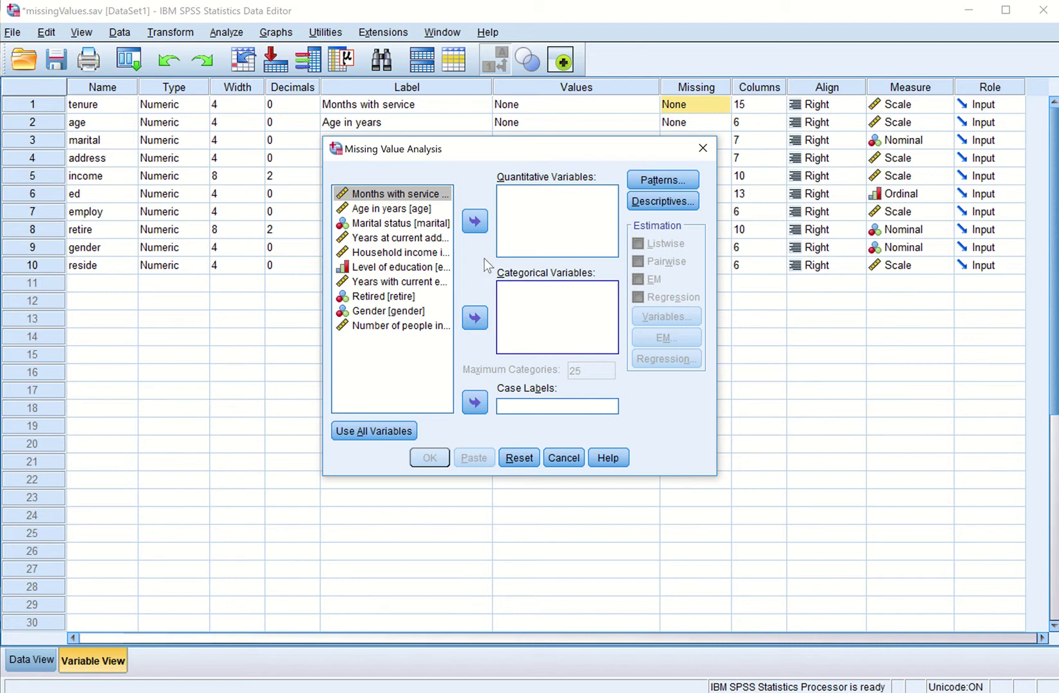
click(383, 195)
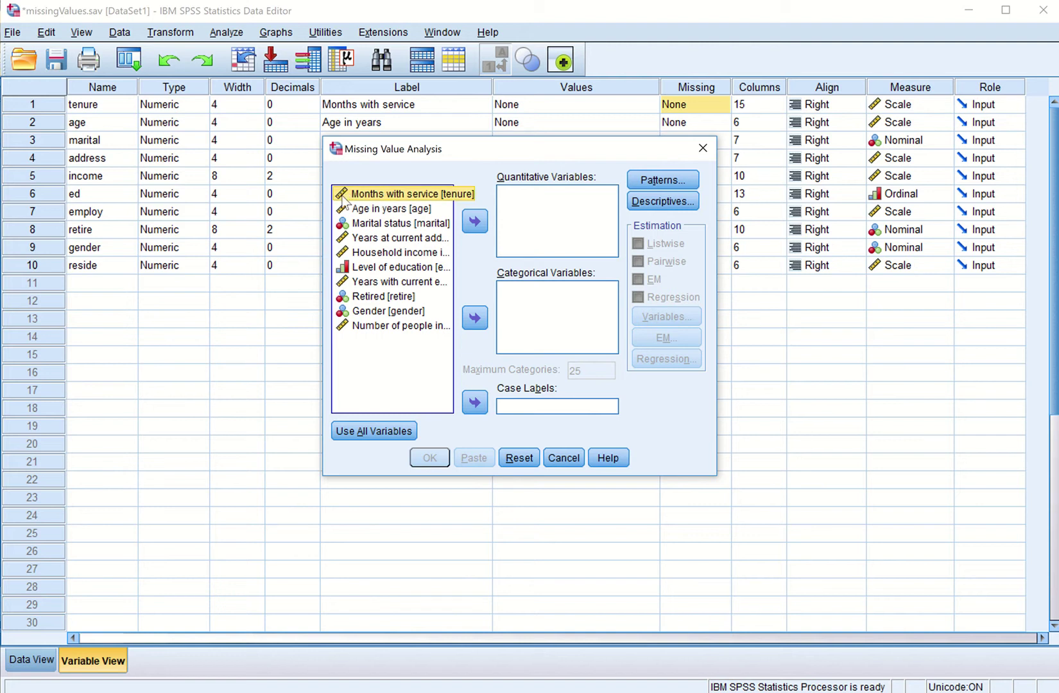
click(475, 221)
click(392, 195)
click(475, 222)
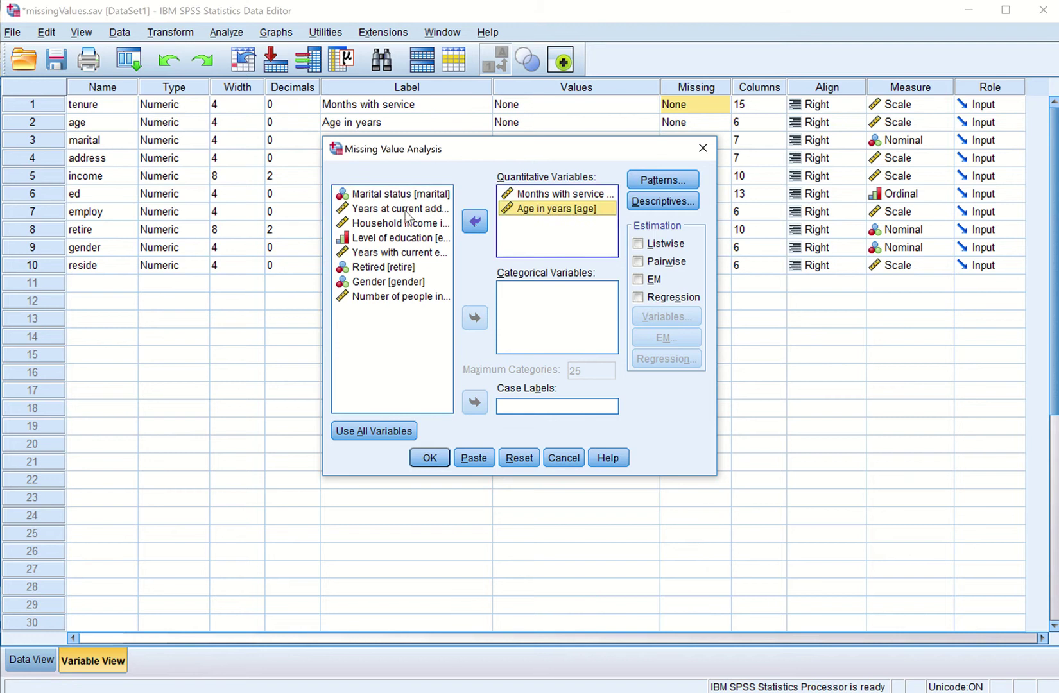
click(405, 209)
click(474, 221)
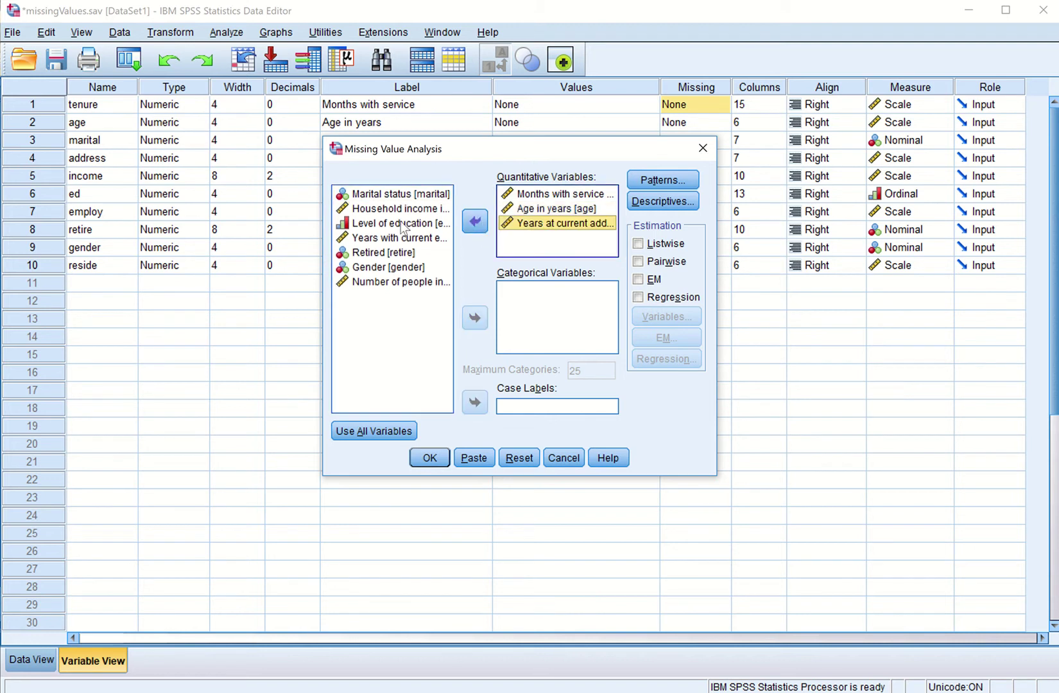
click(393, 208)
click(475, 221)
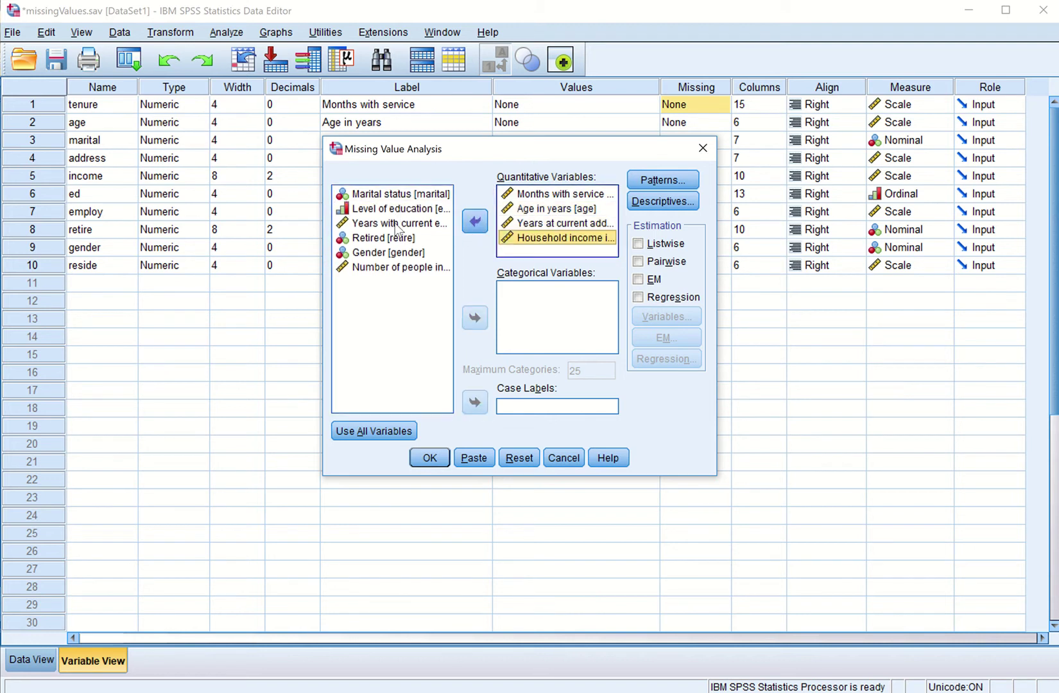
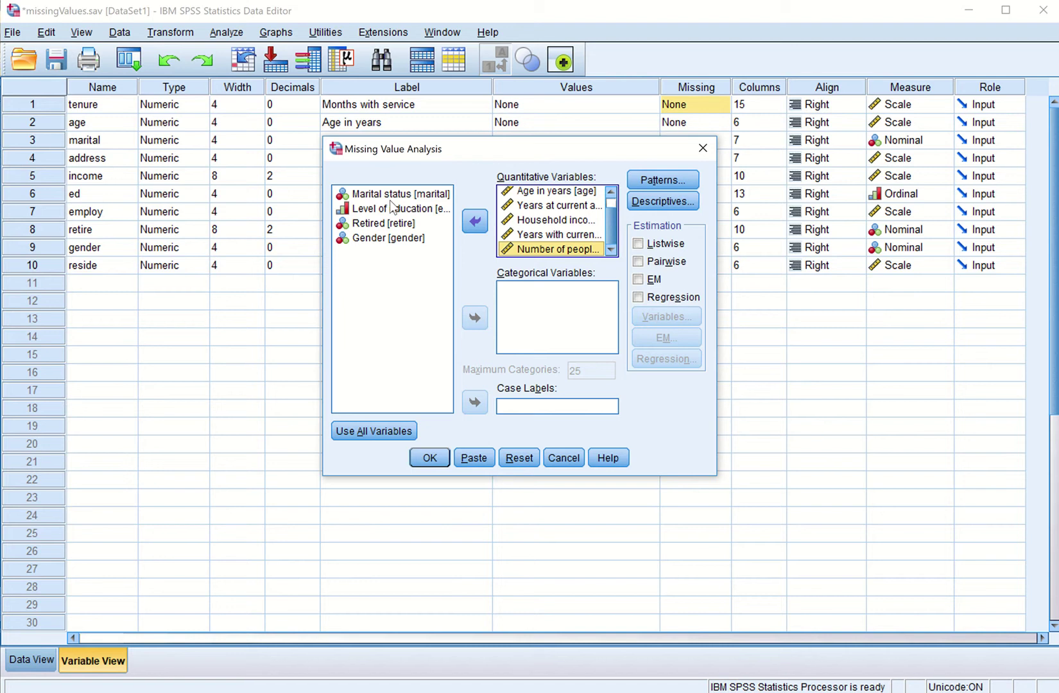
- Add marital, ed, retire and gender as the categorical variables of the Missing Value Analysis
click(393, 194)
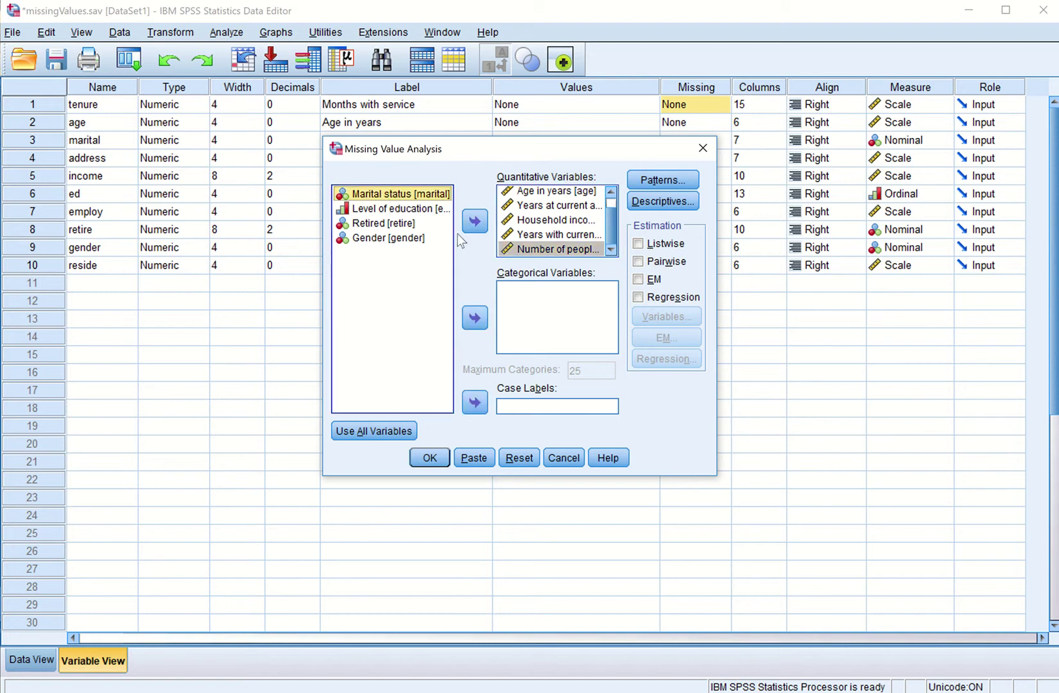
click(476, 319)
click(392, 194)
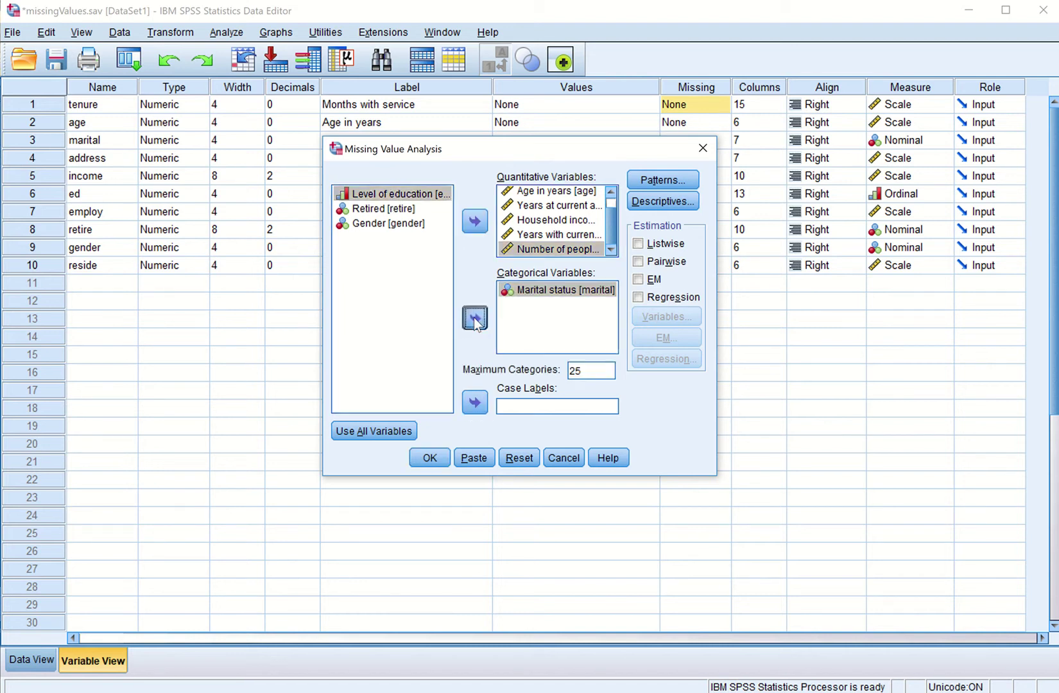
click(475, 316)
click(445, 312)
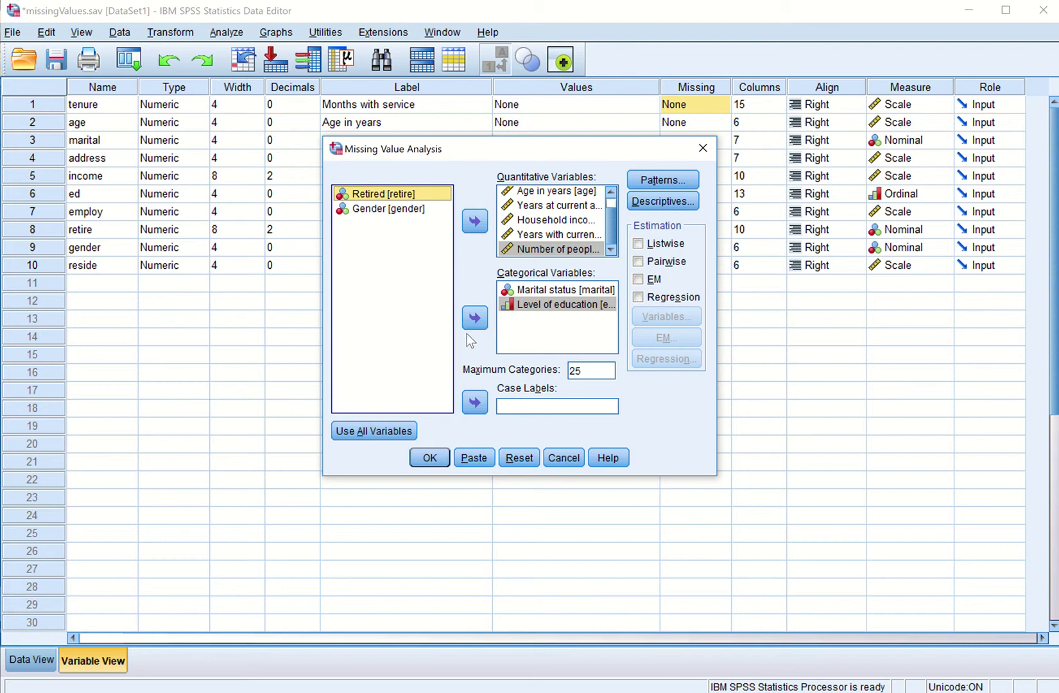
click(468, 318)
click(395, 195)
click(466, 319)
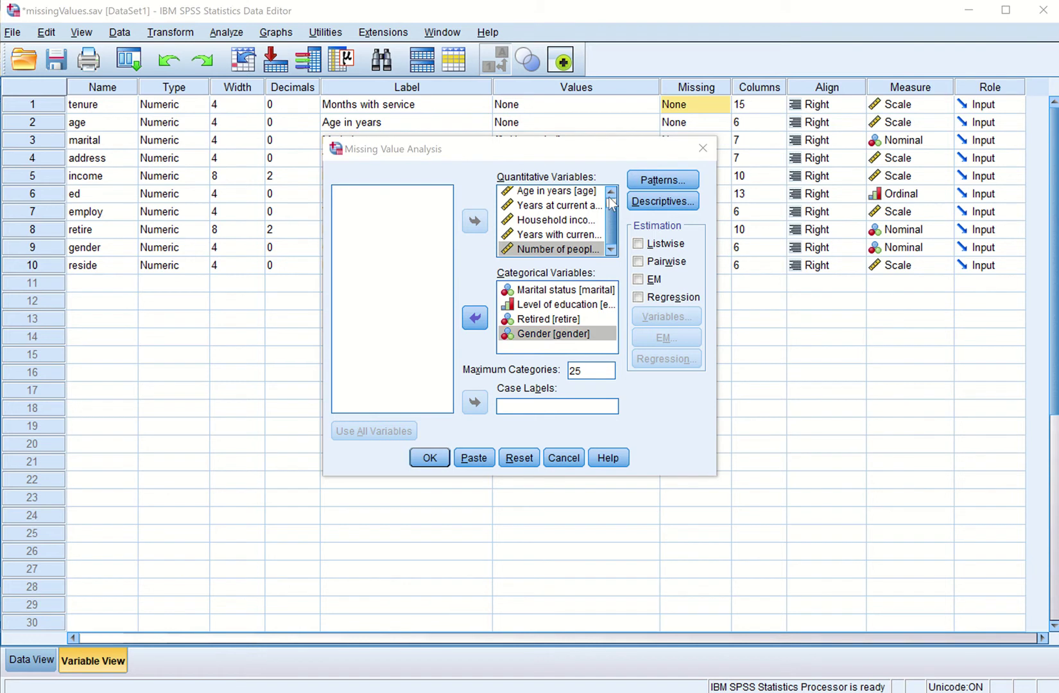
- Keep Univariate statistics enabled in the analysis descriptives and run the Missing Value Analysis
click(655, 202)
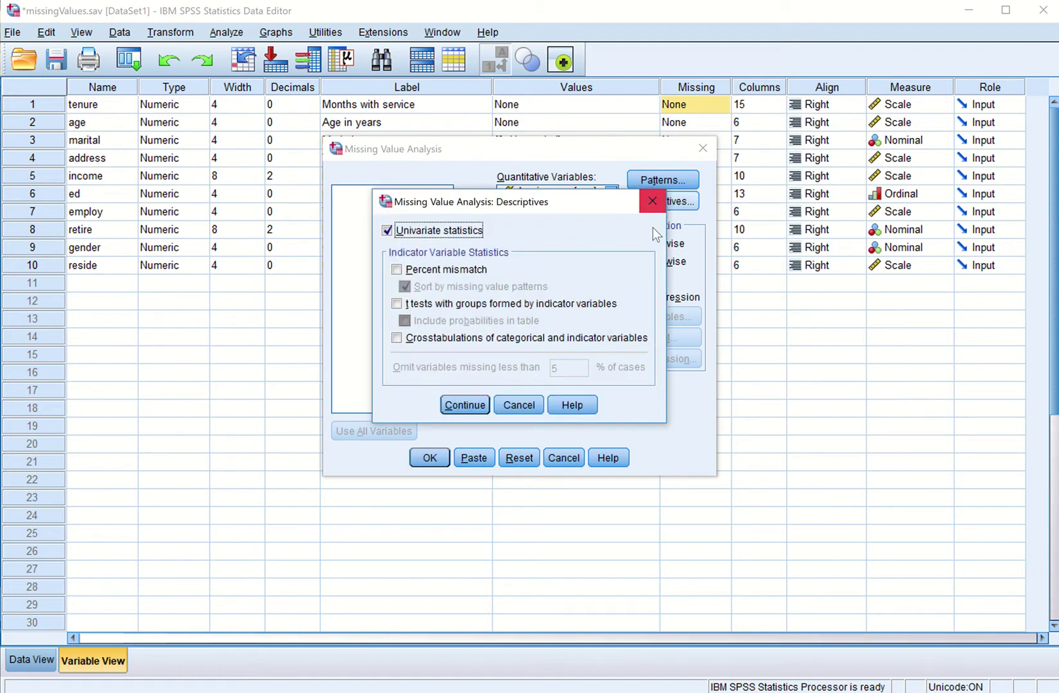
click(388, 233)
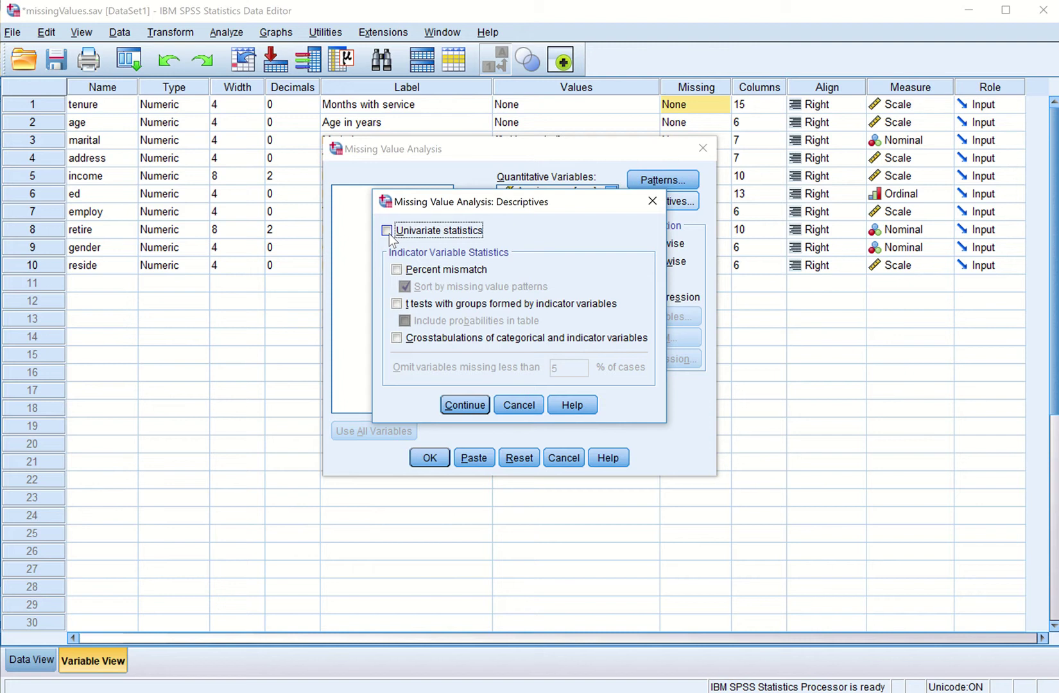
click(388, 233)
click(465, 405)
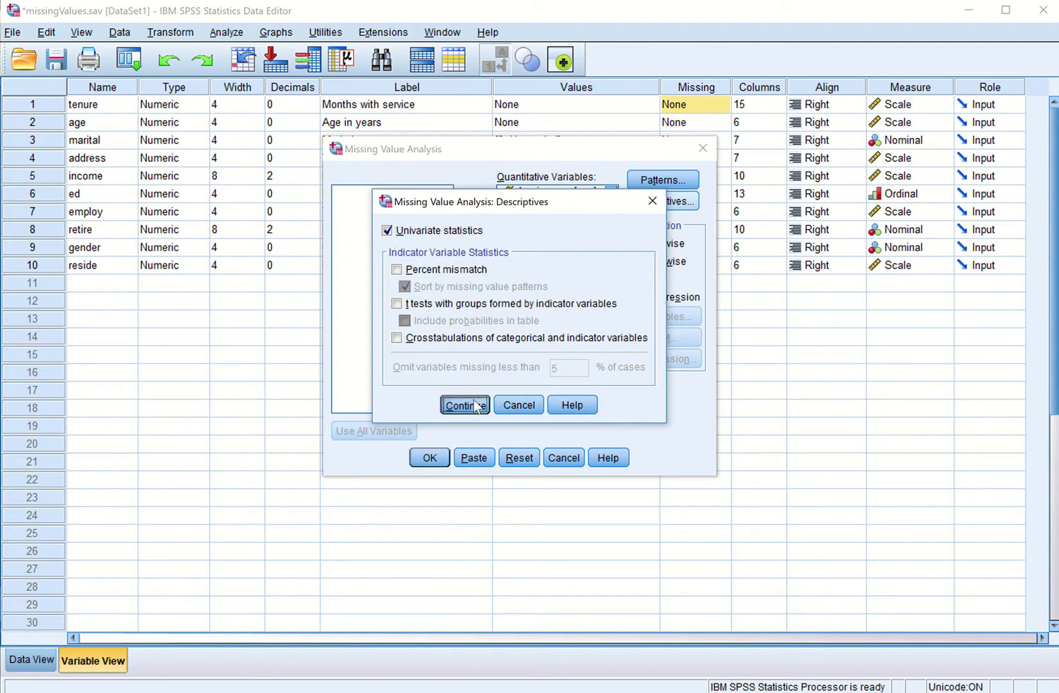
click(430, 457)
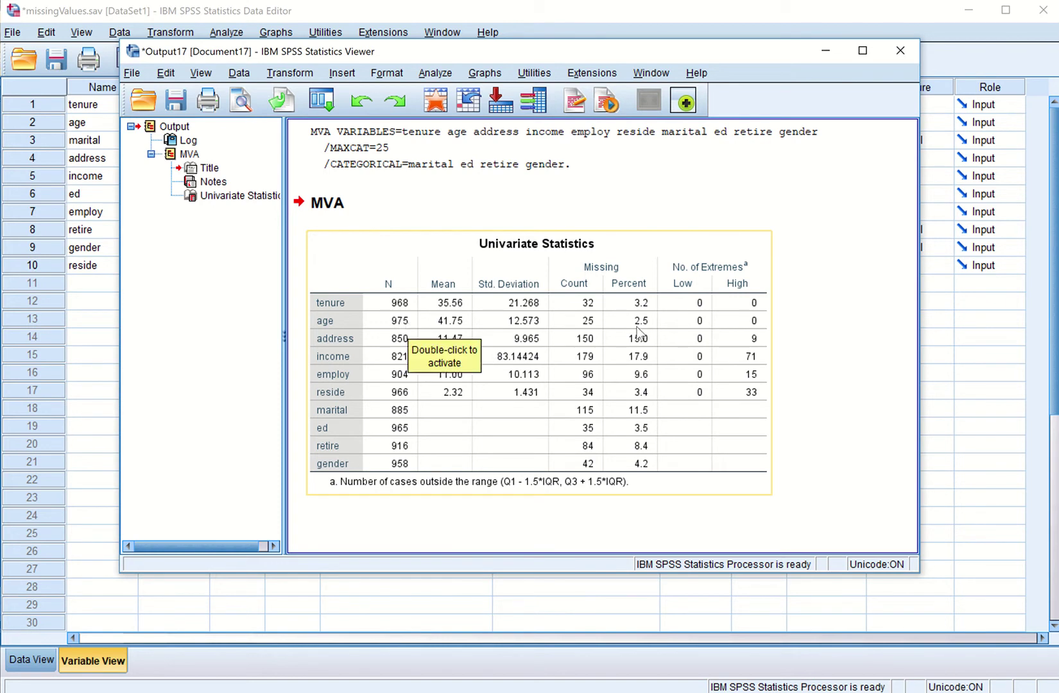
- Examine the missing counts and percents in the Univariate Statistics table, and close the output without saving
click(599, 321)
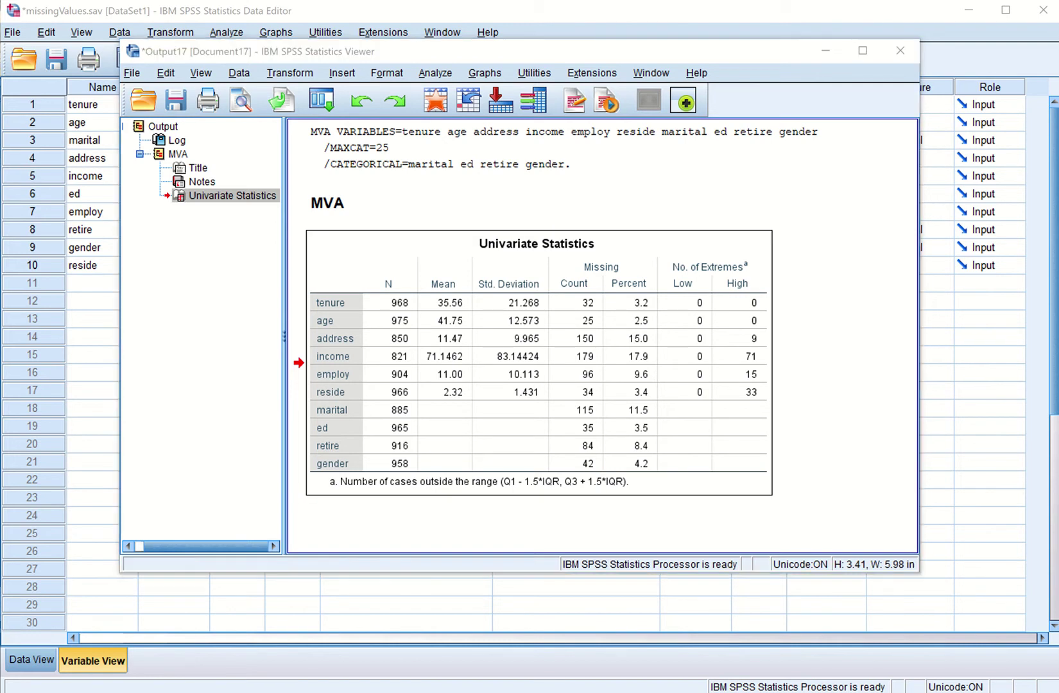
key(alt+F4)
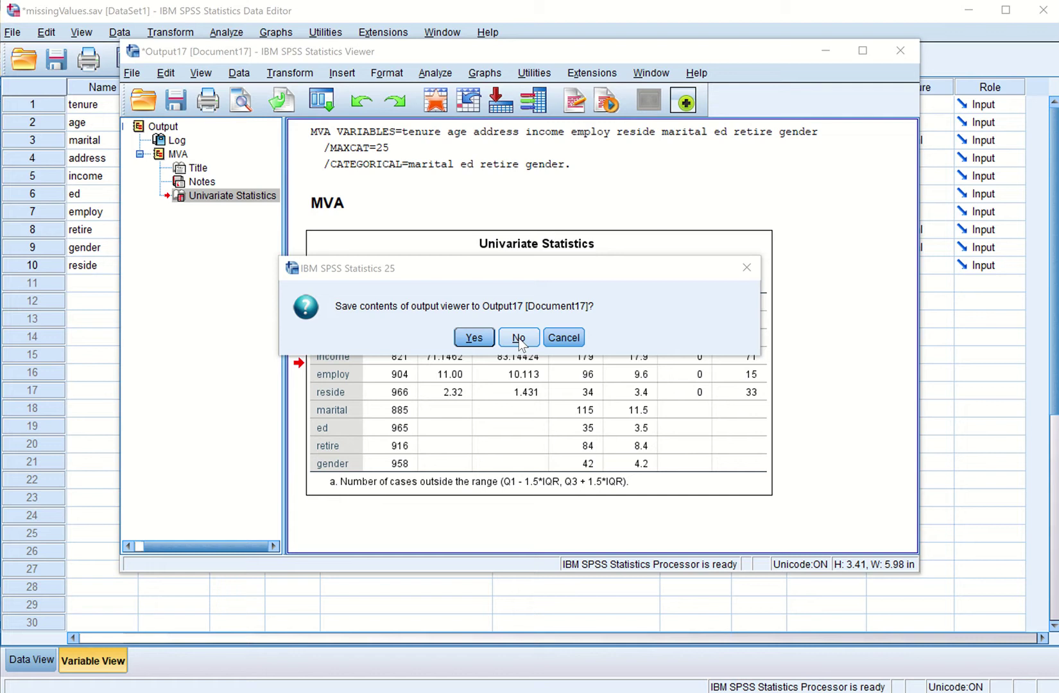
click(518, 339)
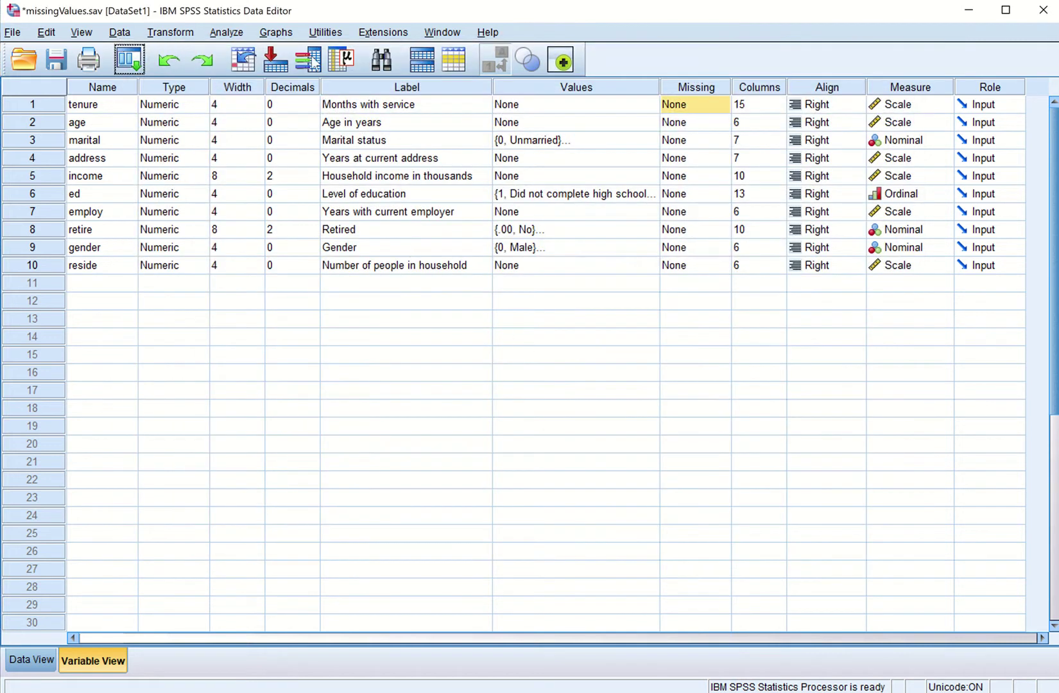
- Rerun the Missing Value Analysis on the same variables with crosstabulations of categorical and indicator variables added to the descriptives
click(224, 32)
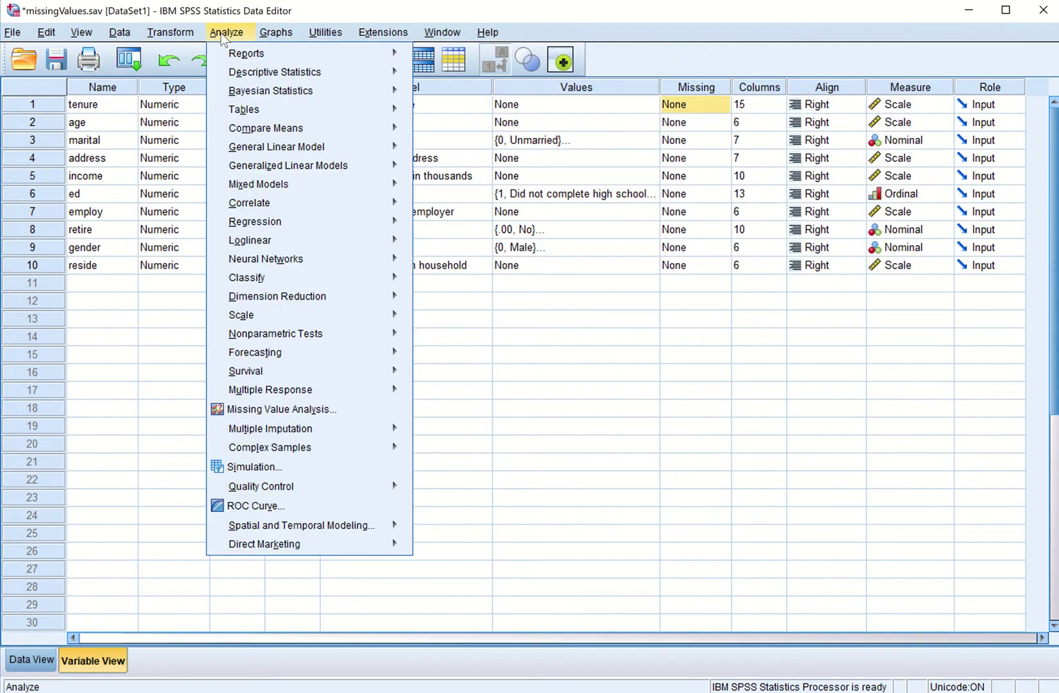
click(306, 410)
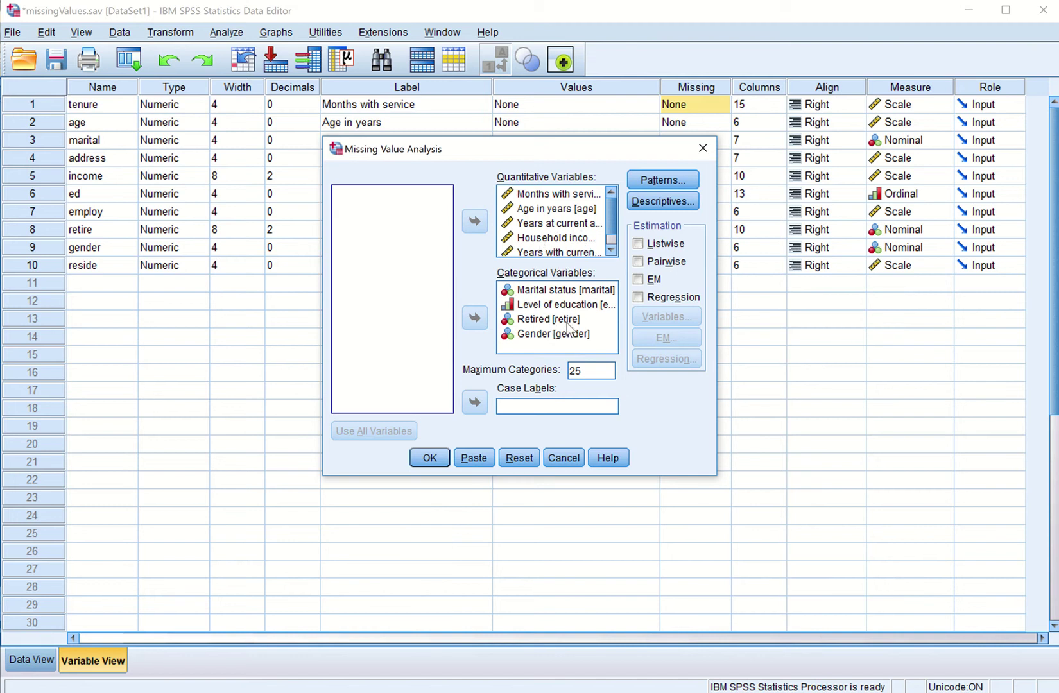
click(672, 200)
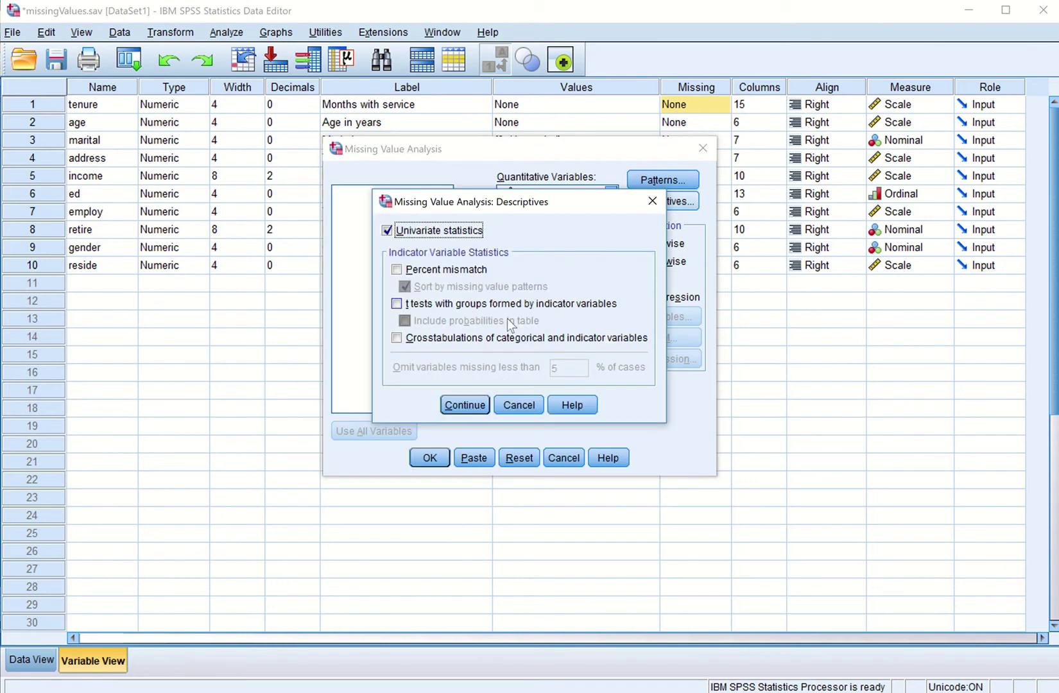
click(397, 339)
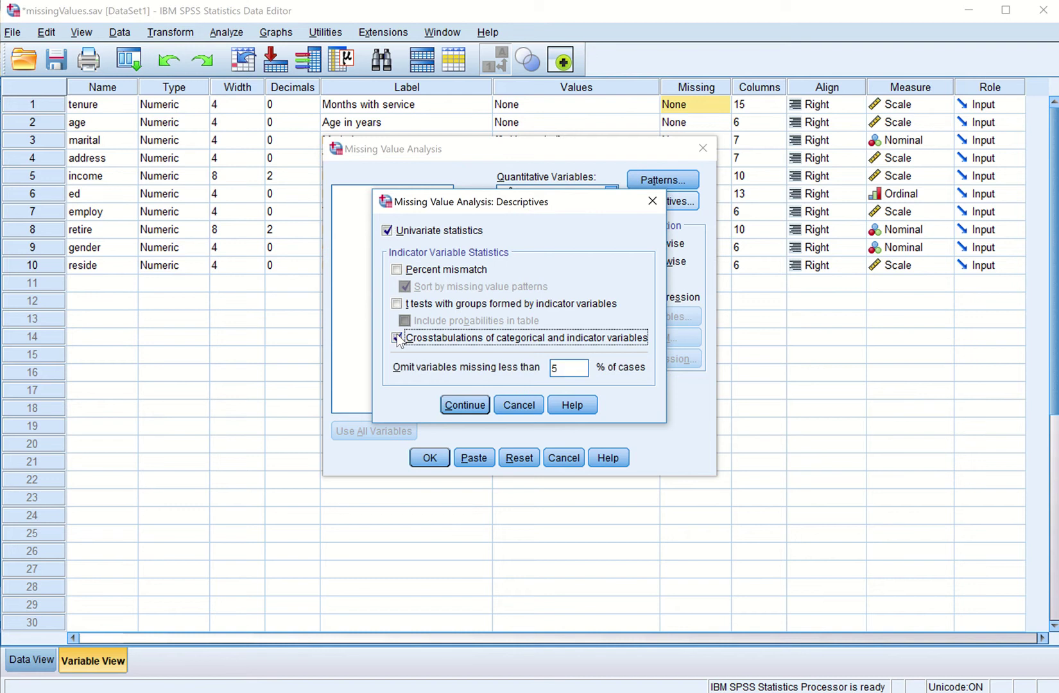
click(463, 406)
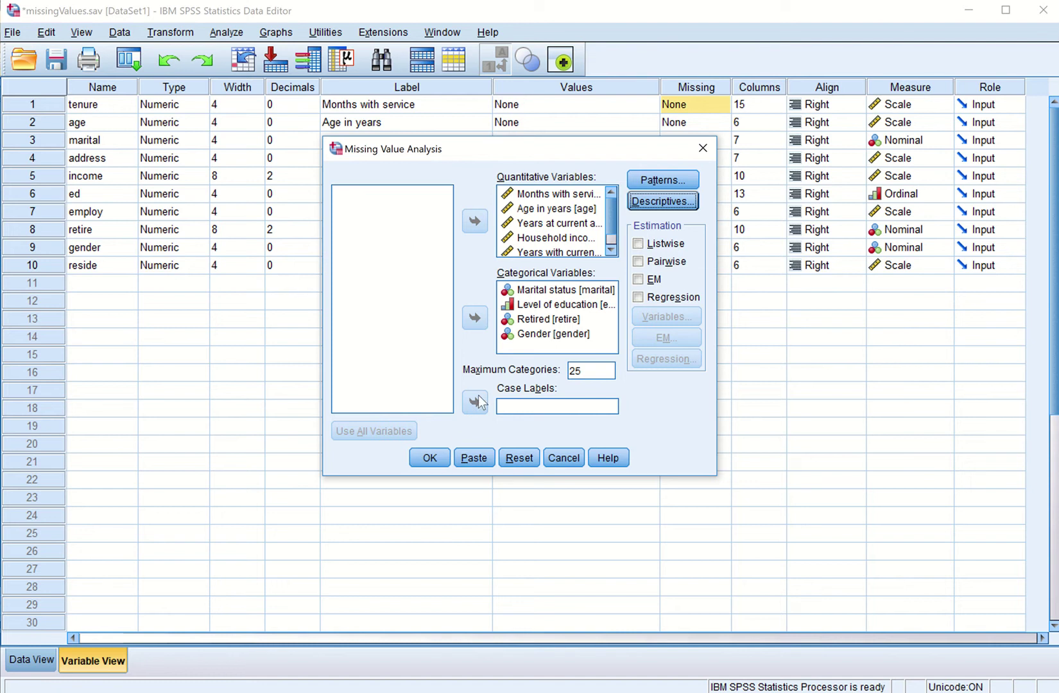
click(436, 456)
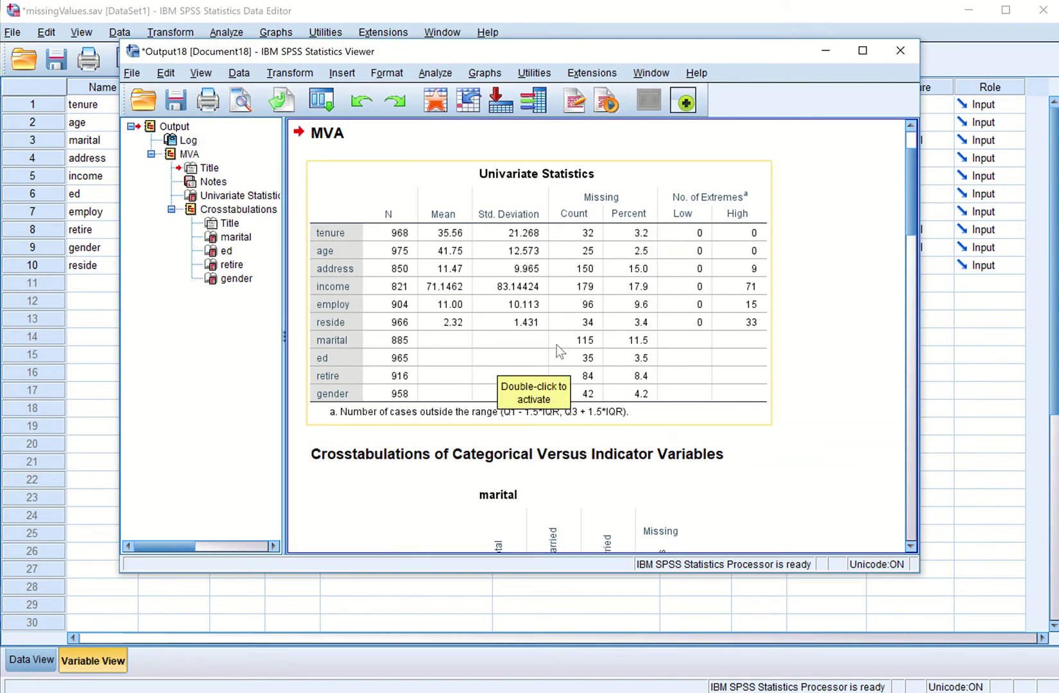
- Examine the marital crosstabulation for the present and missing percentages of address, income, employ and retire
scroll(557, 347, down, 3)
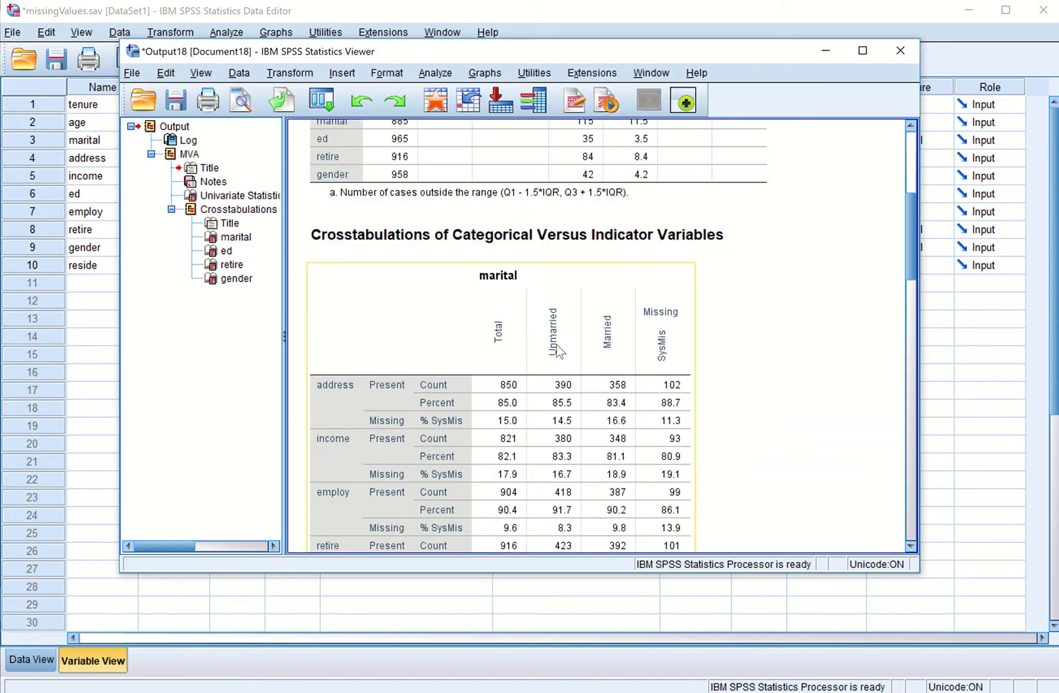
scroll(557, 350, down, 2)
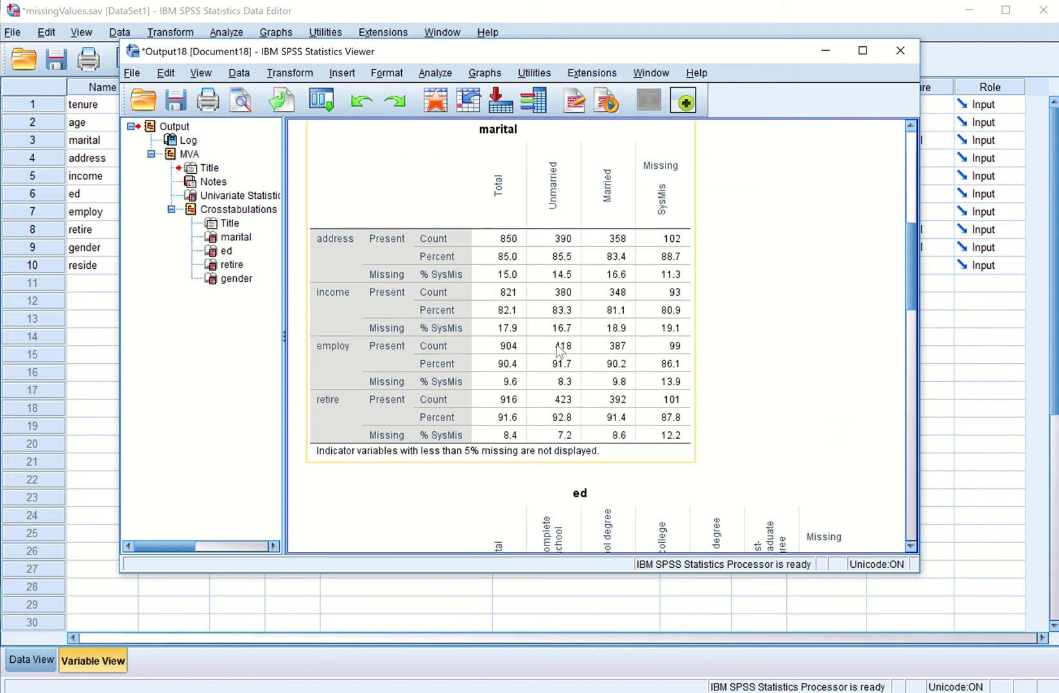
scroll(557, 350, up, 1)
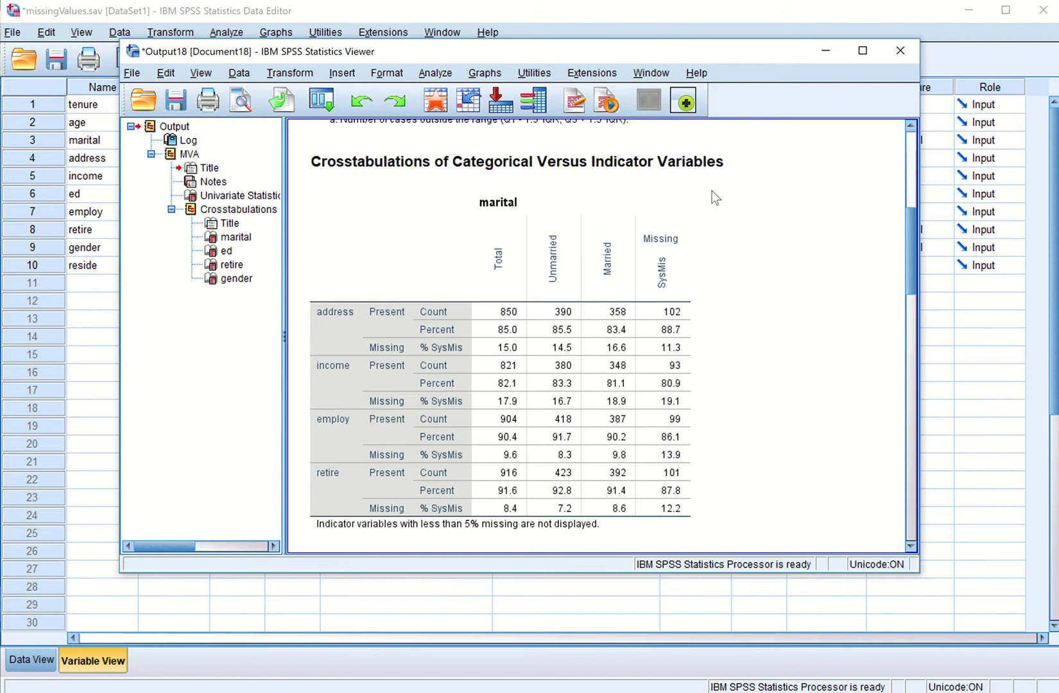
- Compare the unmarried, married and missing columns of the marital crosstabulation for each indicator variable
scroll(706, 196, down, 2)
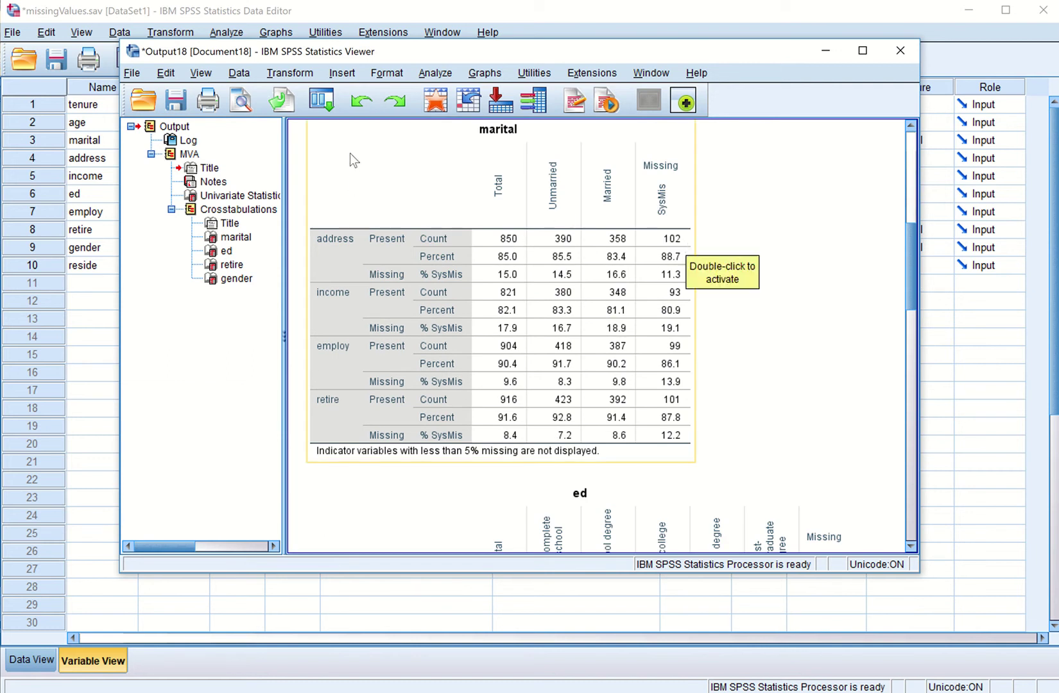
click(361, 104)
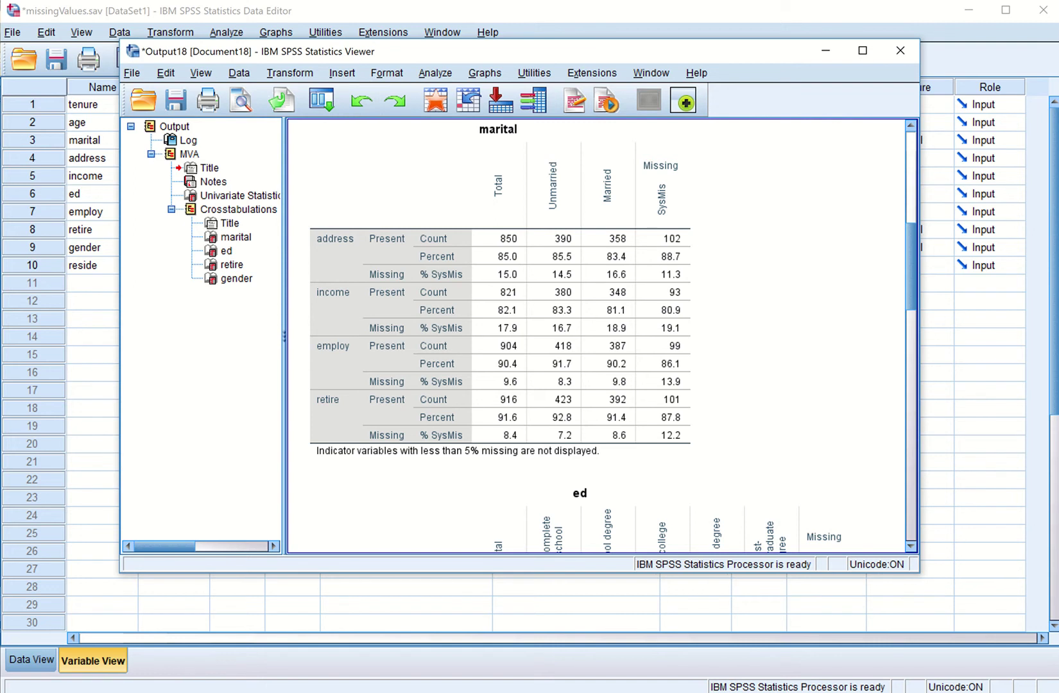
click(639, 245)
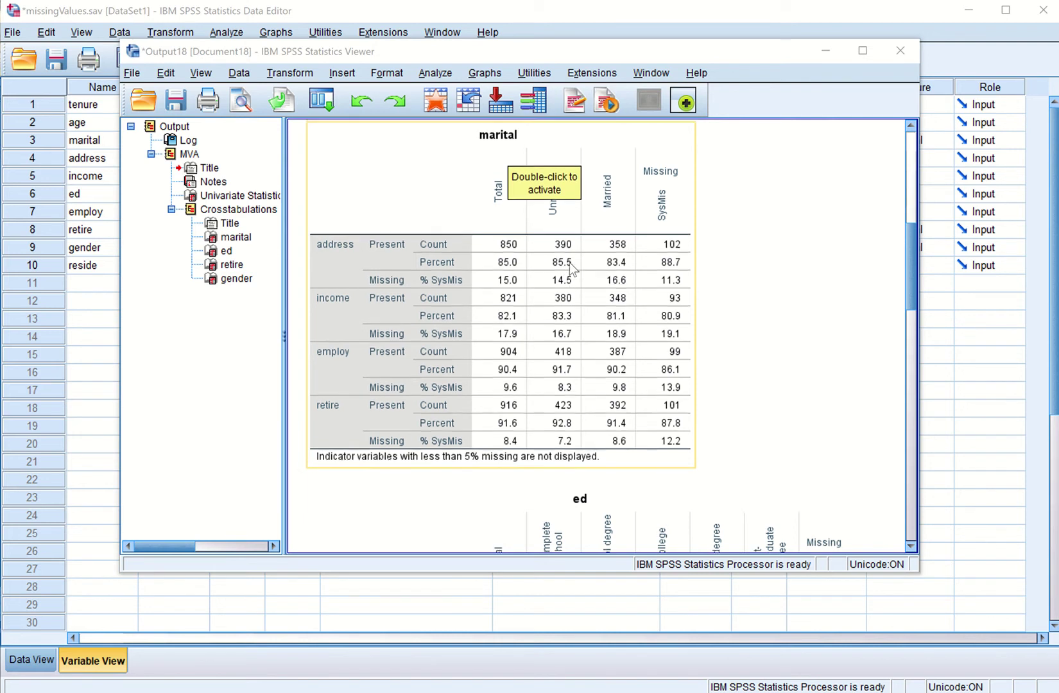
click(569, 263)
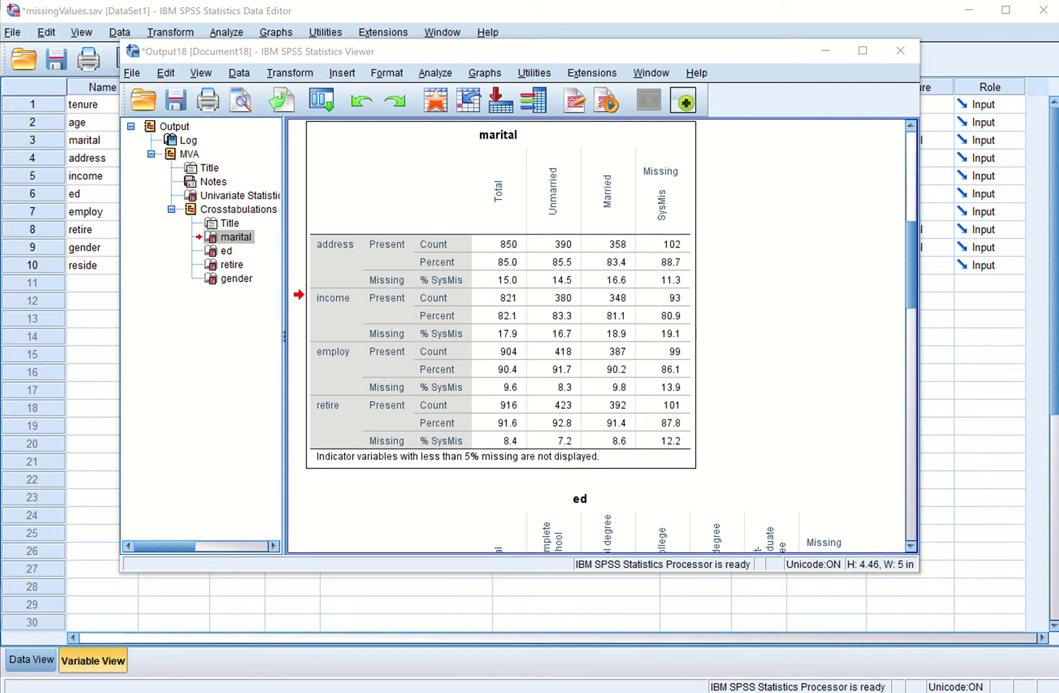
- Examine the missing percentages across education levels in the ed crosstabulation, and view the retire crosstabulation
scroll(521, 443, down, 5)
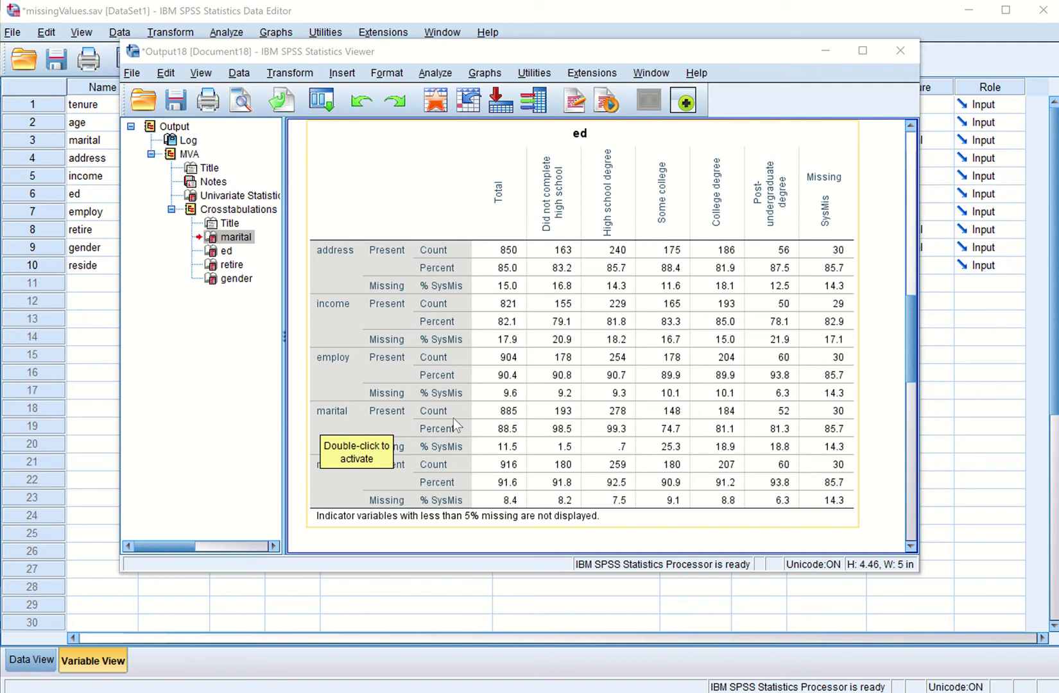
scroll(559, 398, up, 1)
scroll(652, 243, down, 1)
scroll(527, 375, down, 1)
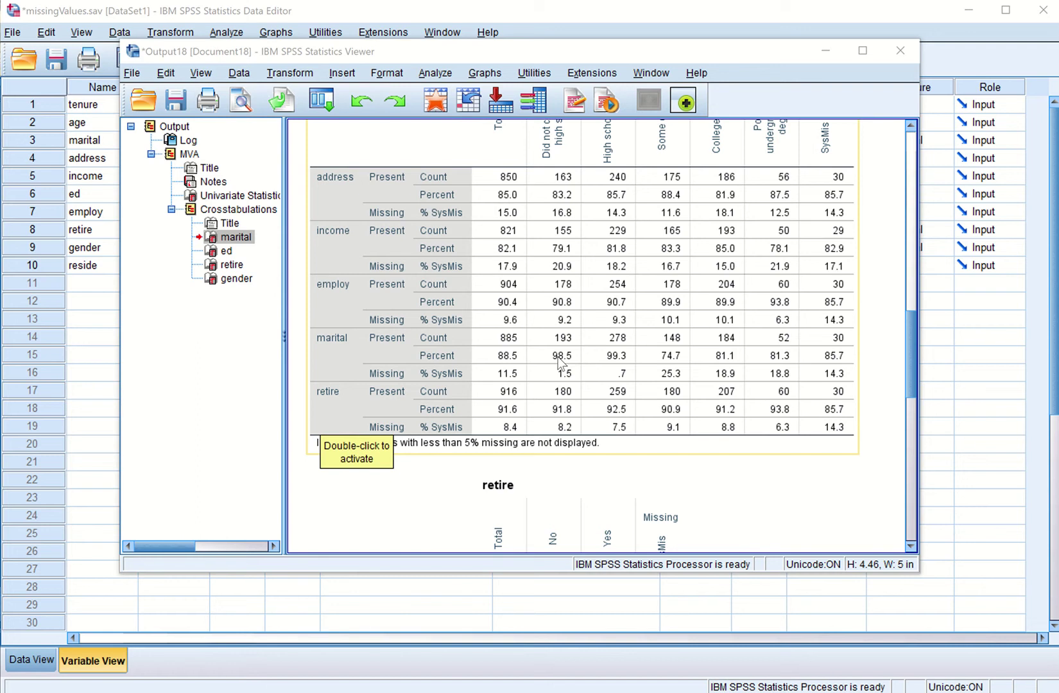
scroll(560, 365, up, 1)
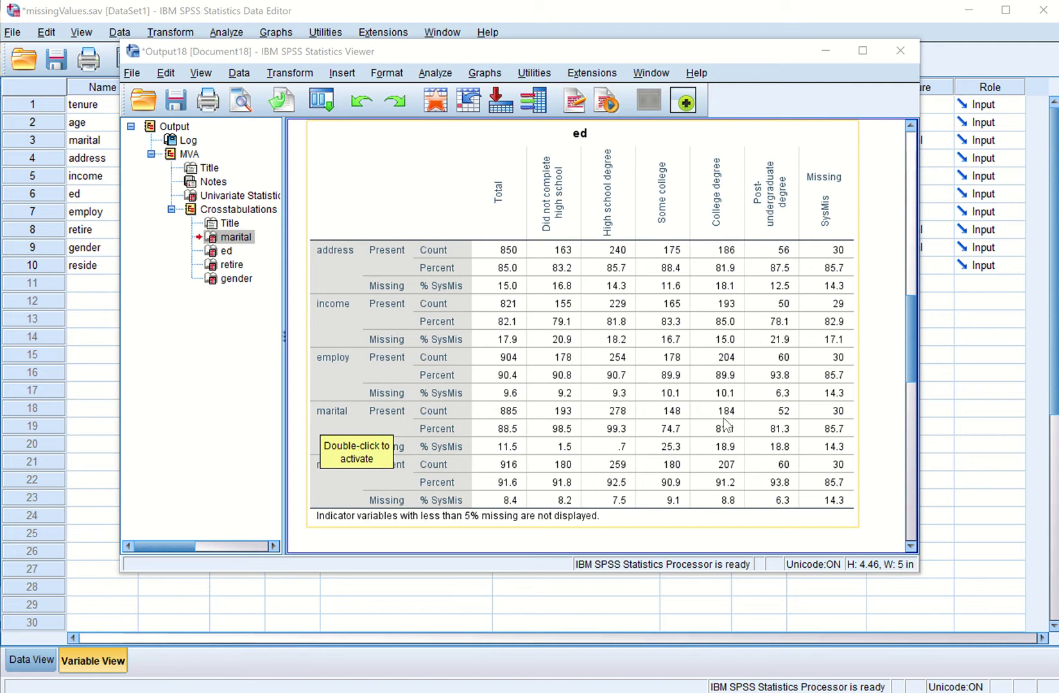
scroll(724, 424, down, 8)
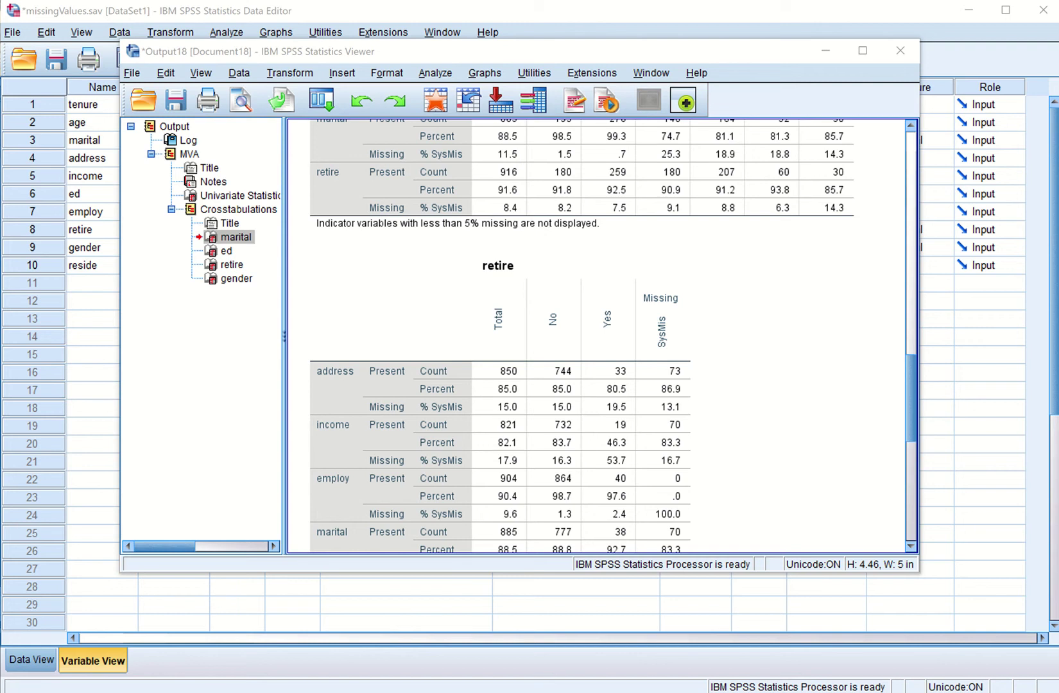
- Return to the start of the crosstabulation output and close it without saving
key(ctrl+Home)
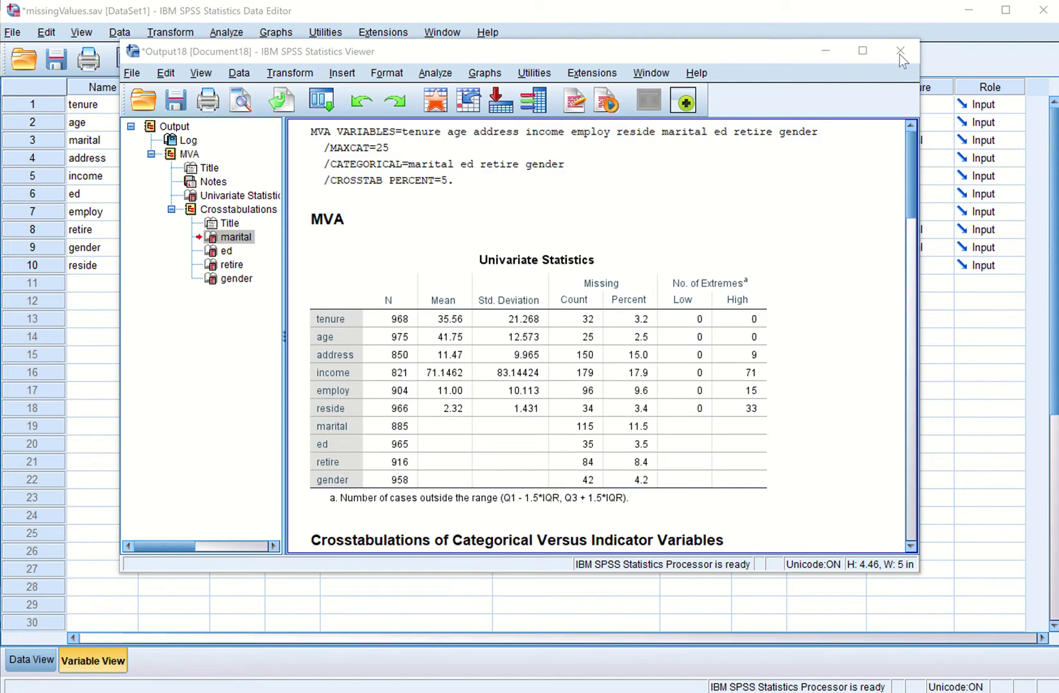
click(899, 52)
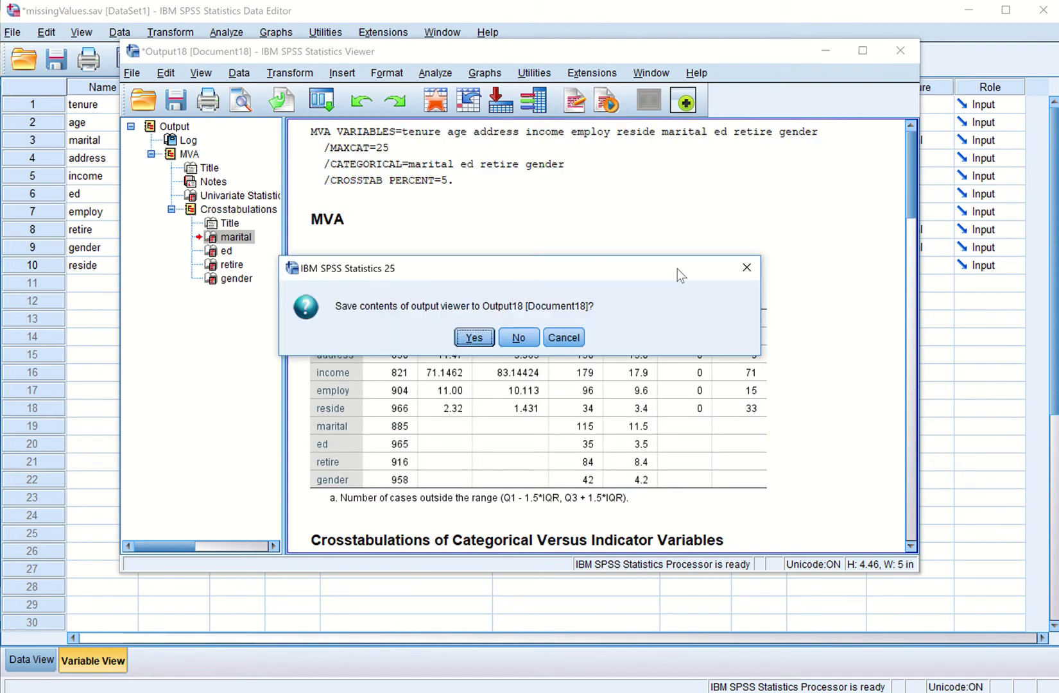
click(520, 342)
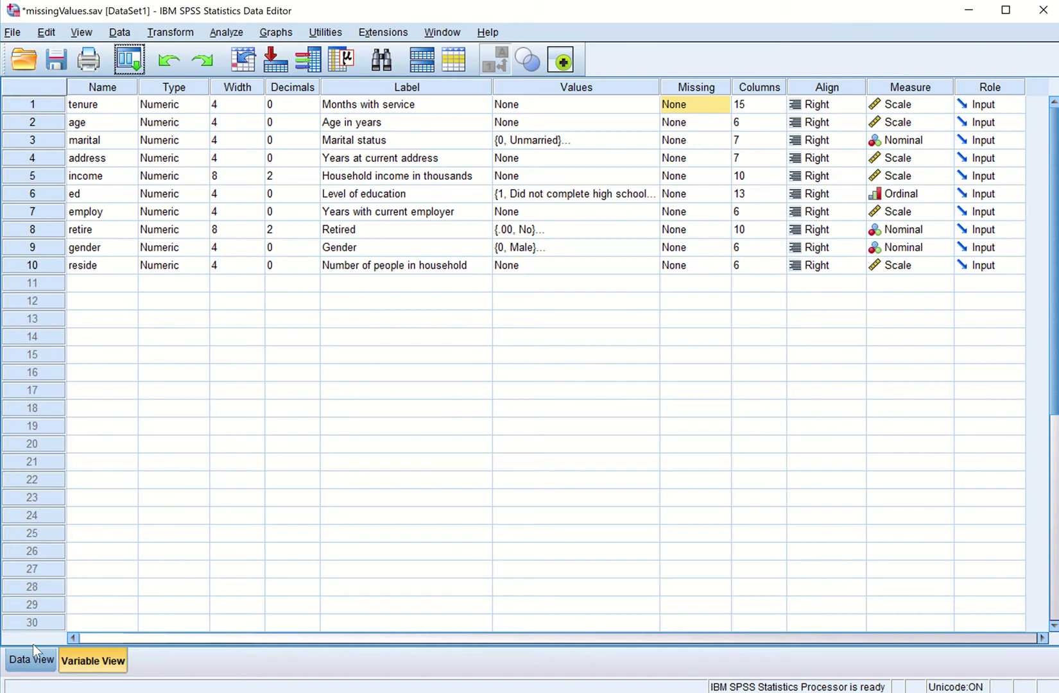
- Open Analyze Patterns for Multiple Imputation and reset its settings to clear the preselected variables
click(235, 34)
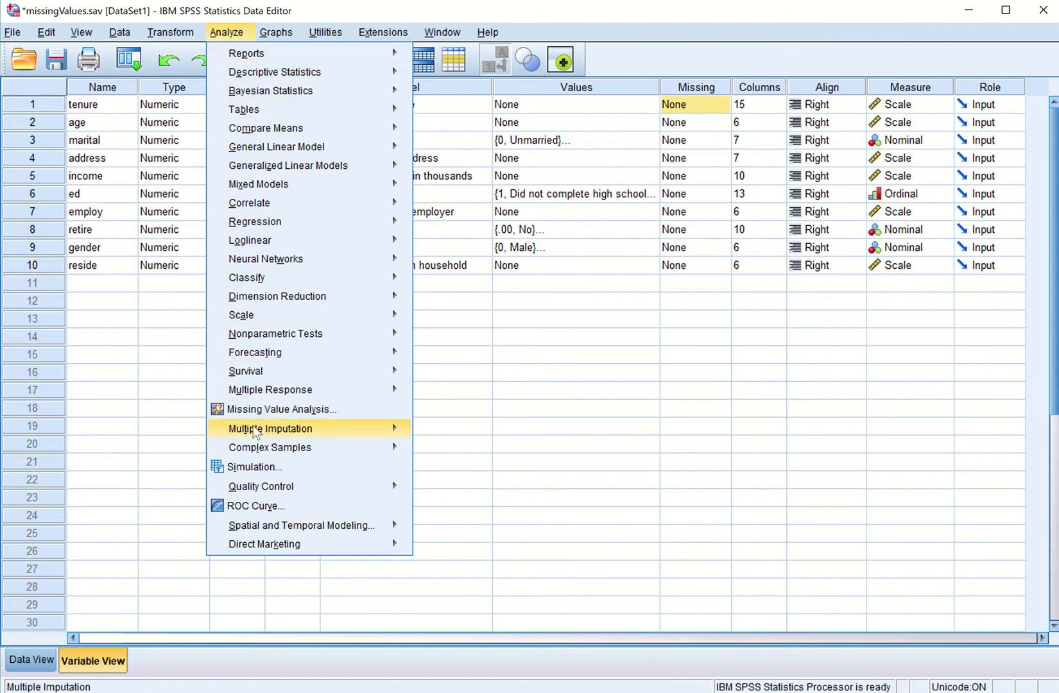
mouse_move(273, 436)
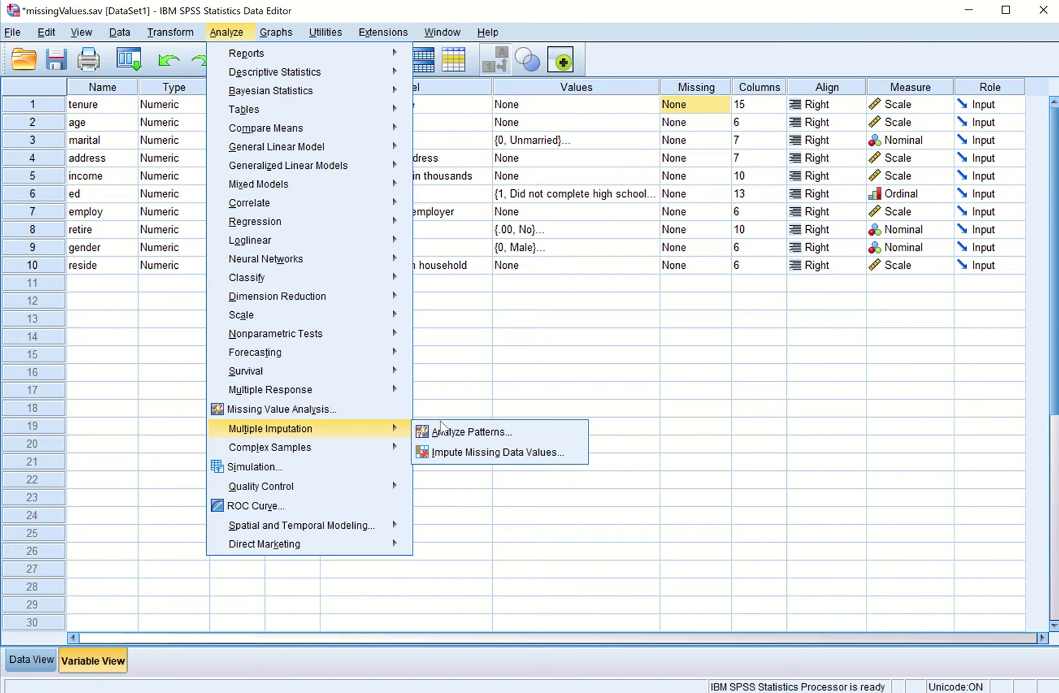
click(467, 431)
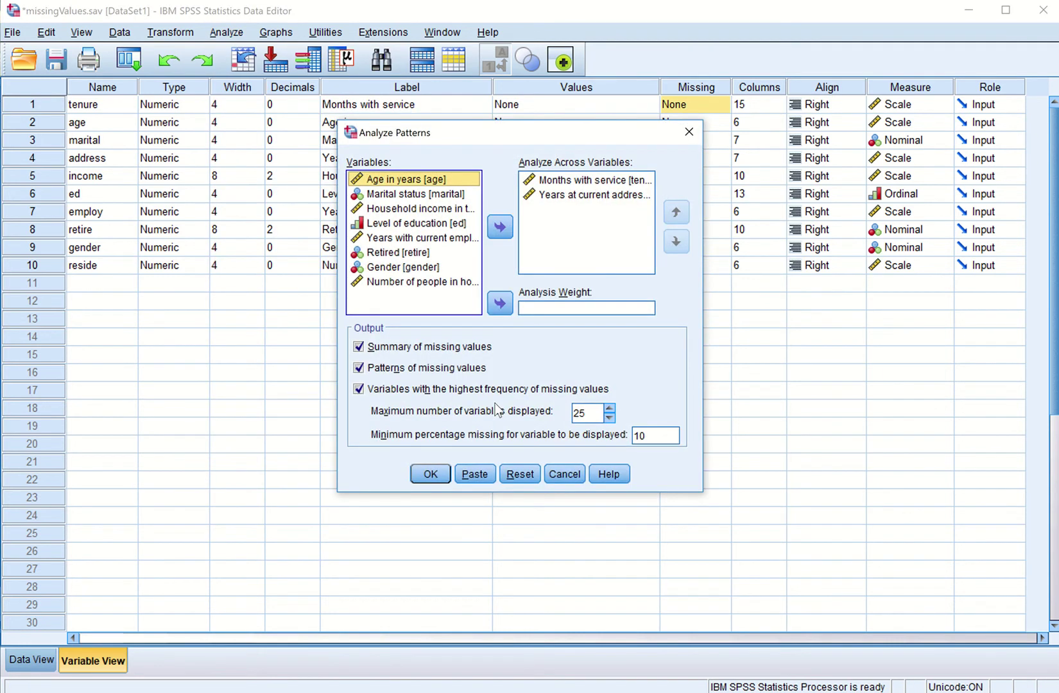
click(518, 476)
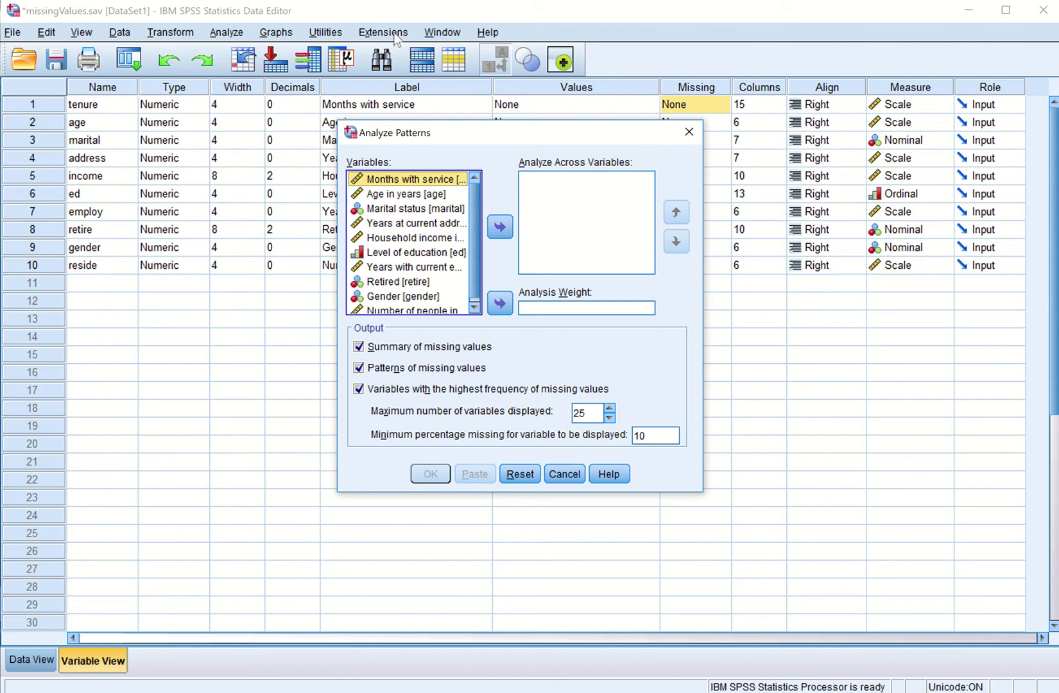
click(410, 252)
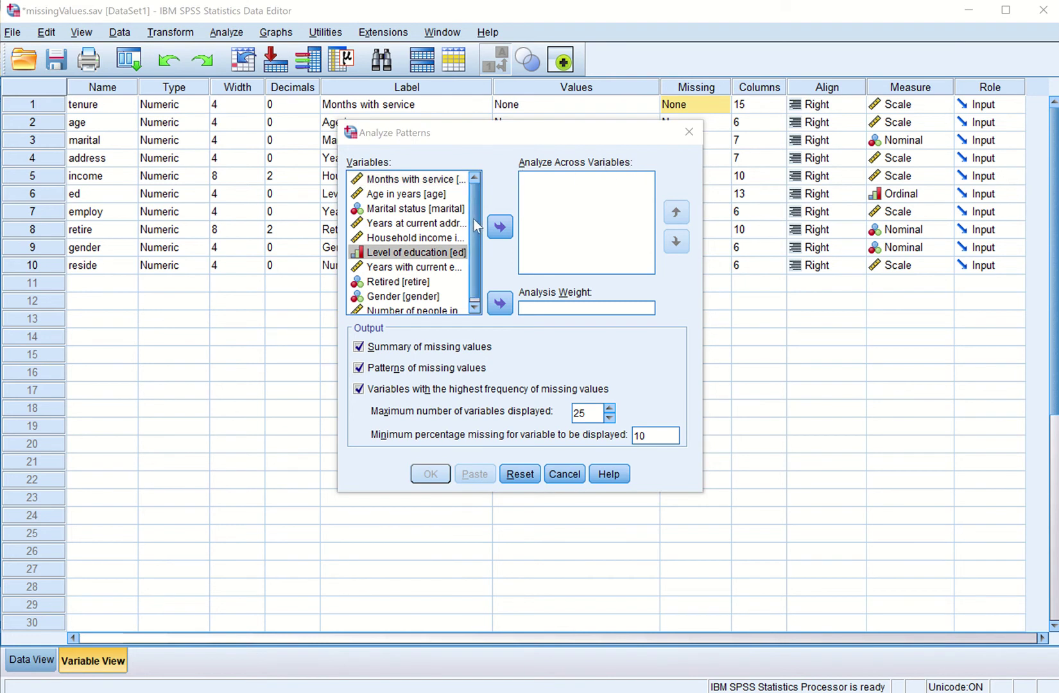
click(396, 240)
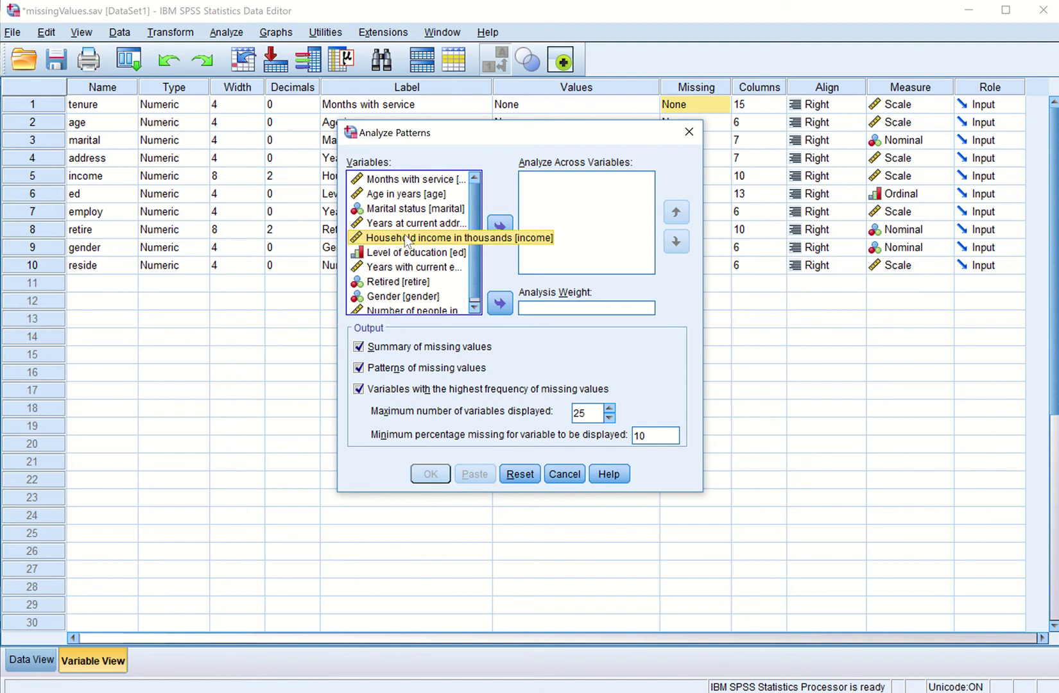
drag(404, 236, 411, 218)
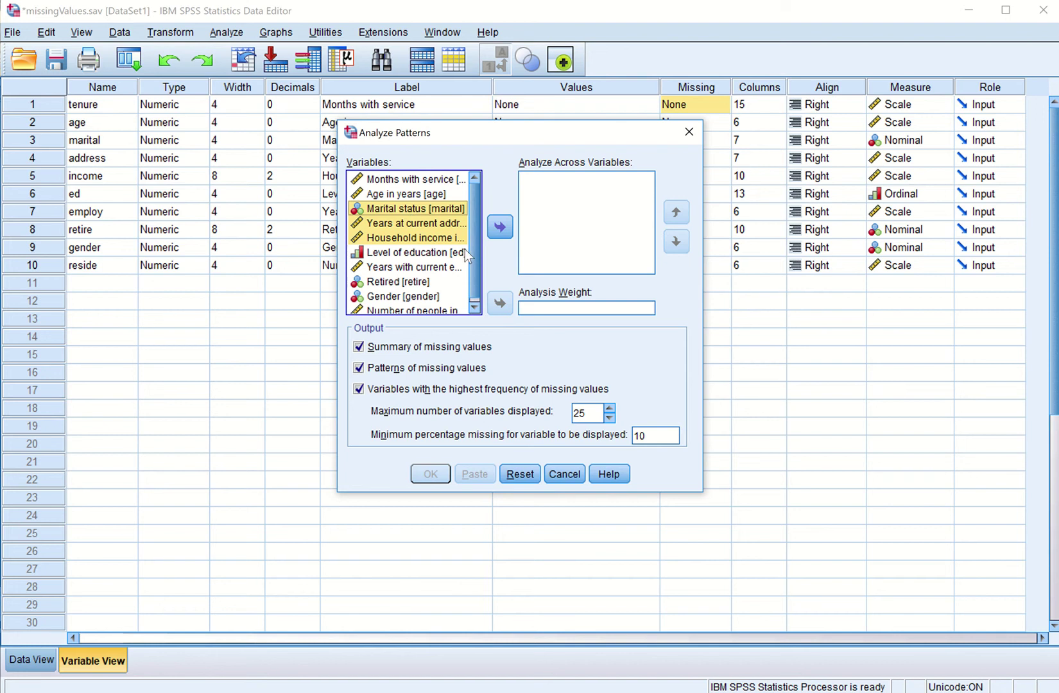
scroll(474, 273, down, 1)
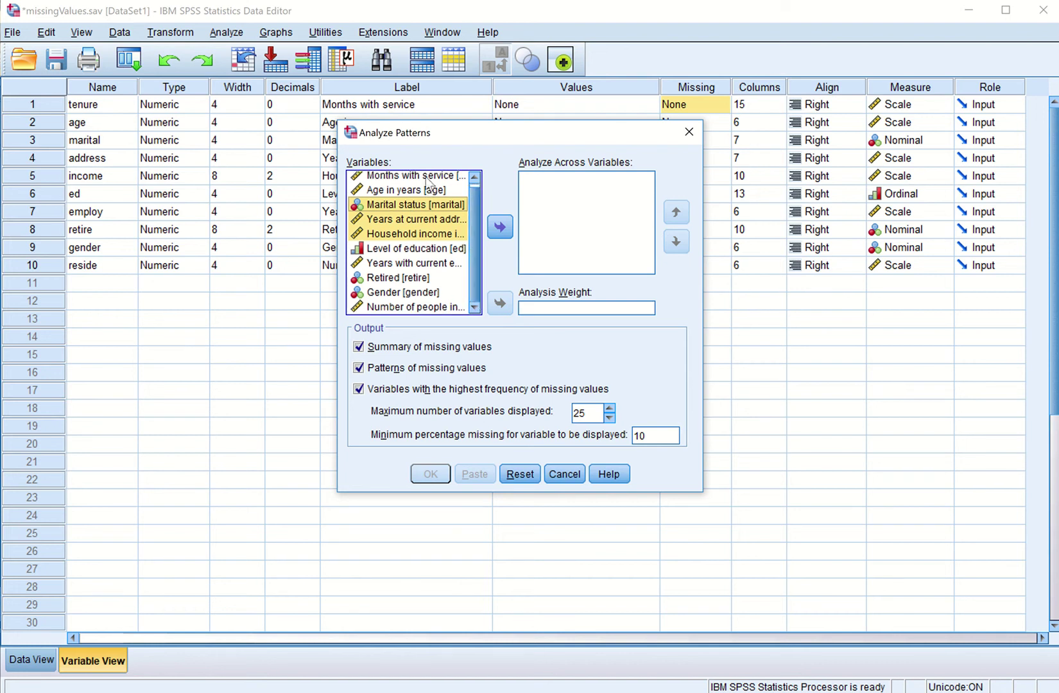
shift+click(425, 175)
scroll(452, 290, up, 1)
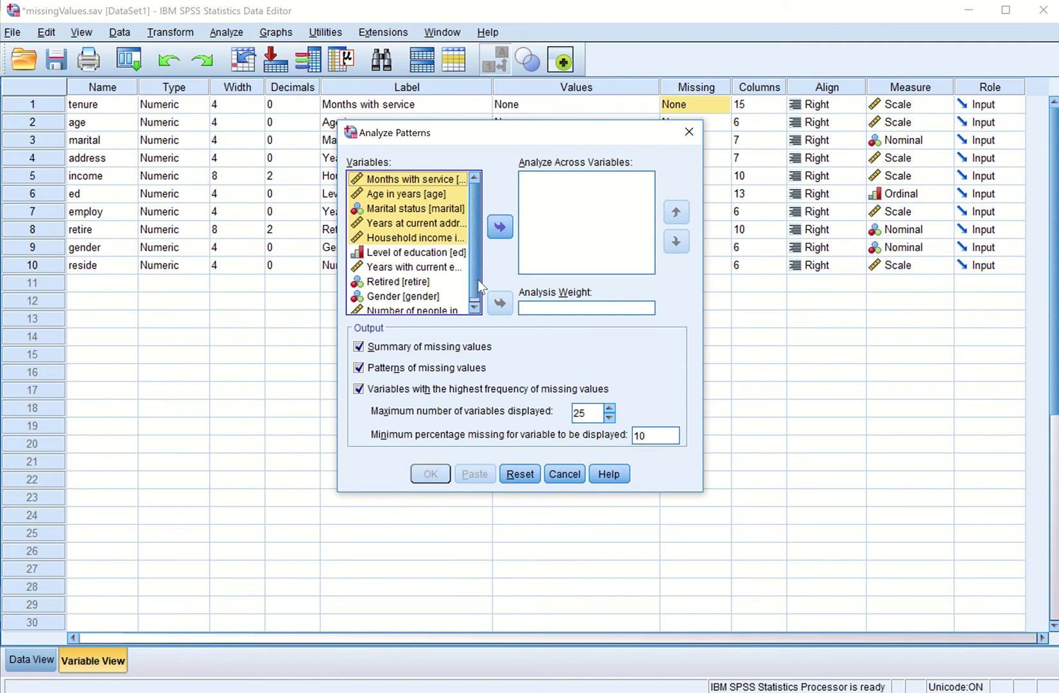
scroll(475, 289, down, 1)
shift+click(424, 307)
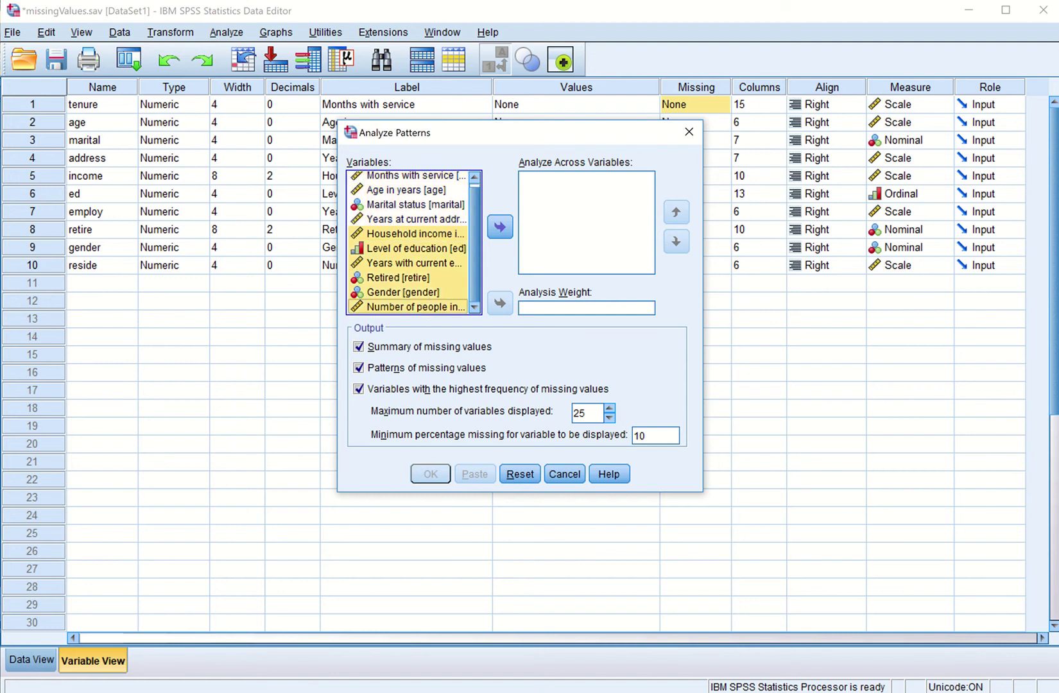
click(395, 110)
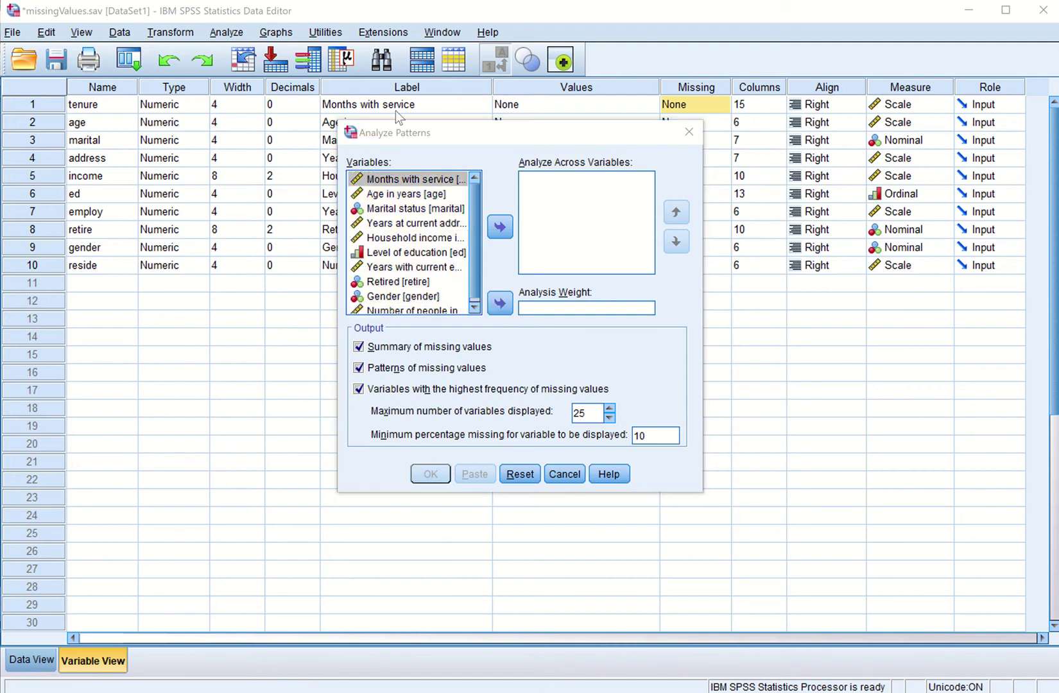
- Add all ten variables to the pattern analysis and run it with all outputs enabled, maximum 25 variables and minimum 10 percent missing
click(390, 178)
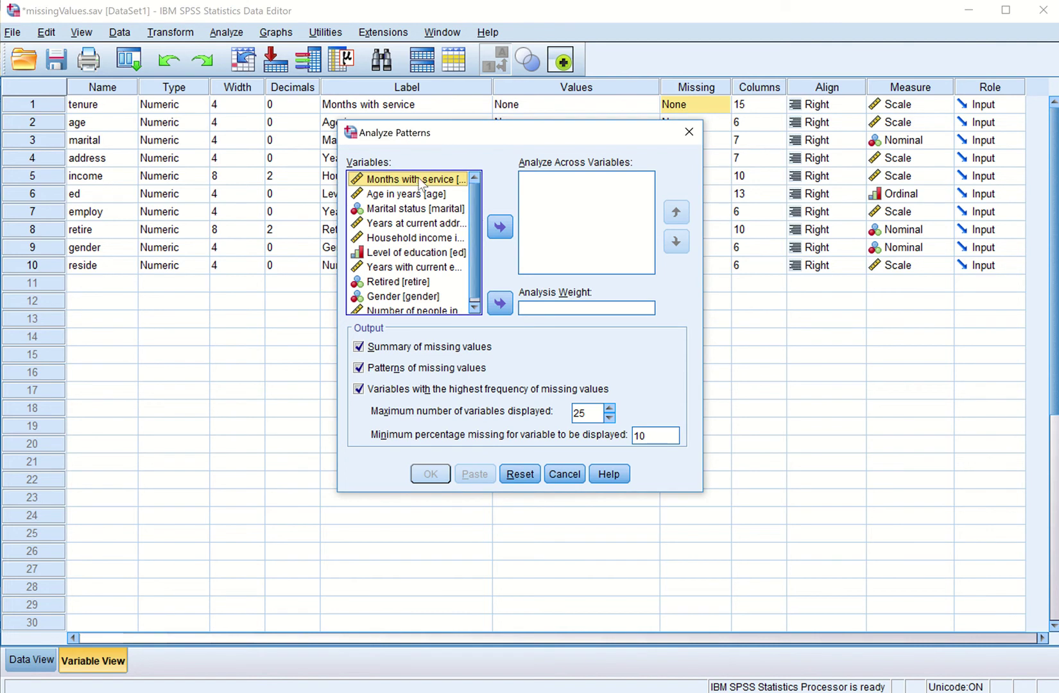
click(475, 278)
shift+click(413, 308)
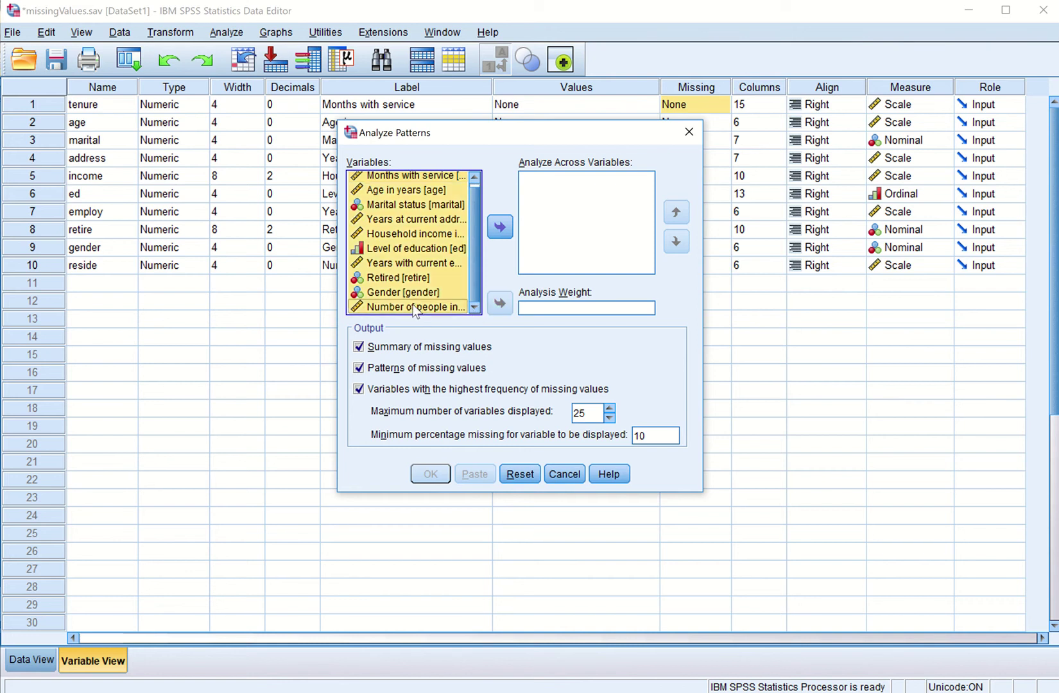
click(499, 229)
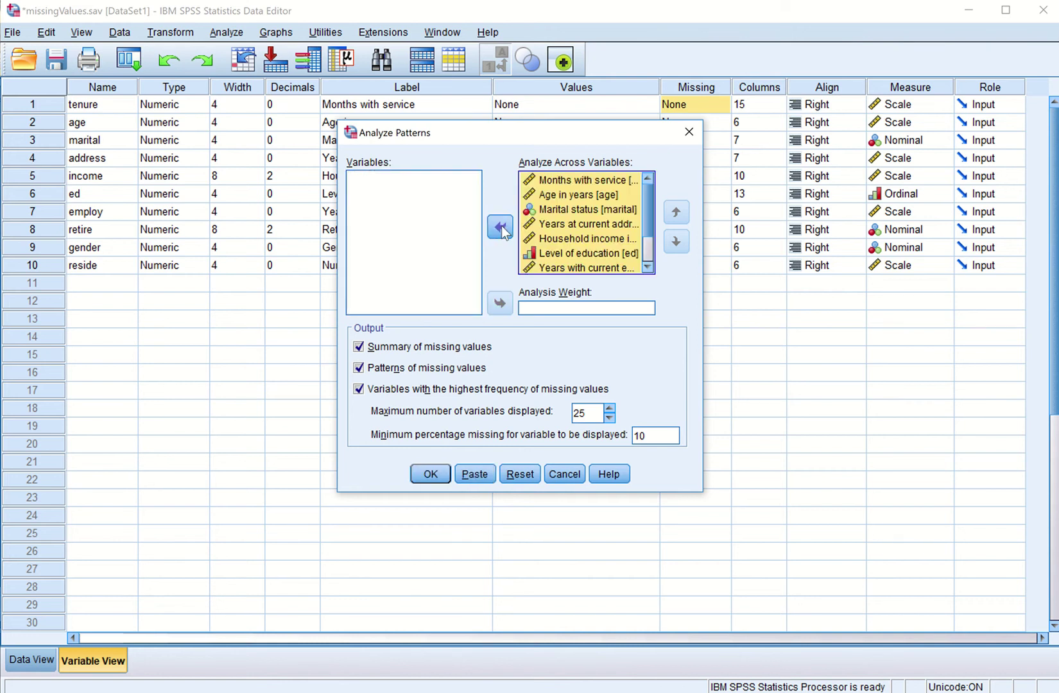
scroll(602, 203, down, 1)
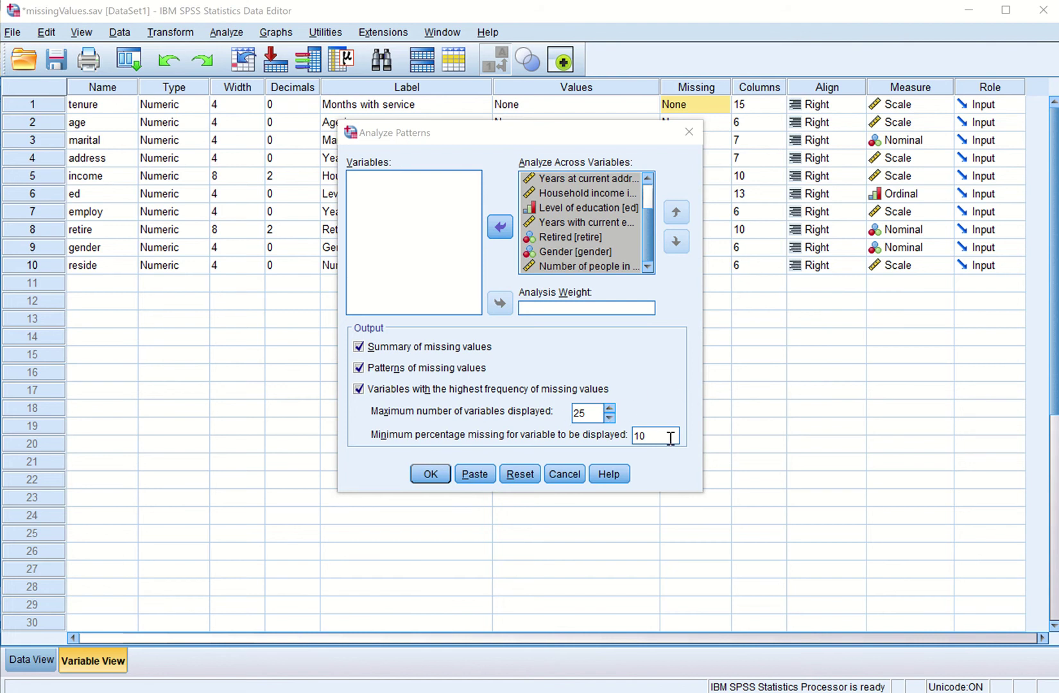
click(428, 474)
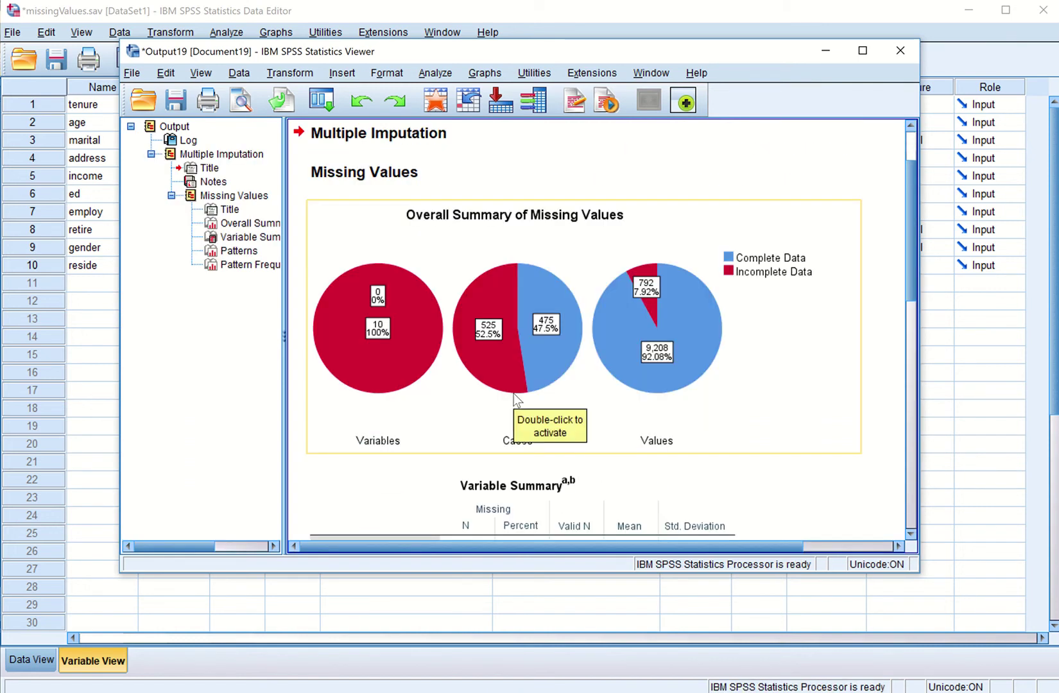
- Examine the Overall Summary of Missing Values pie charts, the Variable Summary table and the Missing Value Patterns chart
scroll(514, 394, down, 2)
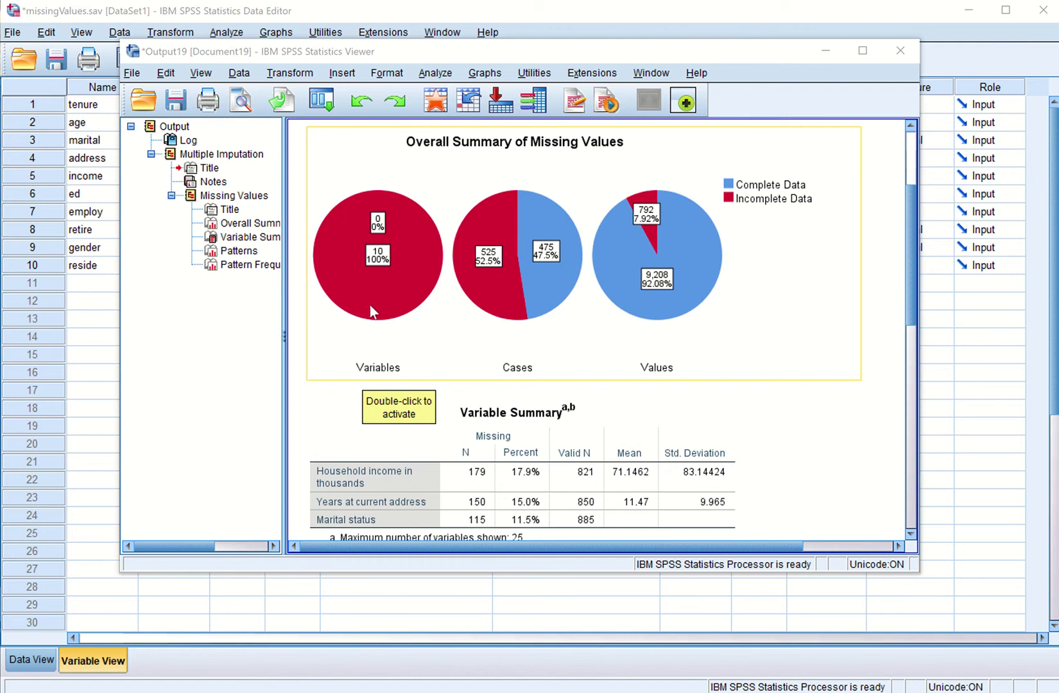
click(515, 295)
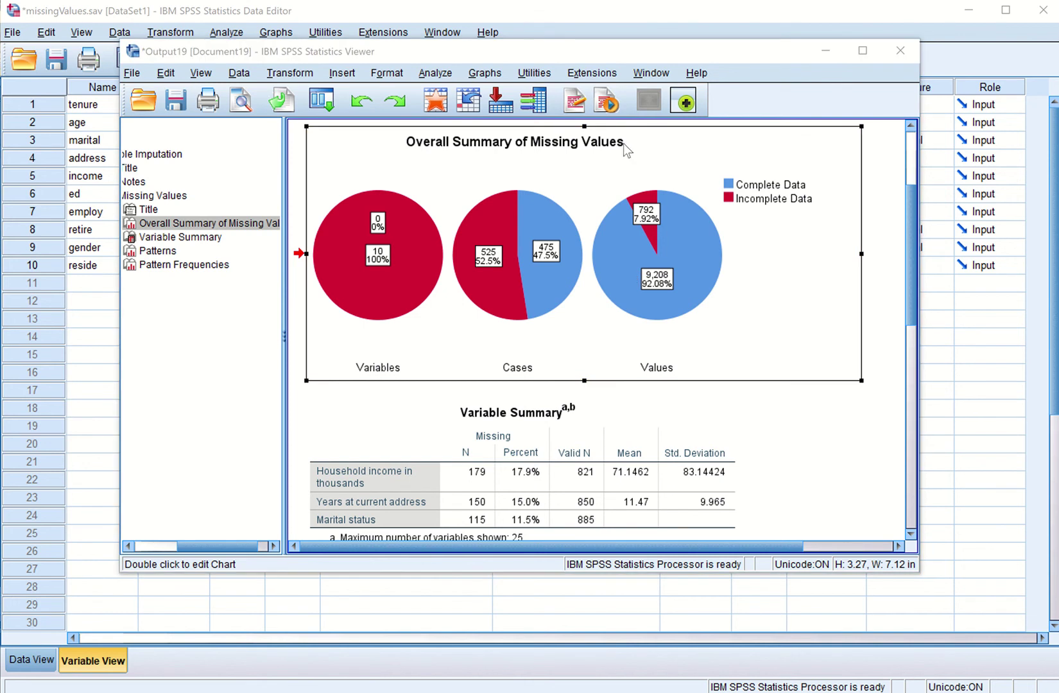
scroll(597, 327, down, 3)
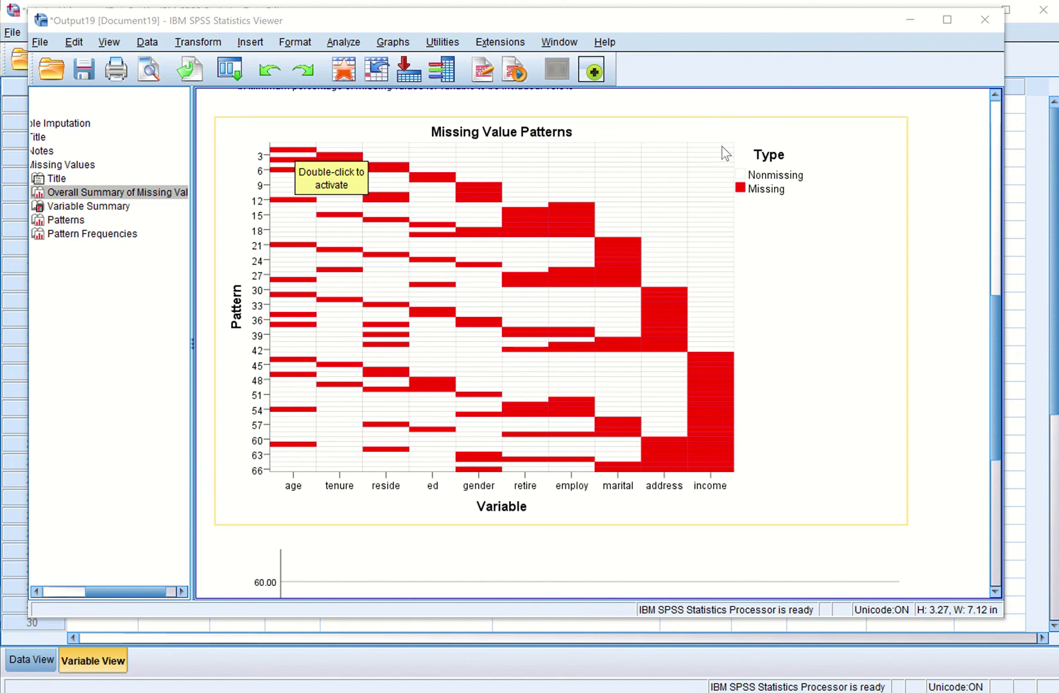
click(278, 178)
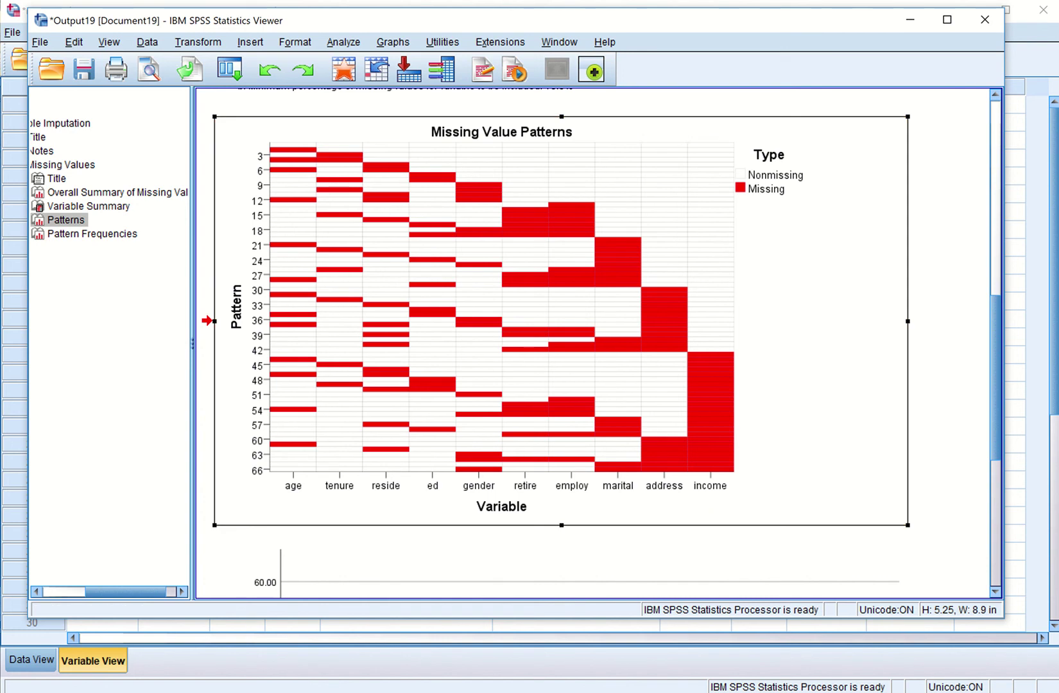
- Examine the pattern frequencies bar chart and compare it with the Missing Value Patterns chart
scroll(356, 388, down, 6)
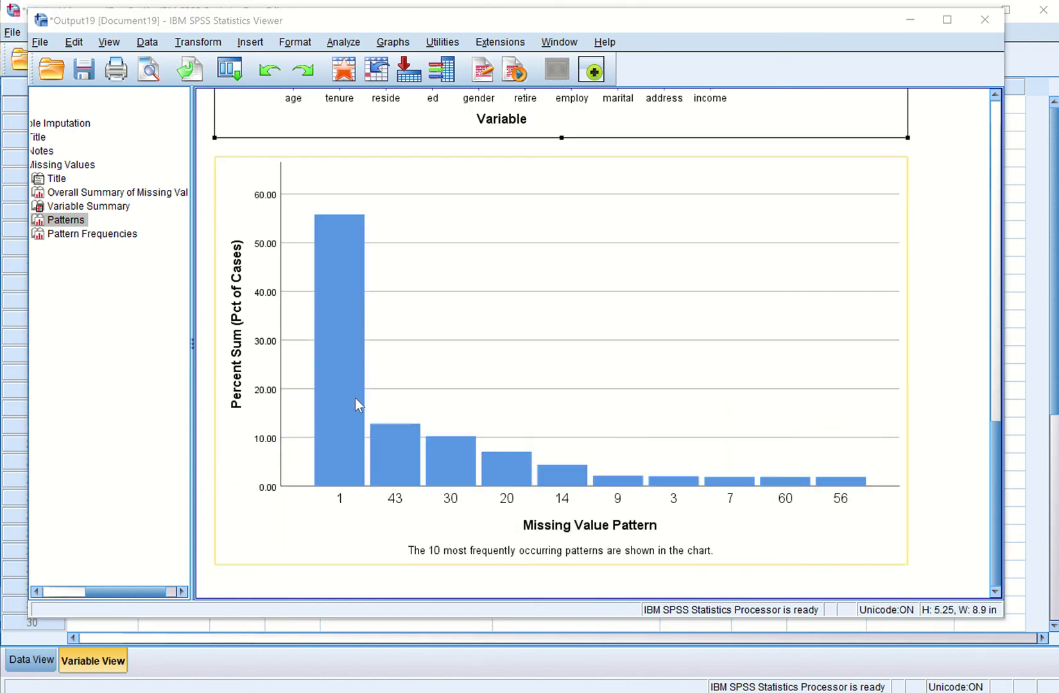
scroll(357, 401, up, 2)
scroll(359, 385, down, 3)
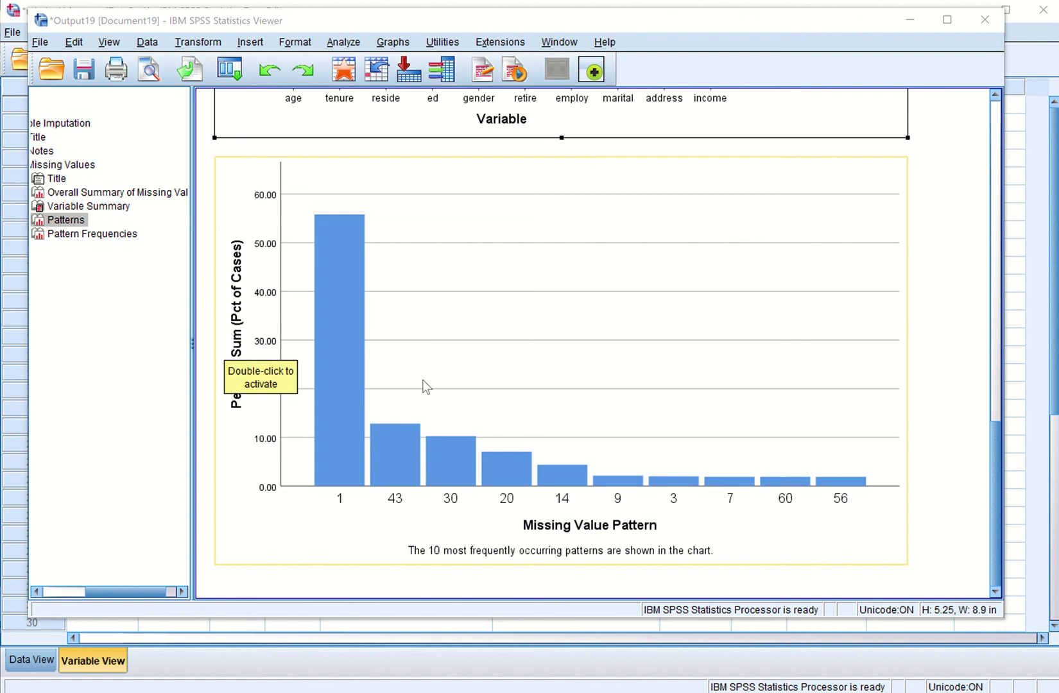
scroll(425, 386, up, 12)
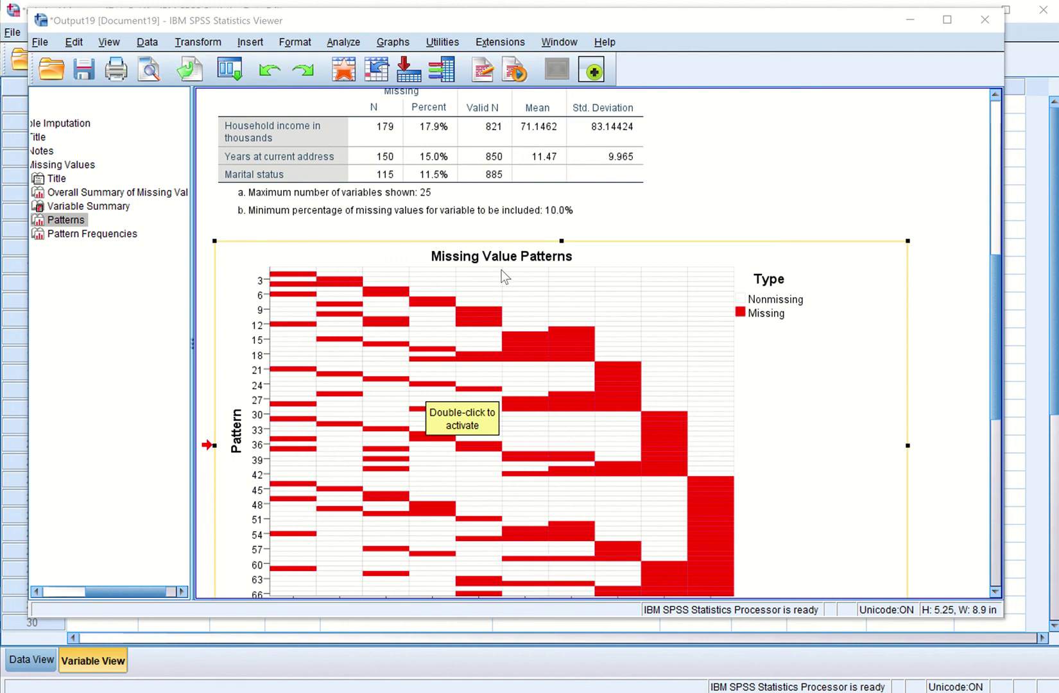
scroll(501, 270, down, 10)
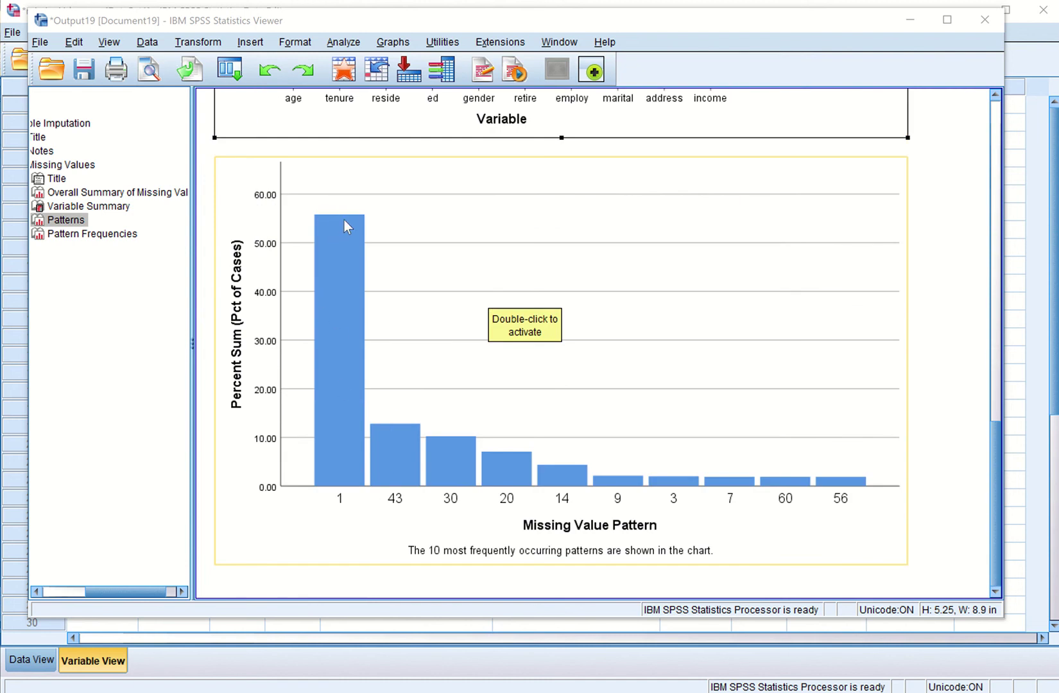
- Look up frequent patterns 1, 43, 30 and 20 from the bar chart in the Missing Value Patterns chart, and return to the output's beginning
scroll(345, 224, up, 10)
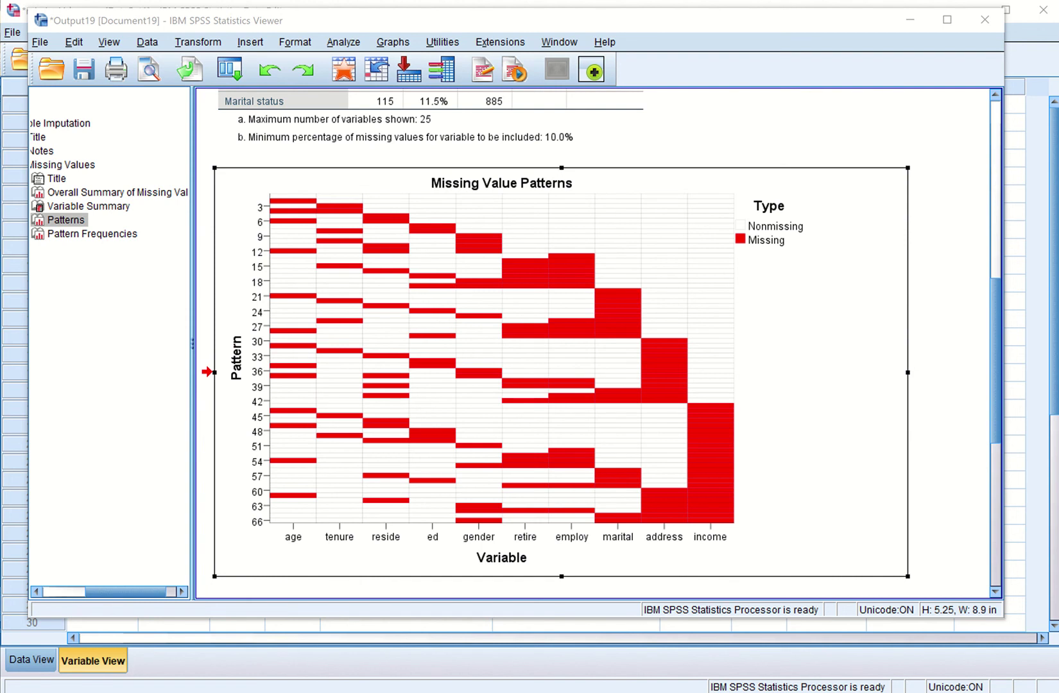
scroll(323, 218, down, 3)
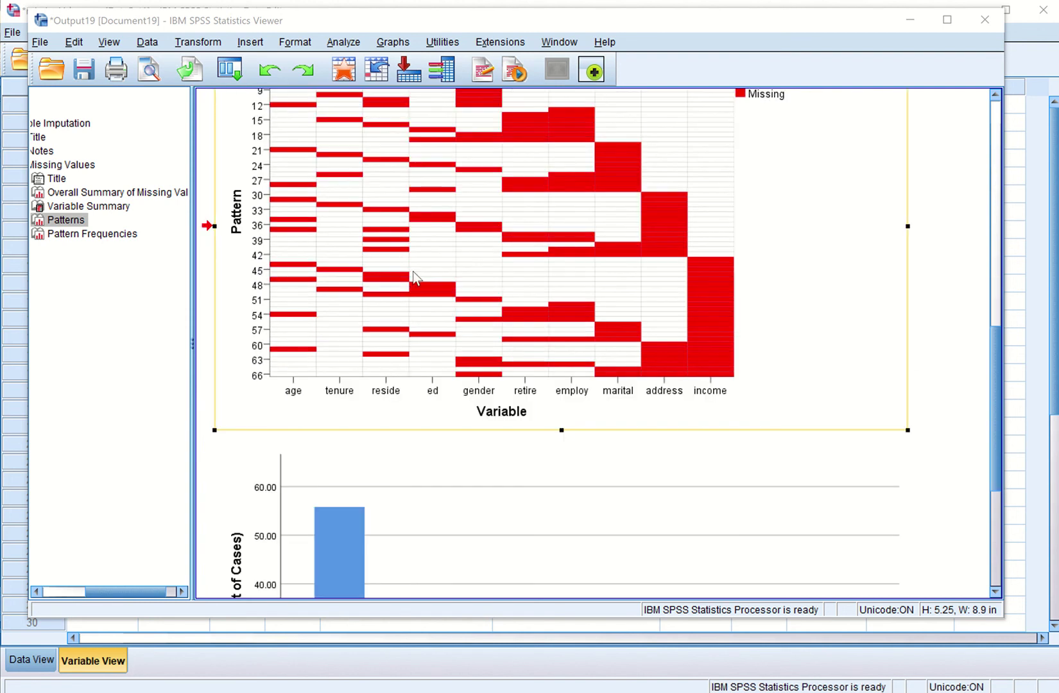
scroll(353, 282, down, 6)
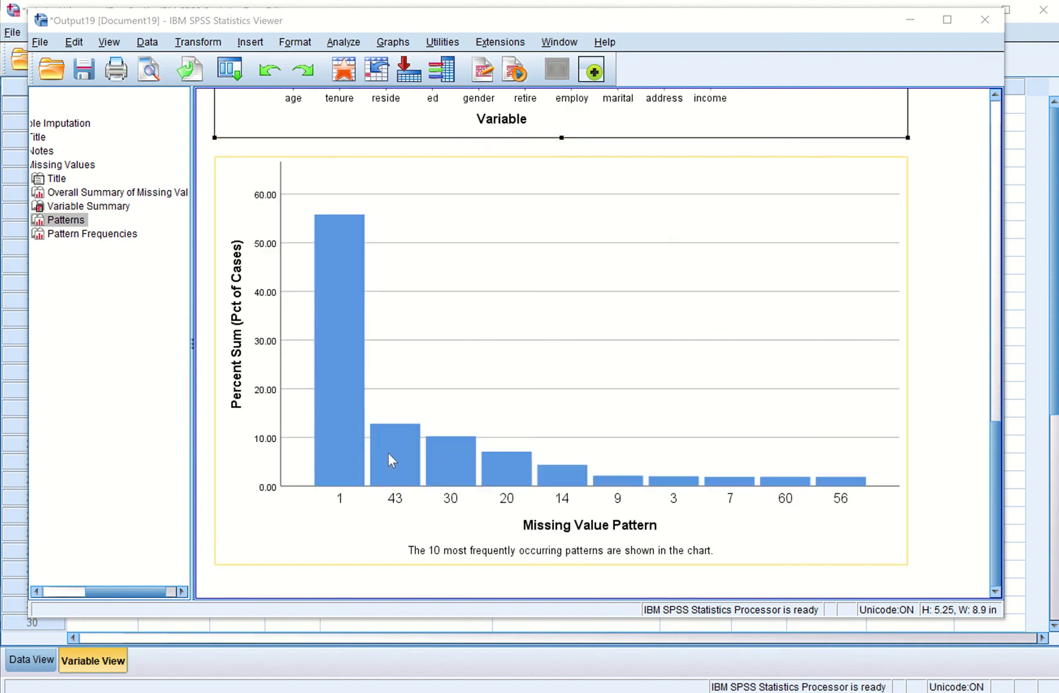
scroll(401, 467, up, 6)
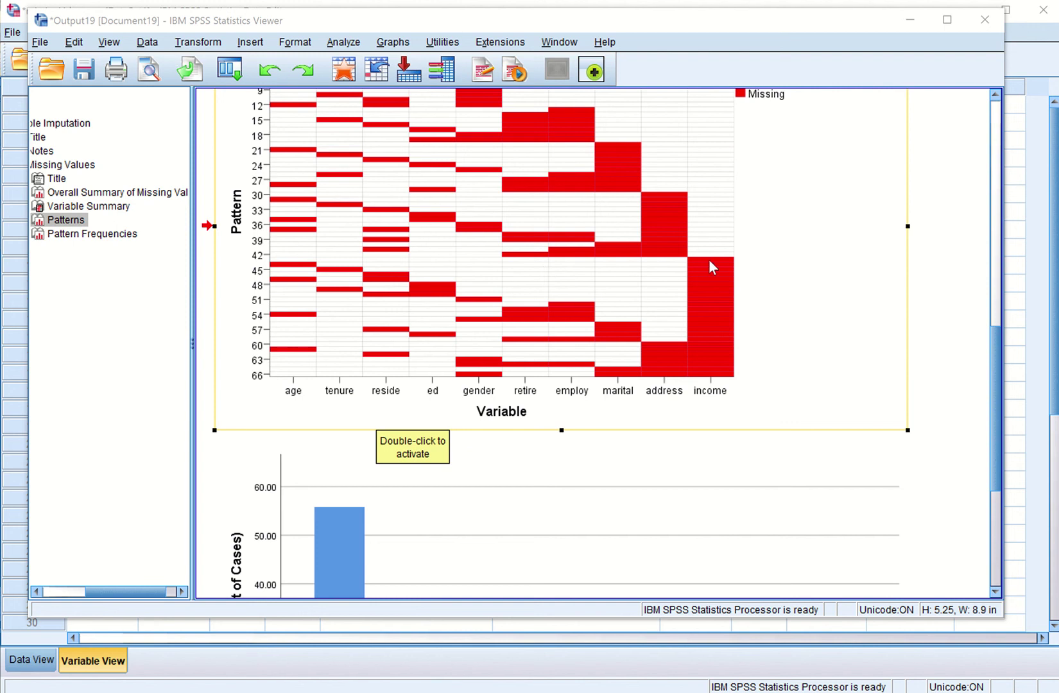
scroll(708, 260, down, 5)
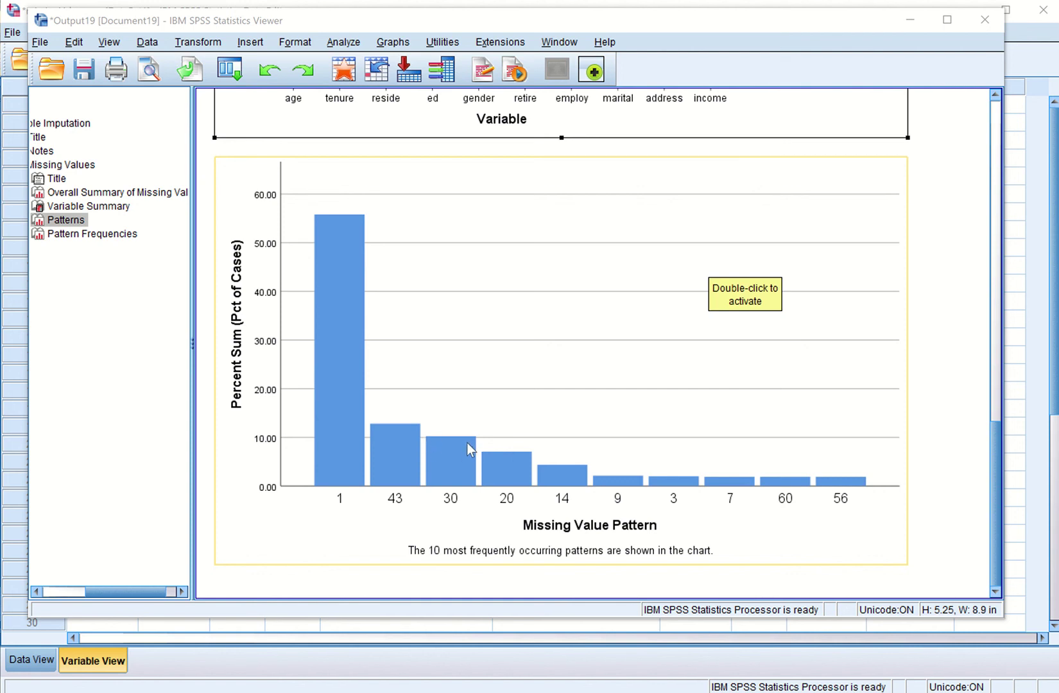
scroll(468, 441, up, 6)
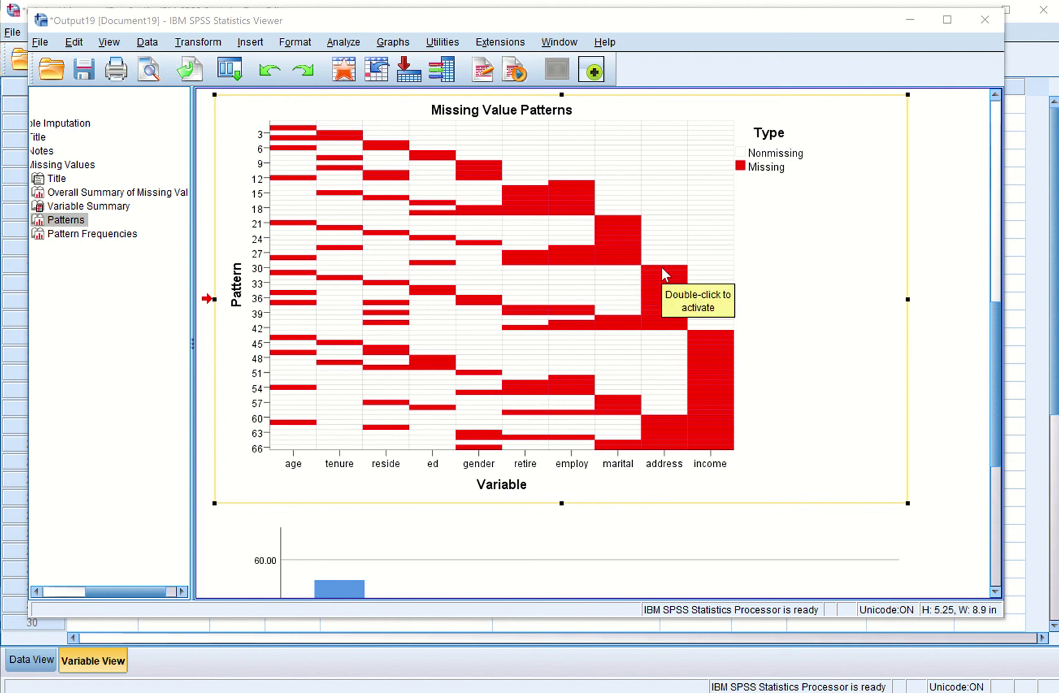
scroll(661, 267, down, 6)
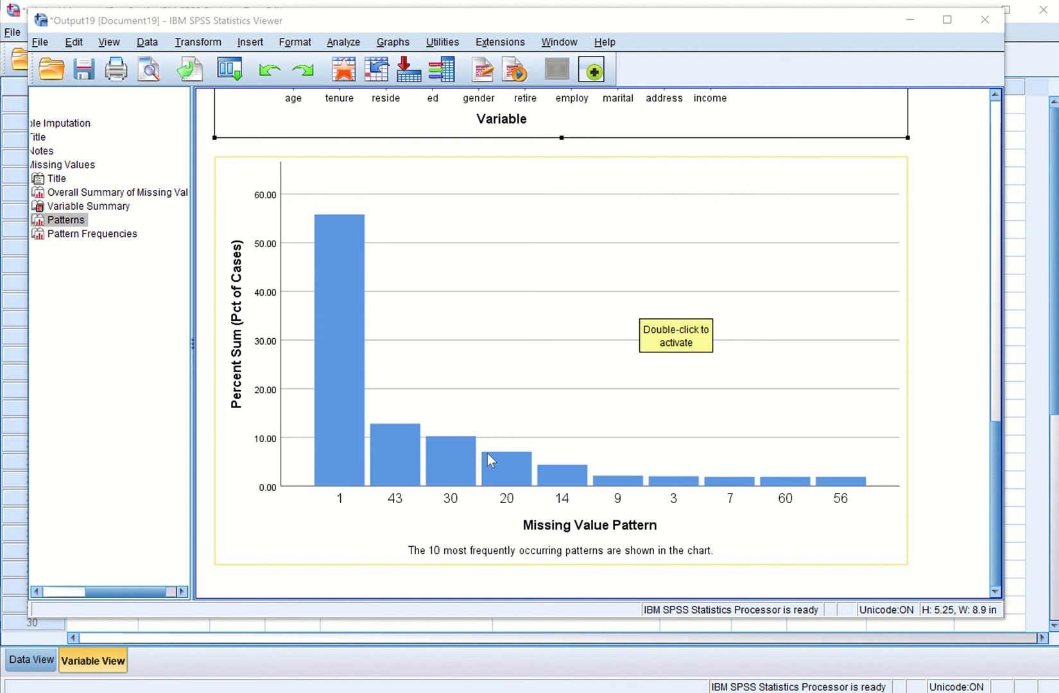
scroll(528, 416, up, 3)
scroll(528, 416, down, 3)
scroll(528, 415, up, 3)
scroll(277, 242, up, 1)
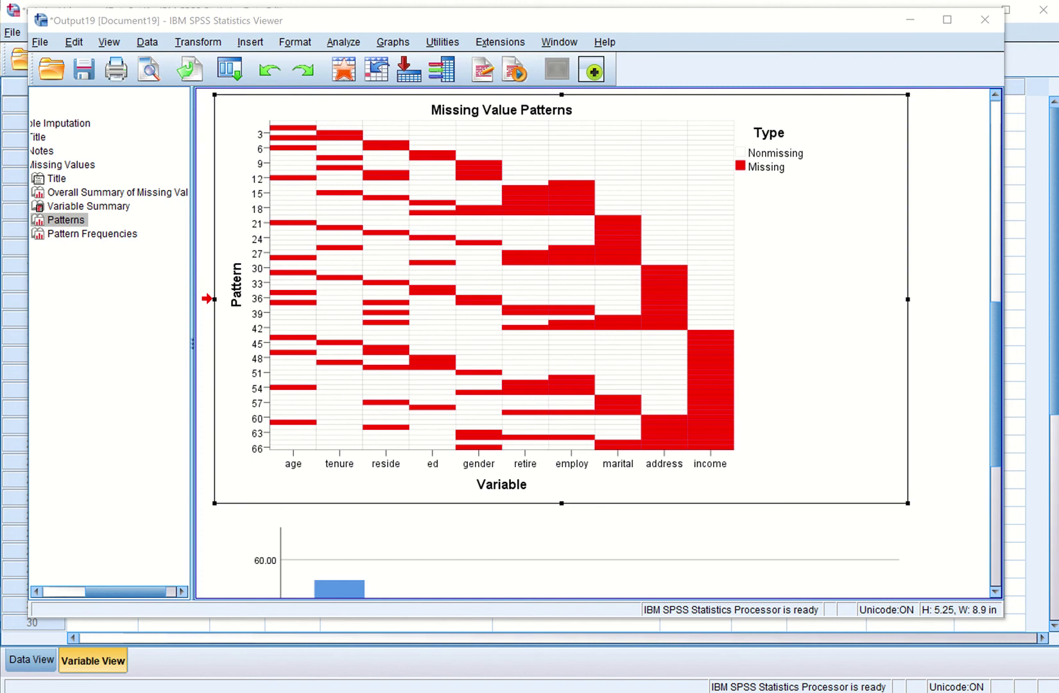
scroll(491, 120, up, 15)
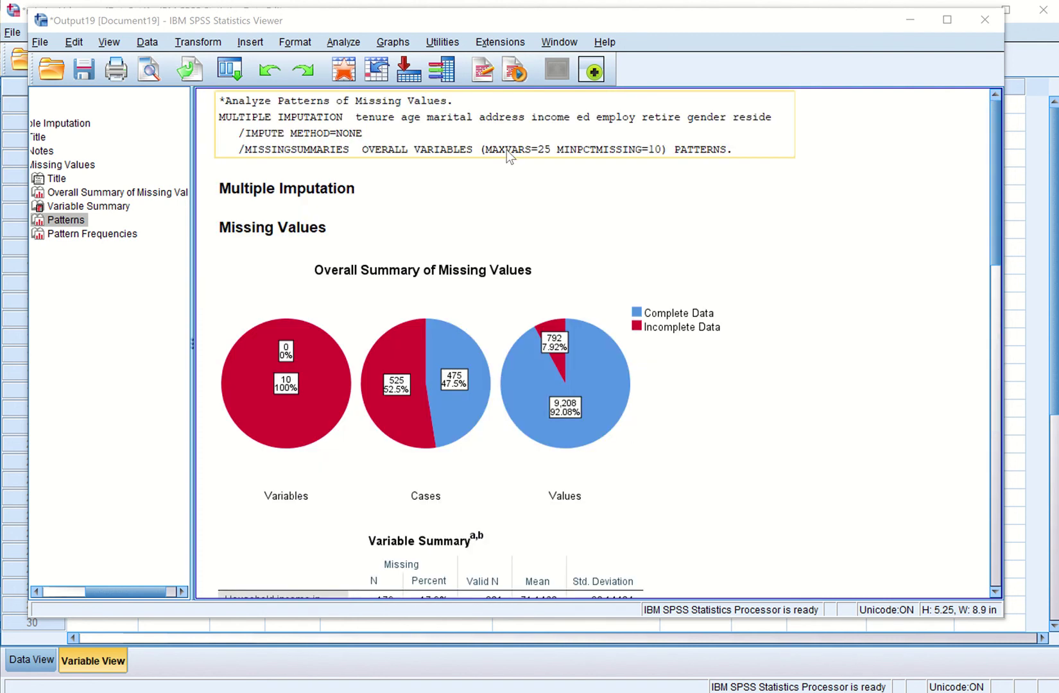